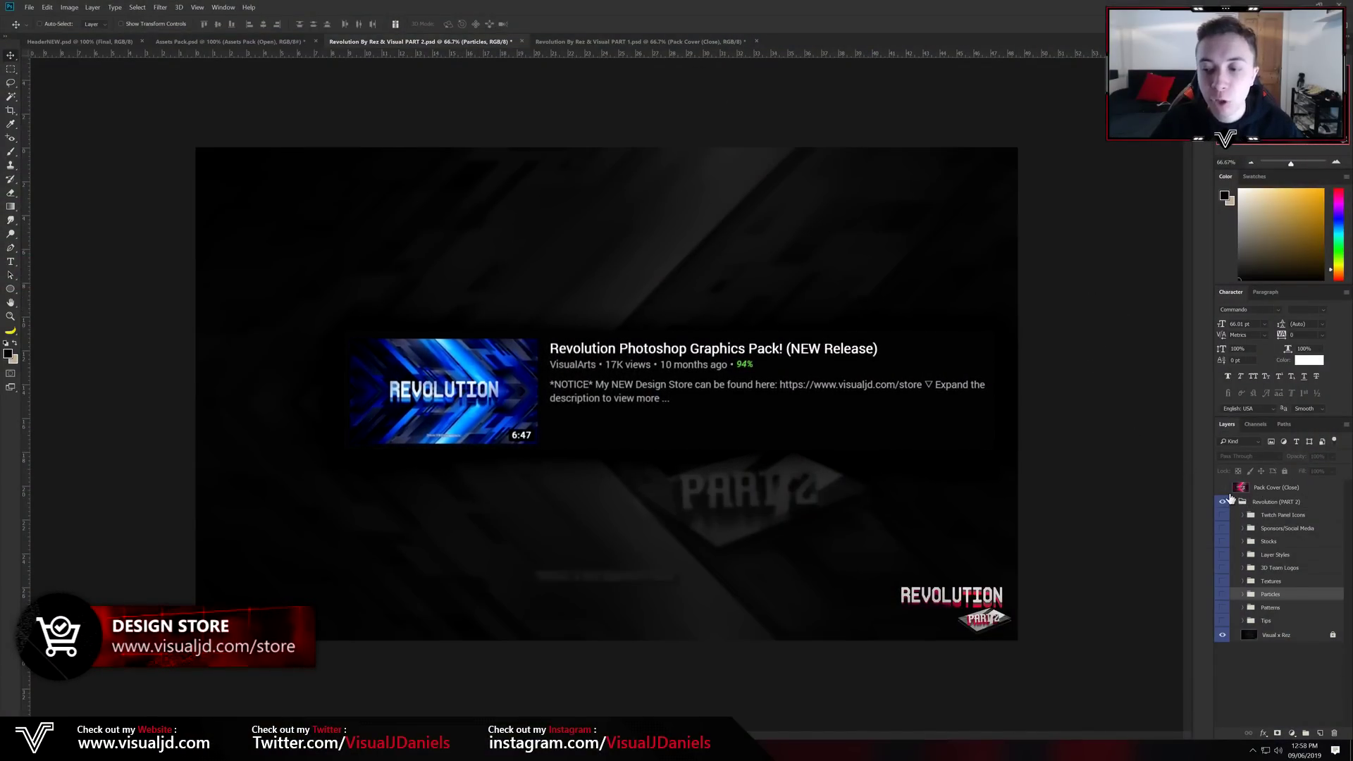
Show the pack cover in the Revolution Part 2 file and look inside its asset folders, including Twitch Panel Icons.
{"action": "left_click", "coordinate": [1222, 487]}
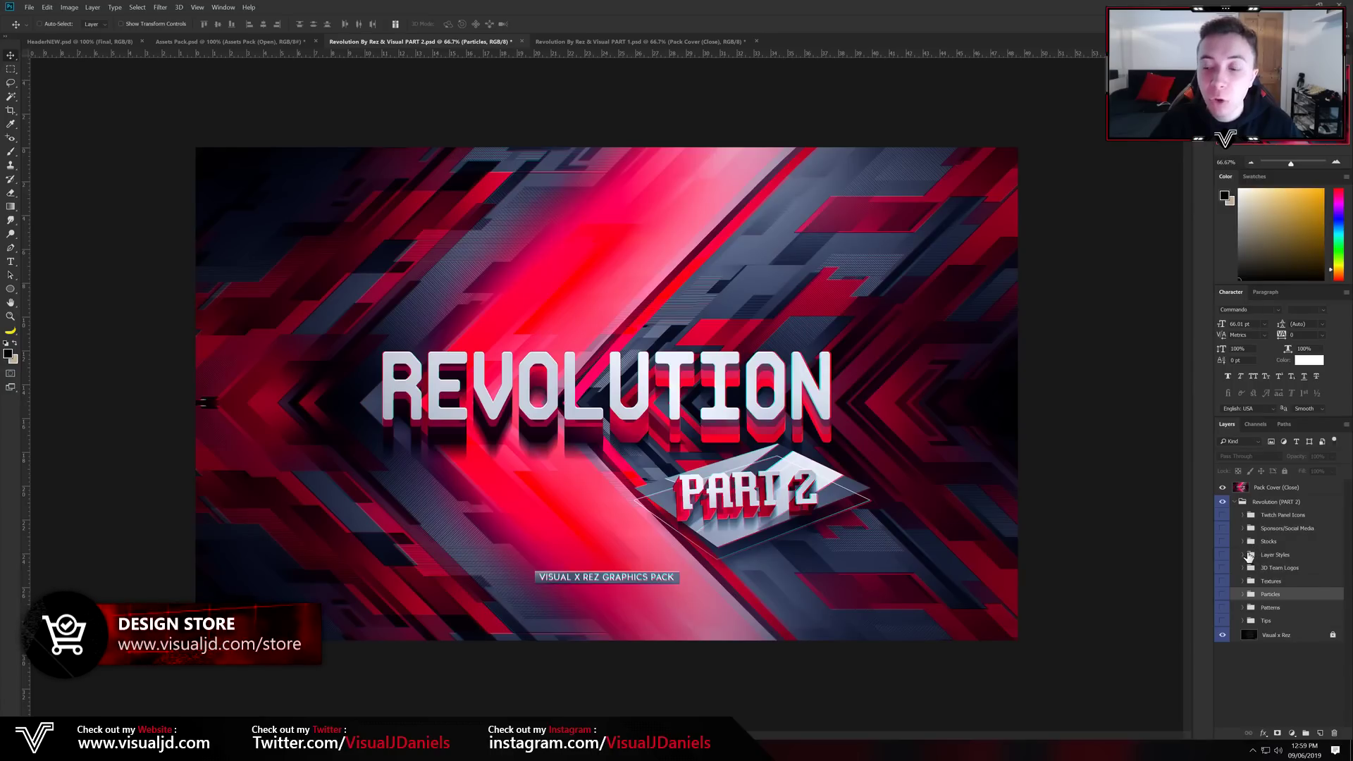
{"action": "left_click", "coordinate": [1244, 529]}
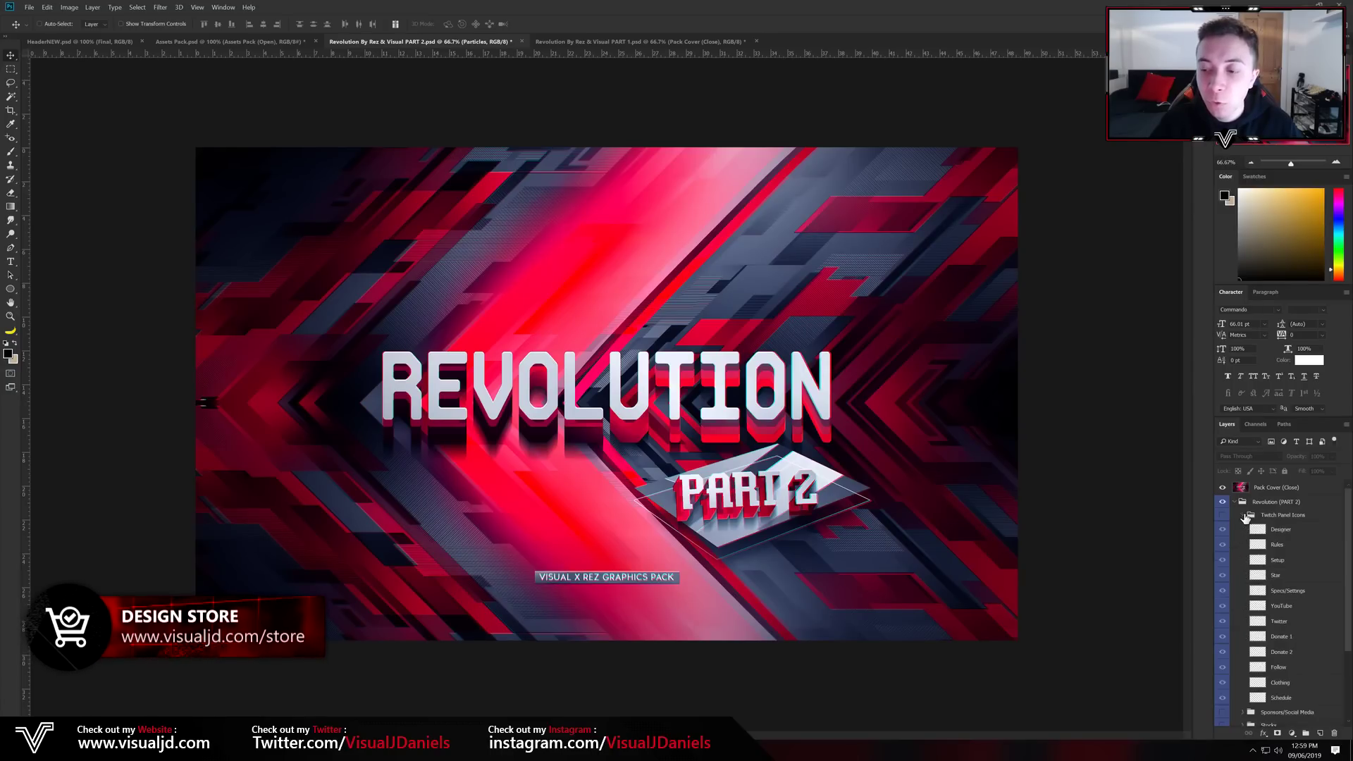
{"action": "left_click", "coordinate": [1243, 530]}
{"action": "left_click", "coordinate": [1242, 541]}
{"action": "left_click", "coordinate": [1243, 541]}
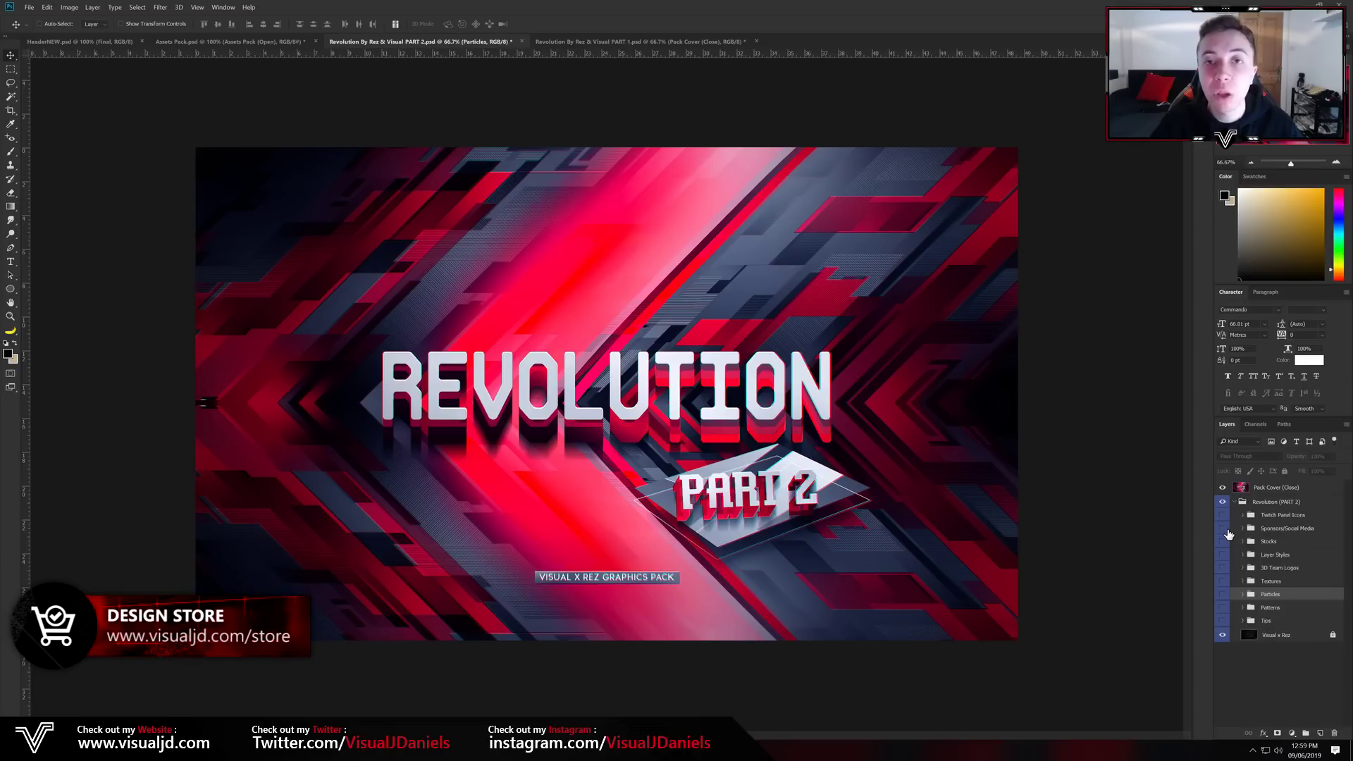
Switch to the Revolution Part 1 file and preview its CC color-correction groups on the test image.
{"action": "left_click", "coordinate": [638, 41]}
{"action": "left_click", "coordinate": [1223, 546]}
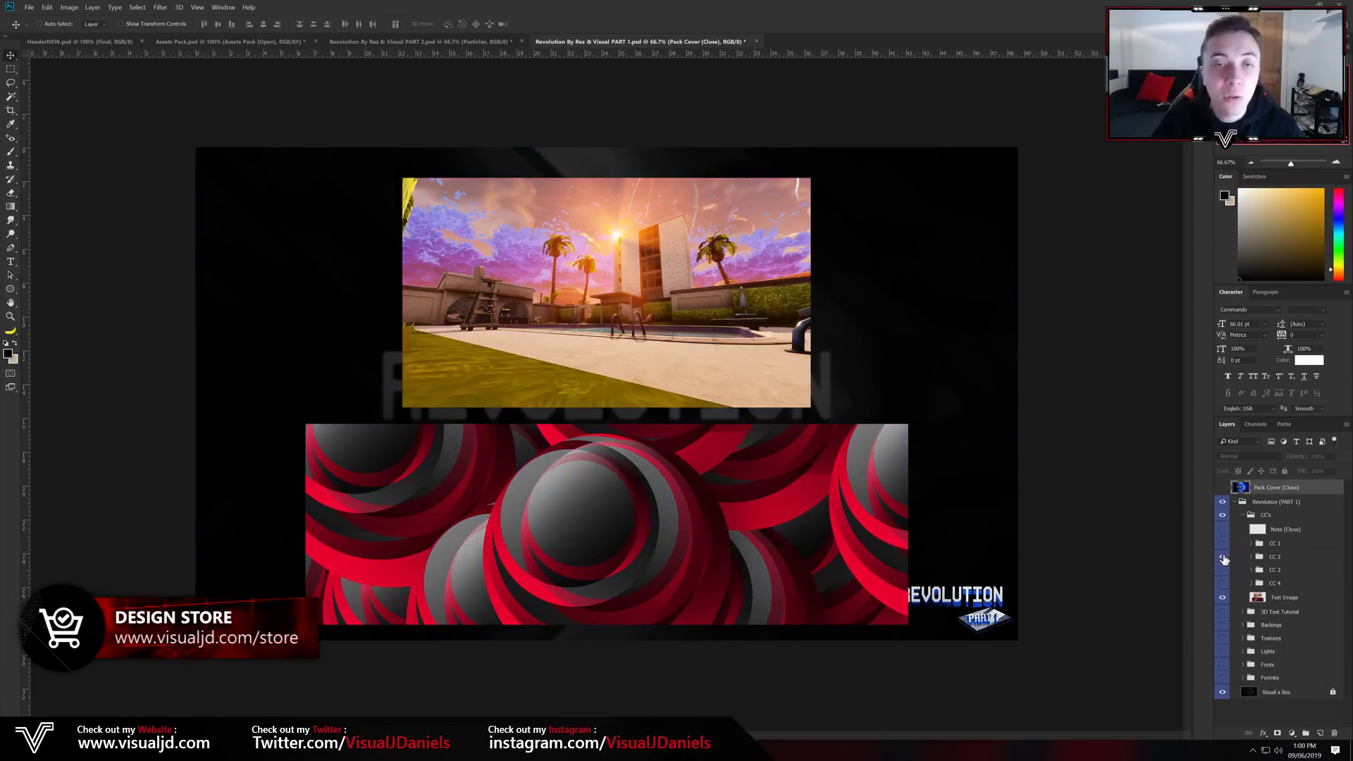
{"action": "left_click", "coordinate": [1223, 557]}
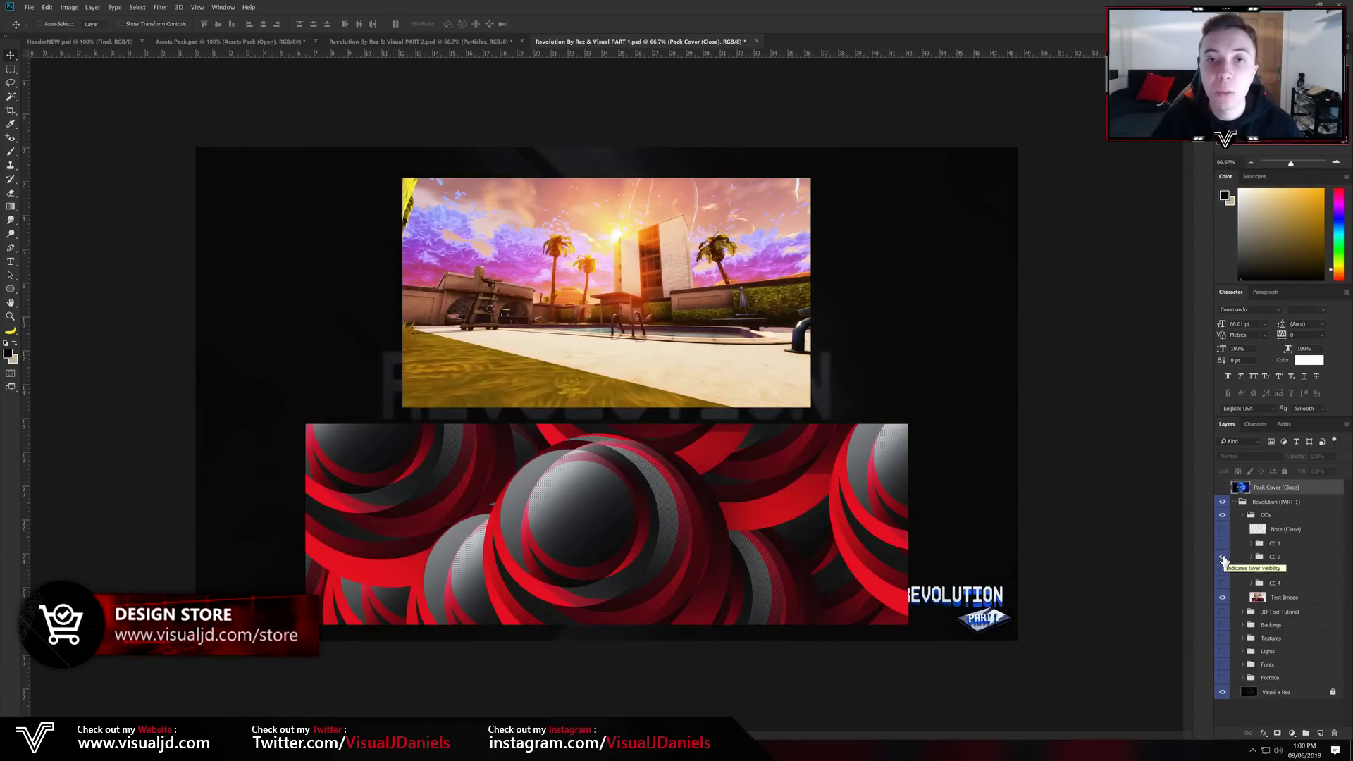
Examine the finished retro header design in HeaderNEW.psd across its full width, from the Twitter handle to the Instagram handle.
{"action": "left_click", "coordinate": [117, 42]}
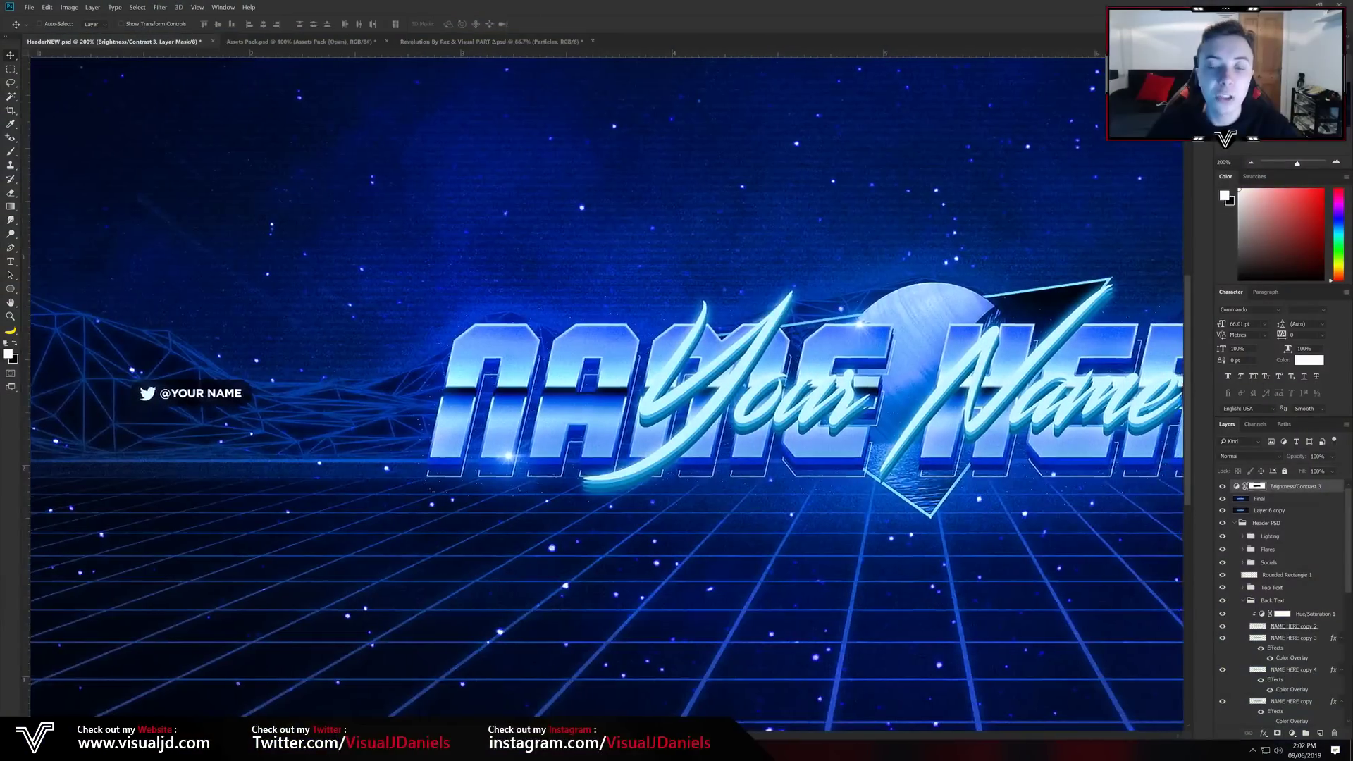
{"action": "scroll", "coordinate": [606, 395], "scroll_direction": "right", "scroll_amount": 5}
{"action": "scroll", "coordinate": [733, 716], "scroll_direction": "right", "scroll_amount": 5}
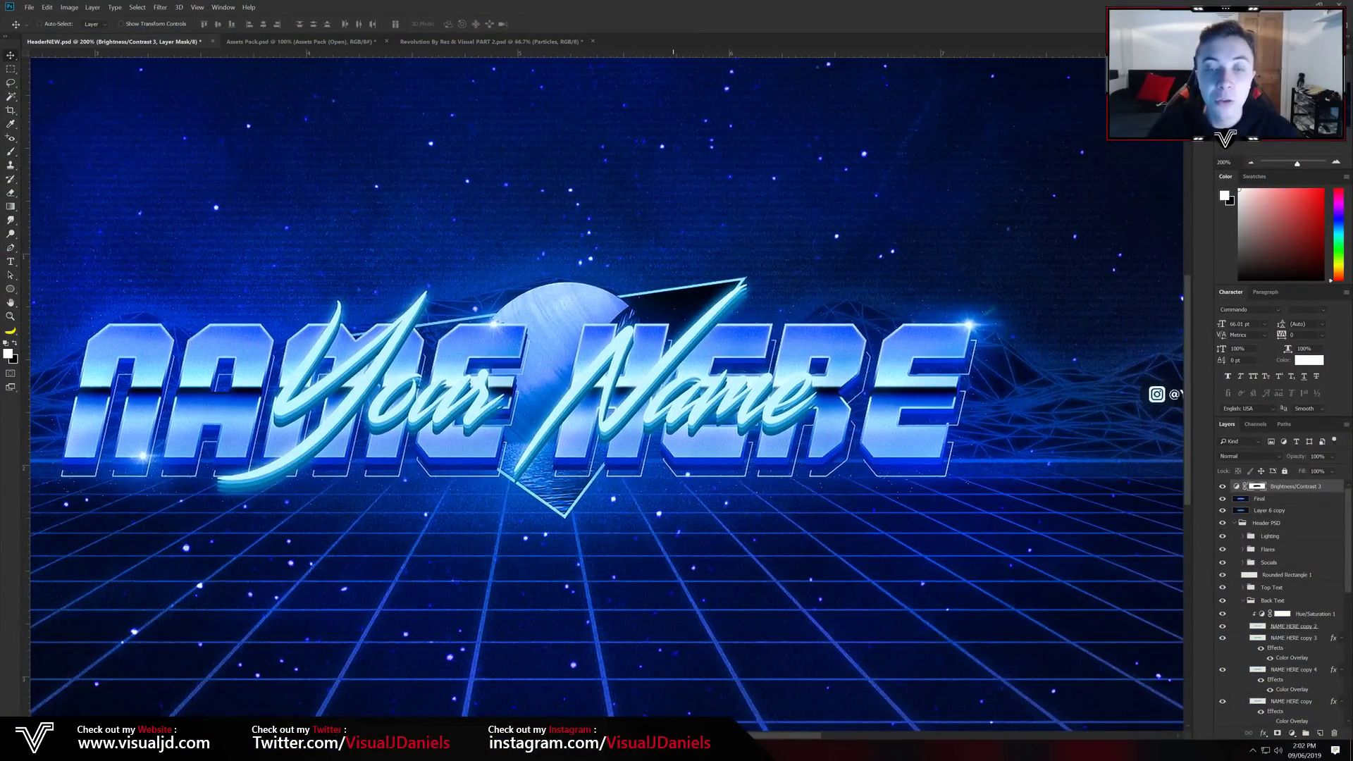
{"action": "scroll", "coordinate": [736, 717], "scroll_direction": "right", "scroll_amount": 3}
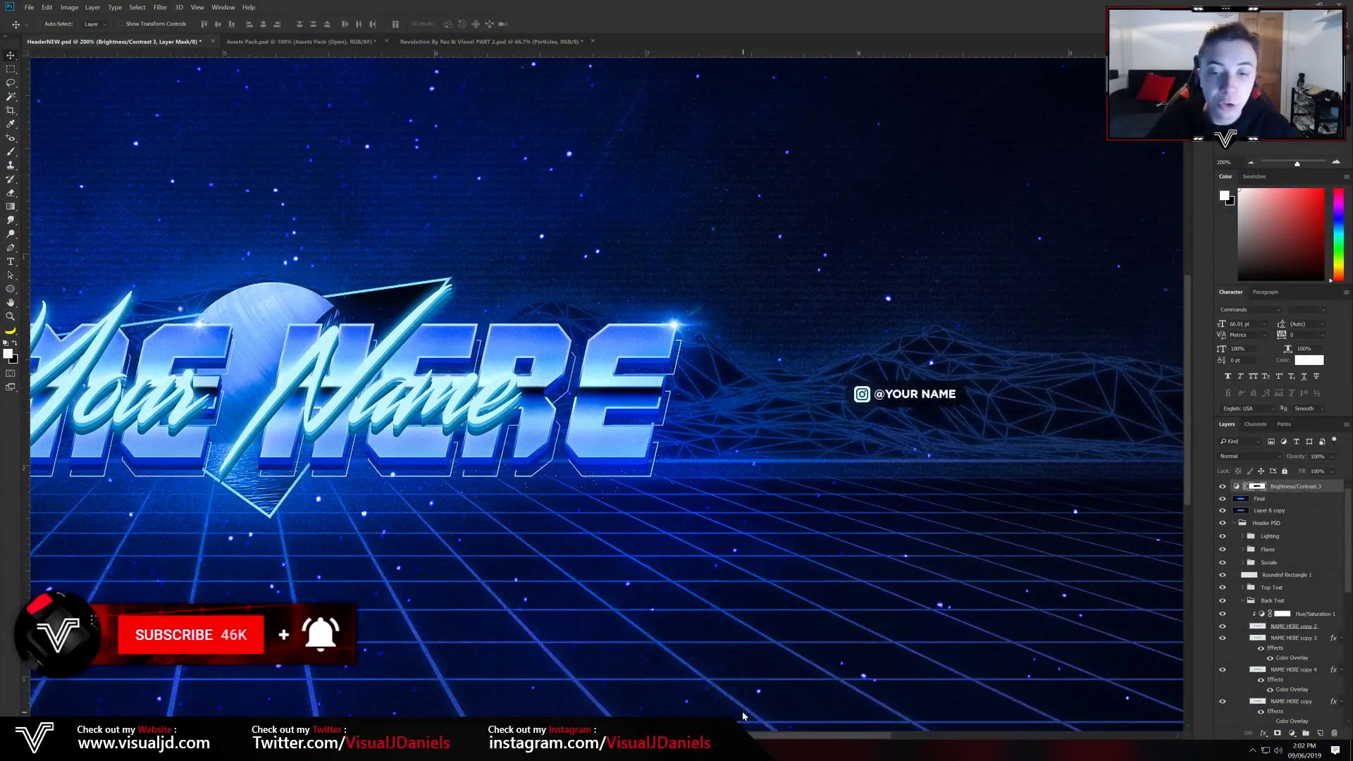
{"action": "scroll", "coordinate": [743, 715], "scroll_direction": "right", "scroll_amount": 2}
{"action": "scroll", "coordinate": [704, 715], "scroll_direction": "left", "scroll_amount": 10}
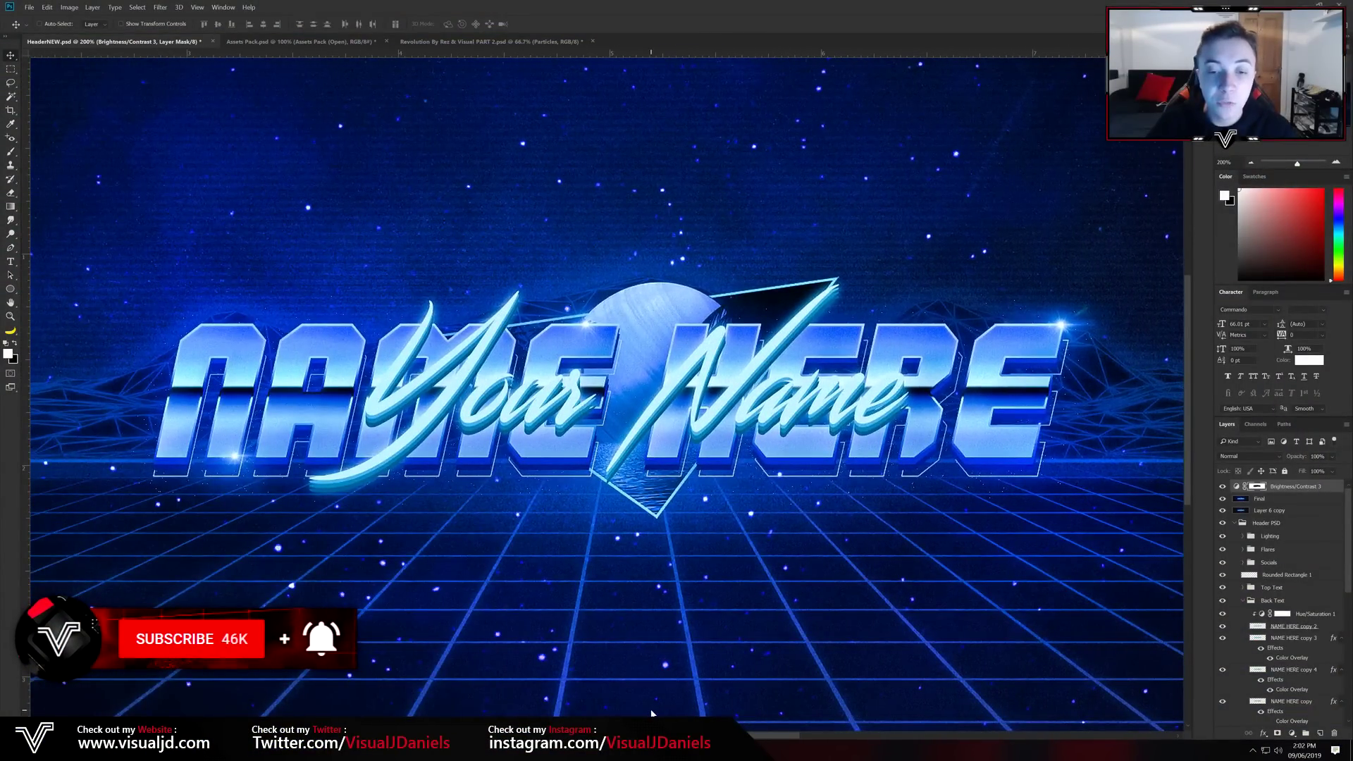
{"action": "key", "text": "ctrl+minus"}
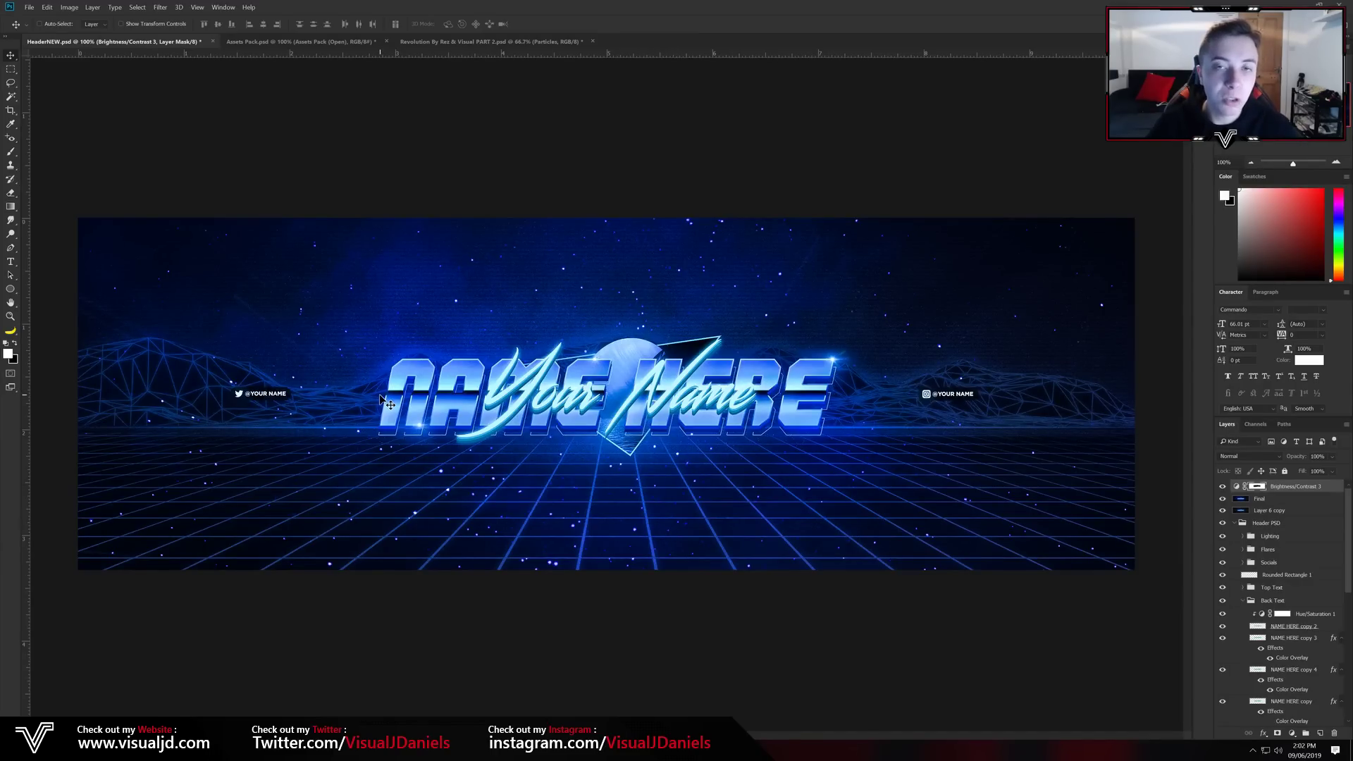
Create a new 3000 x 1000 pixel document at 72 pixels/inch in RGB Color with a white background.
{"action": "left_click", "coordinate": [29, 7]}
{"action": "left_click", "coordinate": [36, 18]}
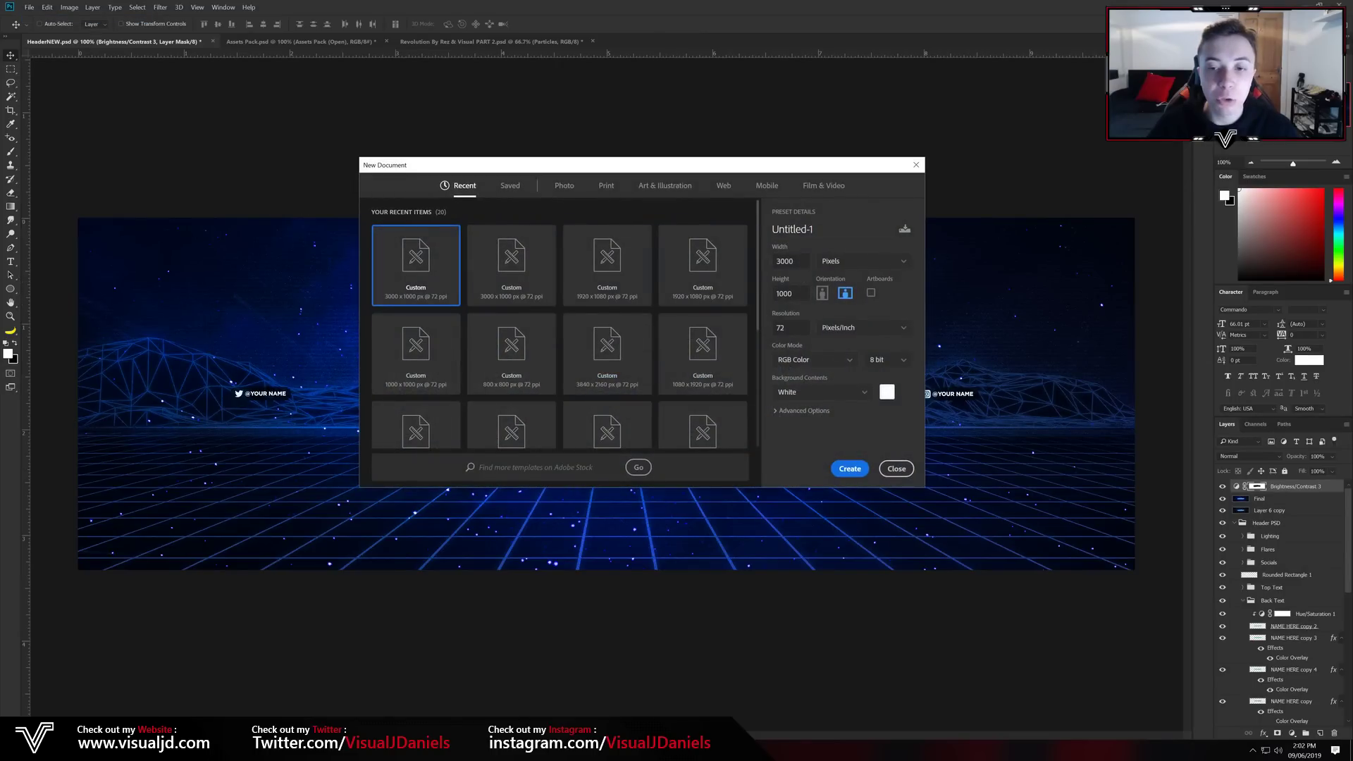
{"action": "left_click_drag", "start_coordinate": [735, 172], "coordinate": [711, 197]}
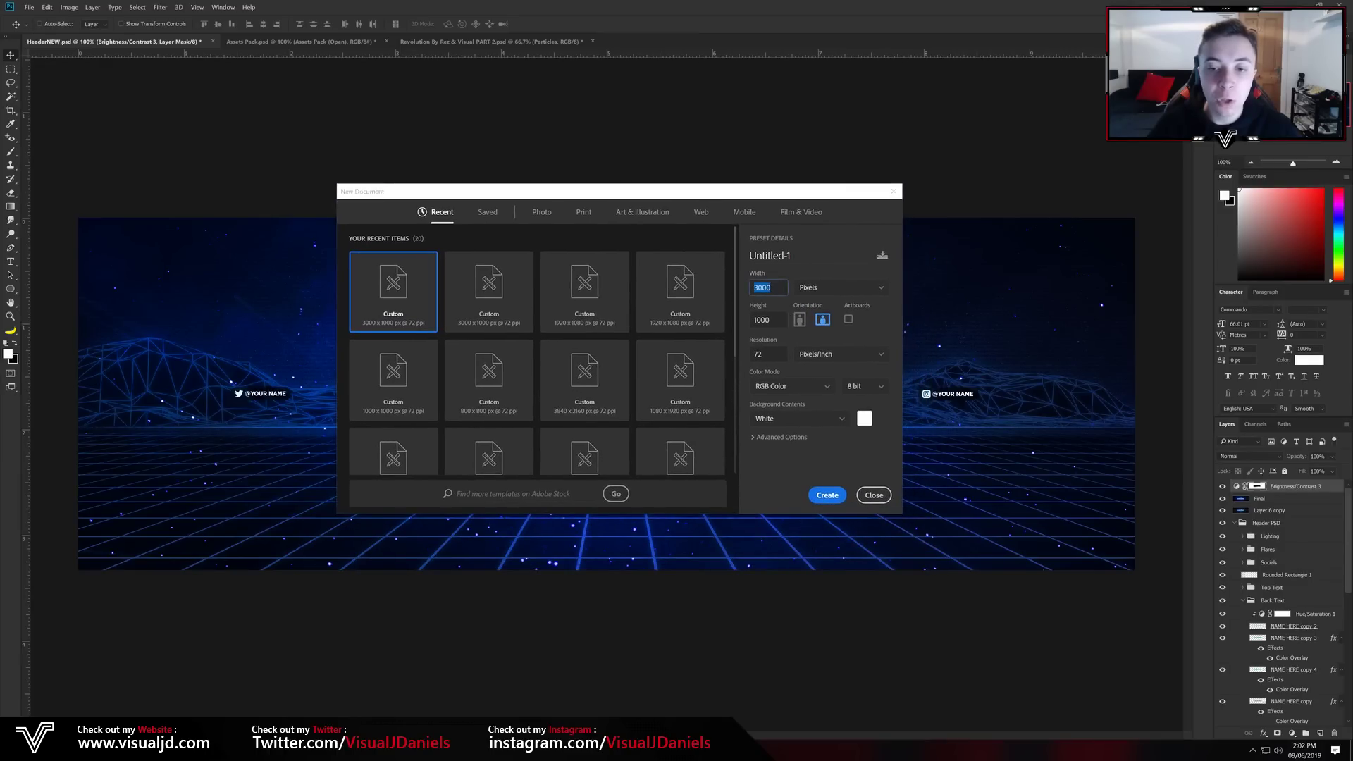
{"action": "key", "text": "Tab"}
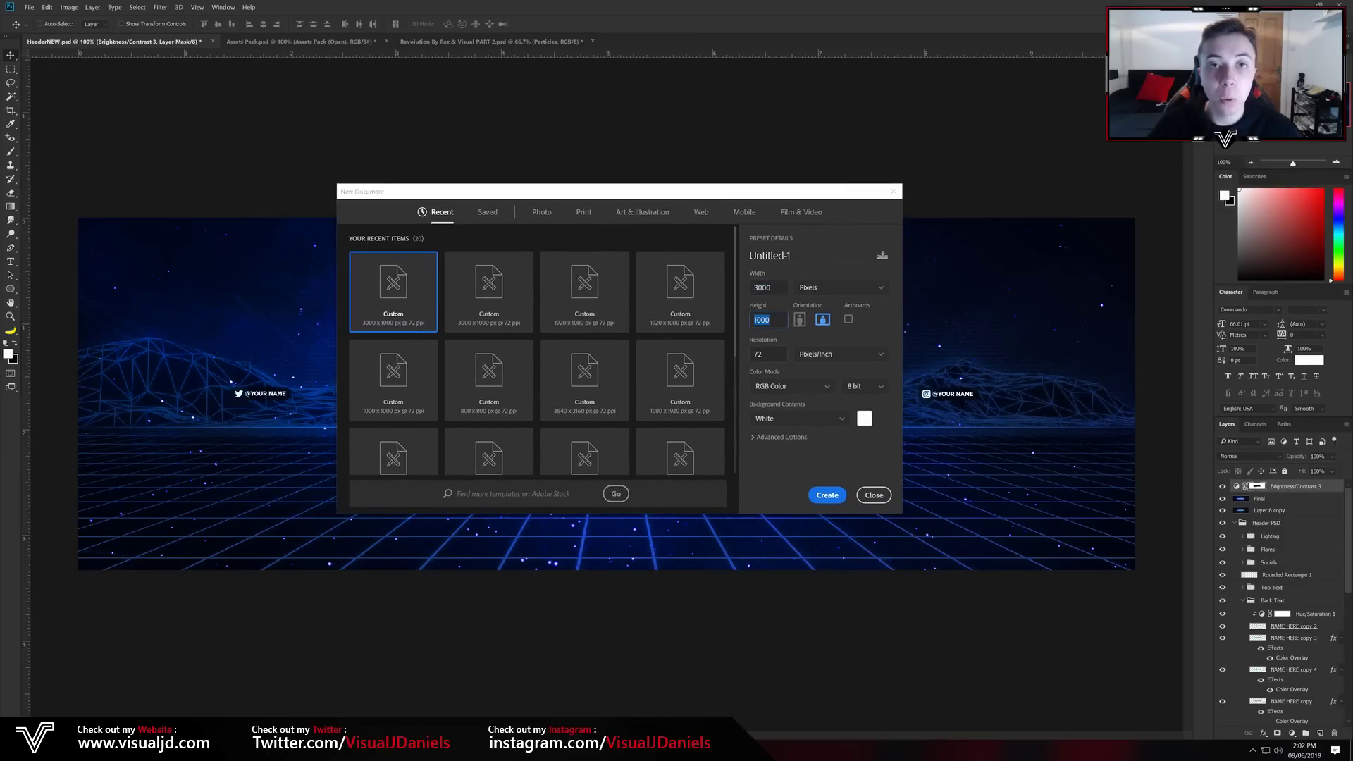
{"action": "left_click", "coordinate": [784, 388]}
{"action": "left_click", "coordinate": [787, 389]}
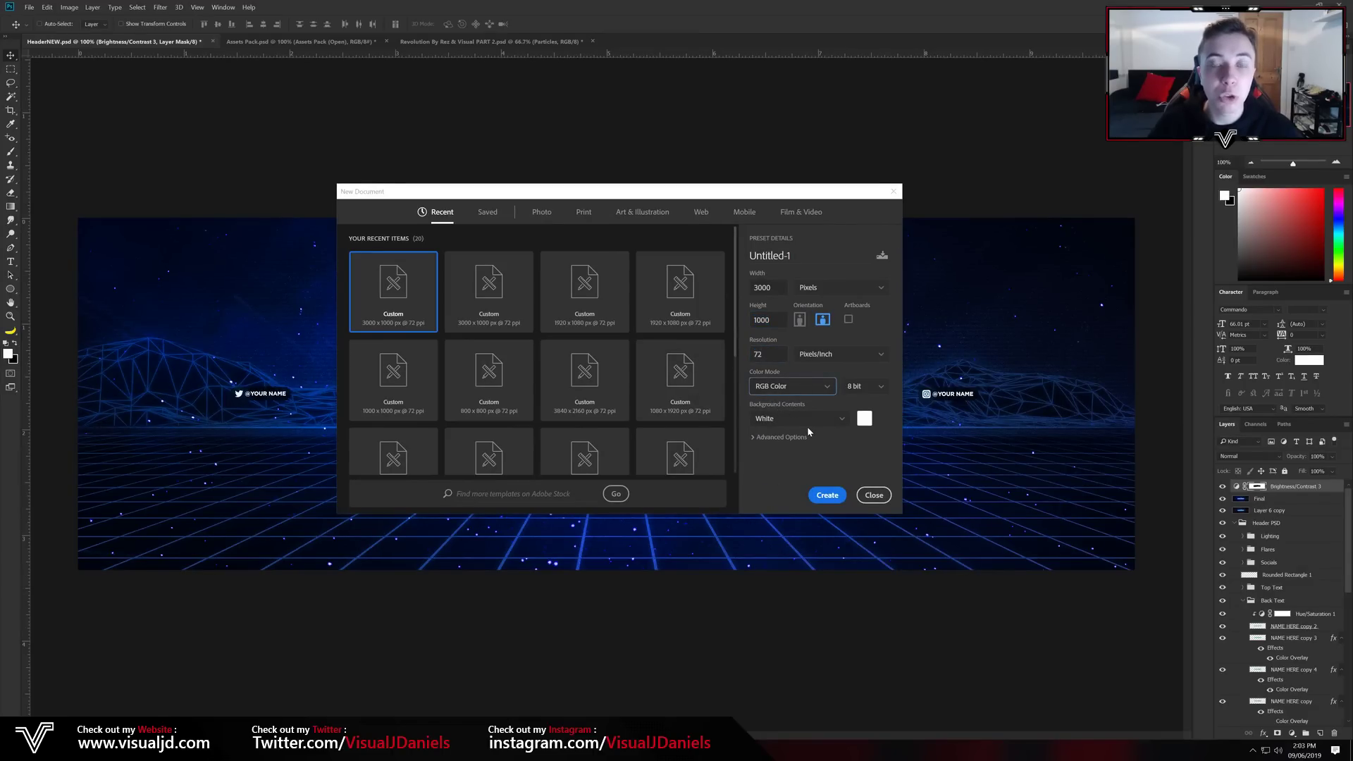
{"action": "left_click", "coordinate": [827, 494]}
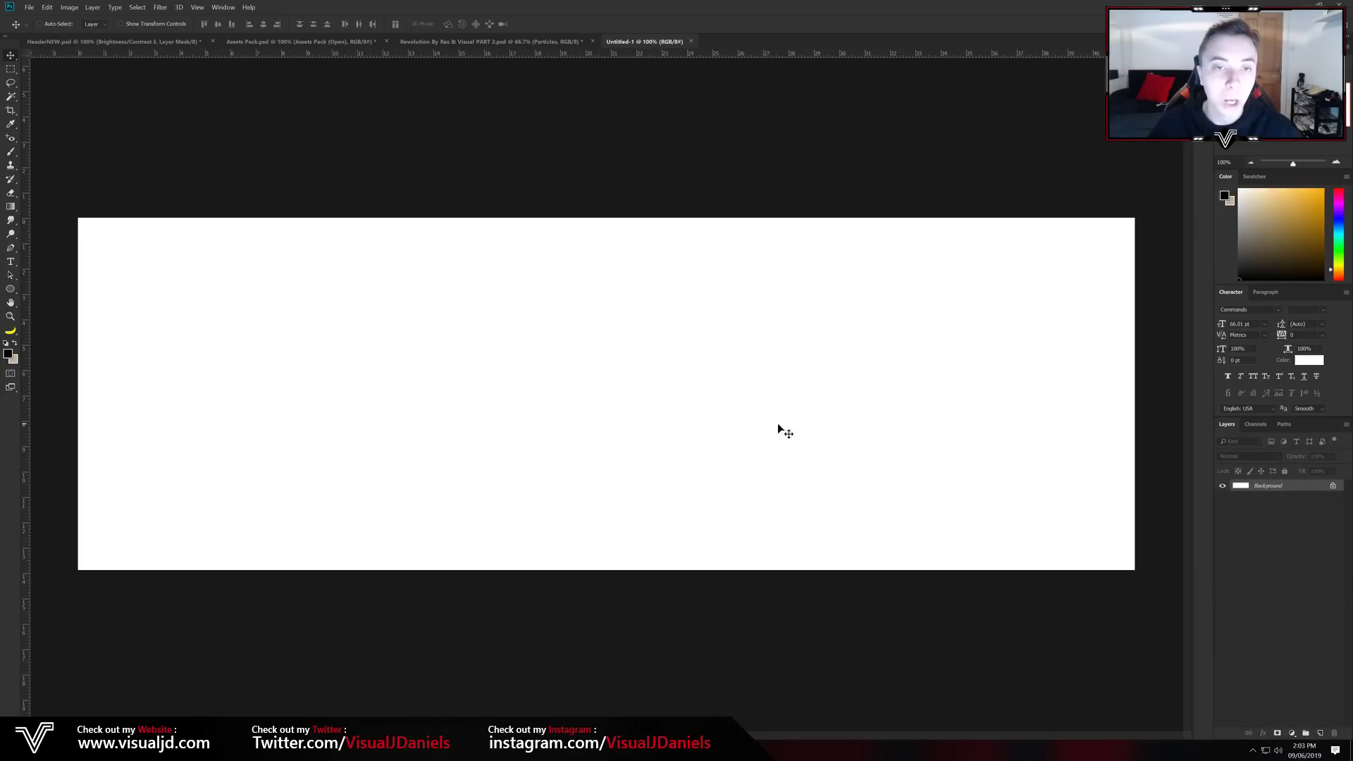
Unlock the background layer and apply a black (#000000) Color Overlay to it.
{"action": "left_click", "coordinate": [1333, 485]}
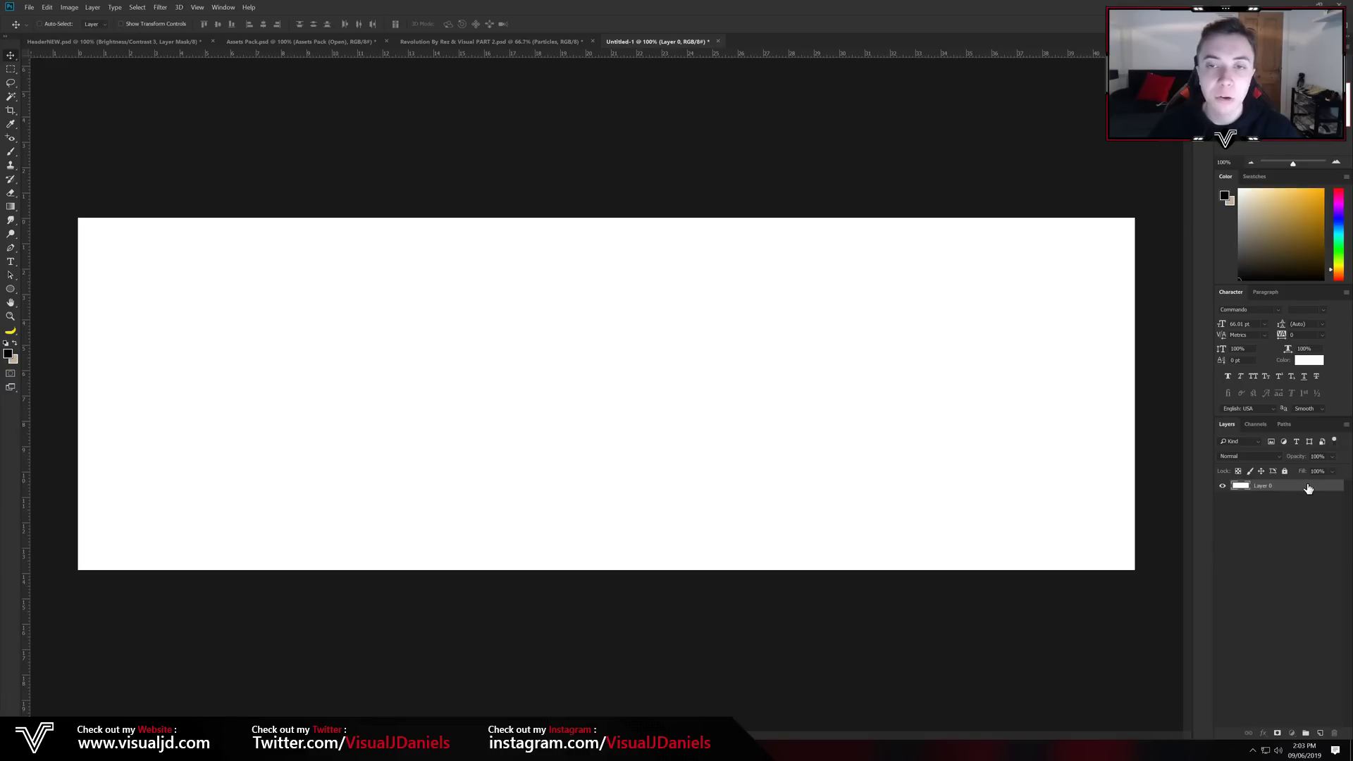
{"action": "double_click", "coordinate": [1307, 489]}
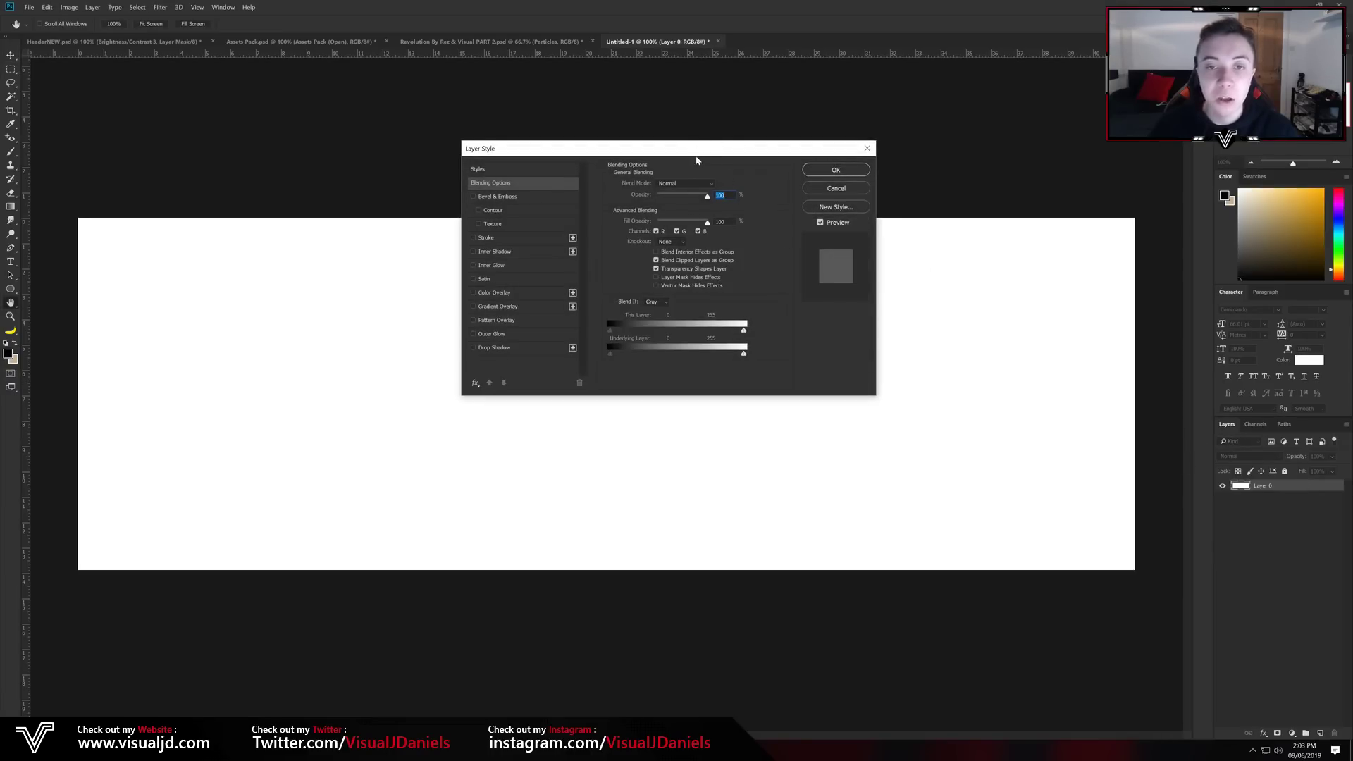
{"action": "left_click", "coordinate": [521, 292]}
{"action": "left_click", "coordinate": [717, 185]}
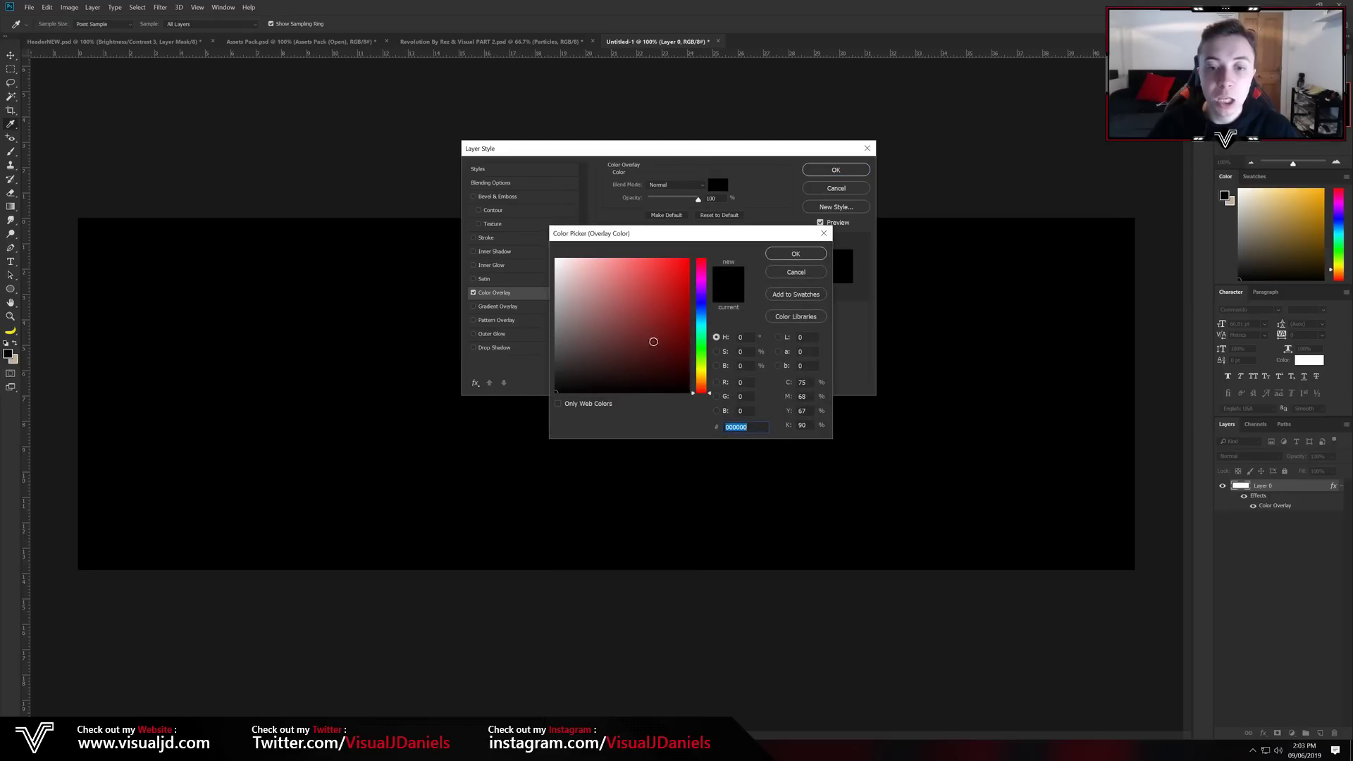
{"action": "left_click", "coordinate": [794, 254]}
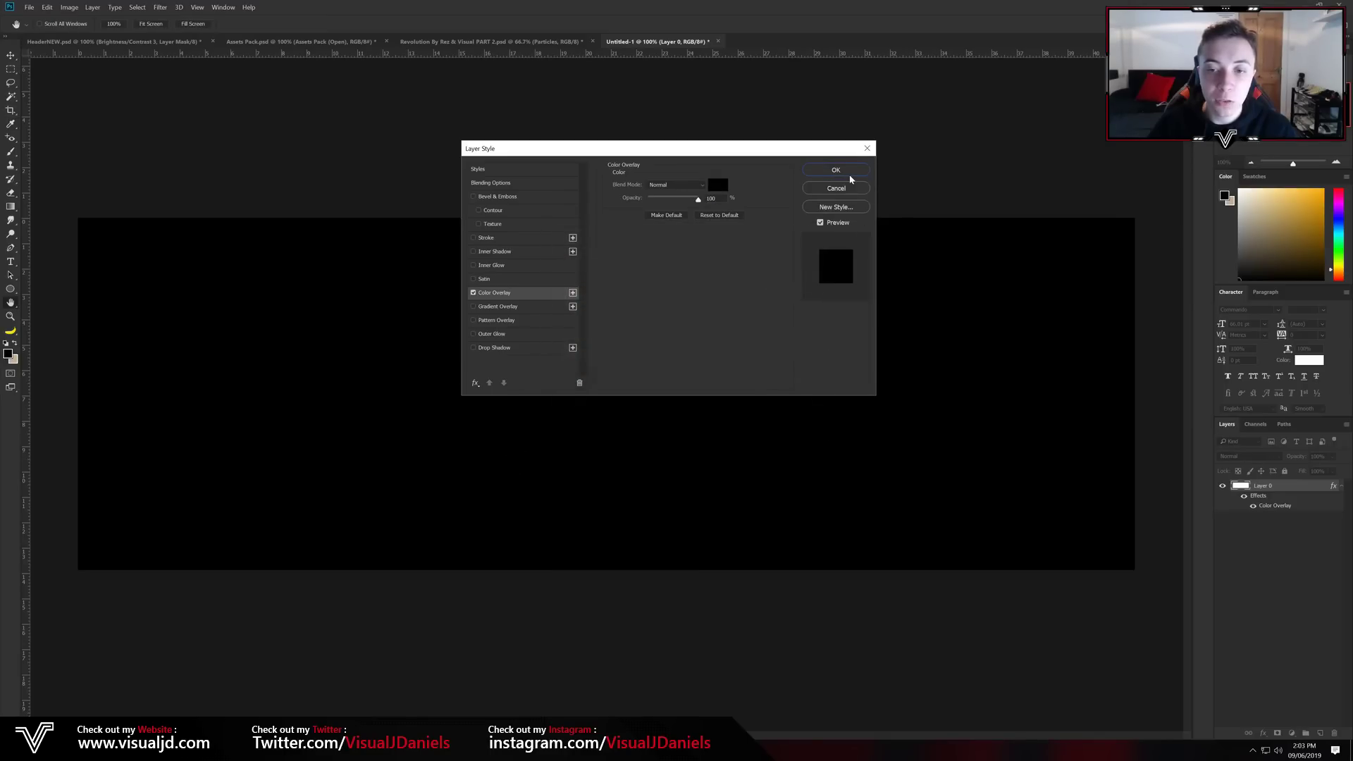
{"action": "left_click", "coordinate": [837, 171]}
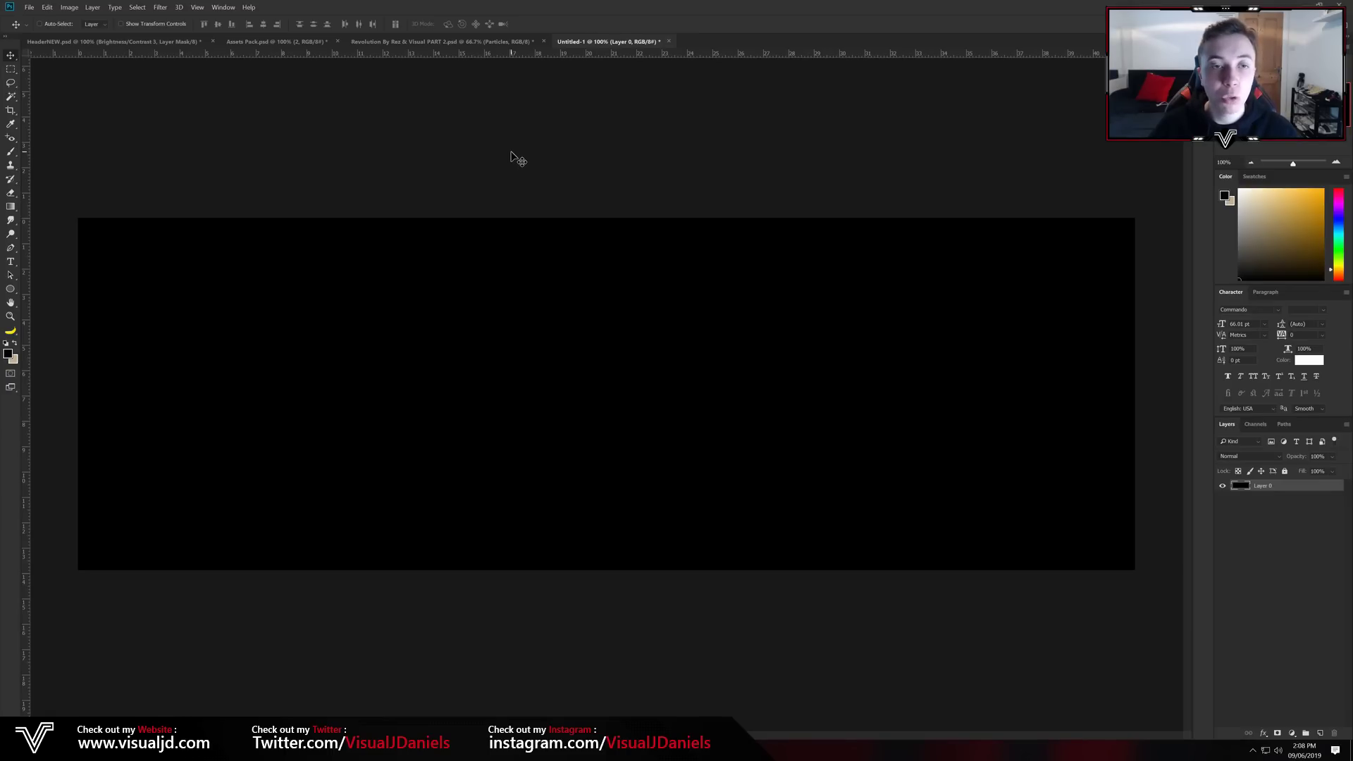
Copy background stock 2 from Assets Pack.psd into the new document and position it to cover the whole canvas.
{"action": "left_click", "coordinate": [307, 42]}
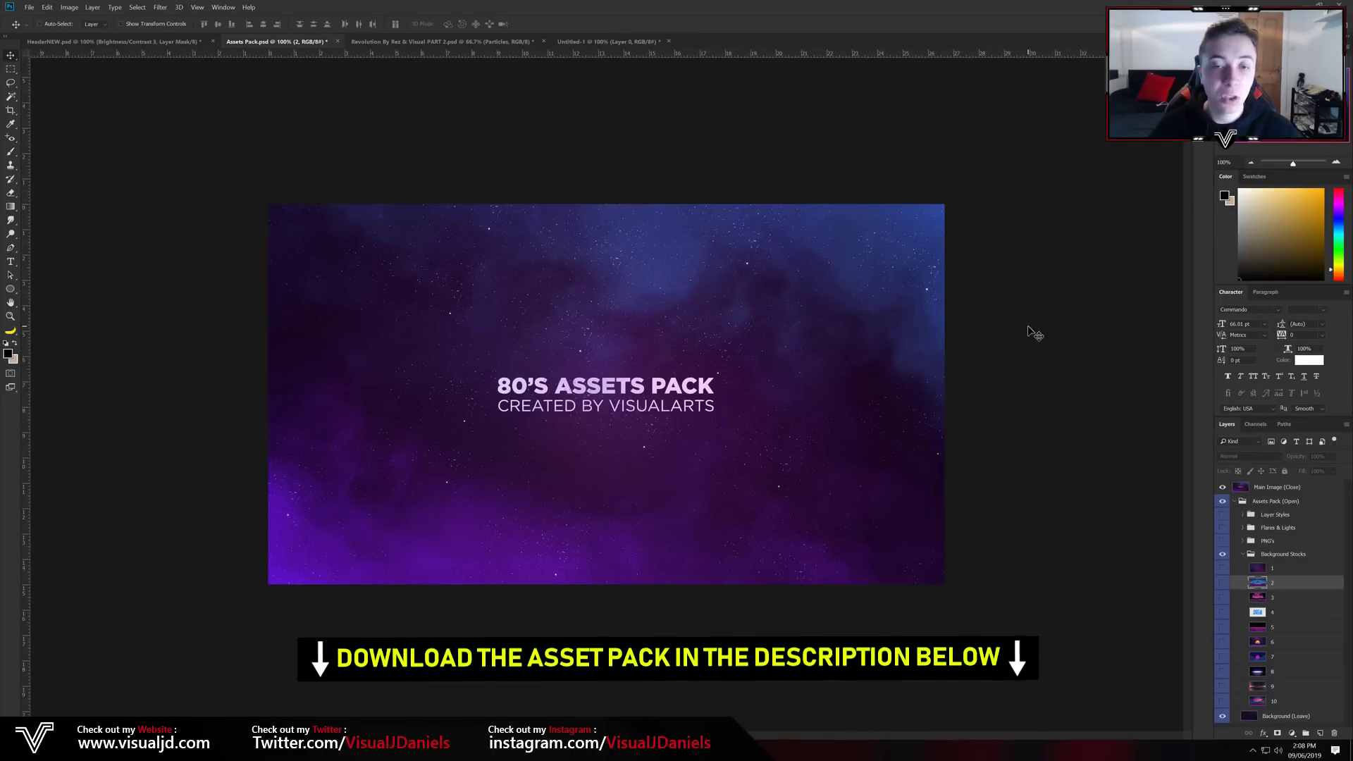
{"action": "left_click", "coordinate": [1223, 487]}
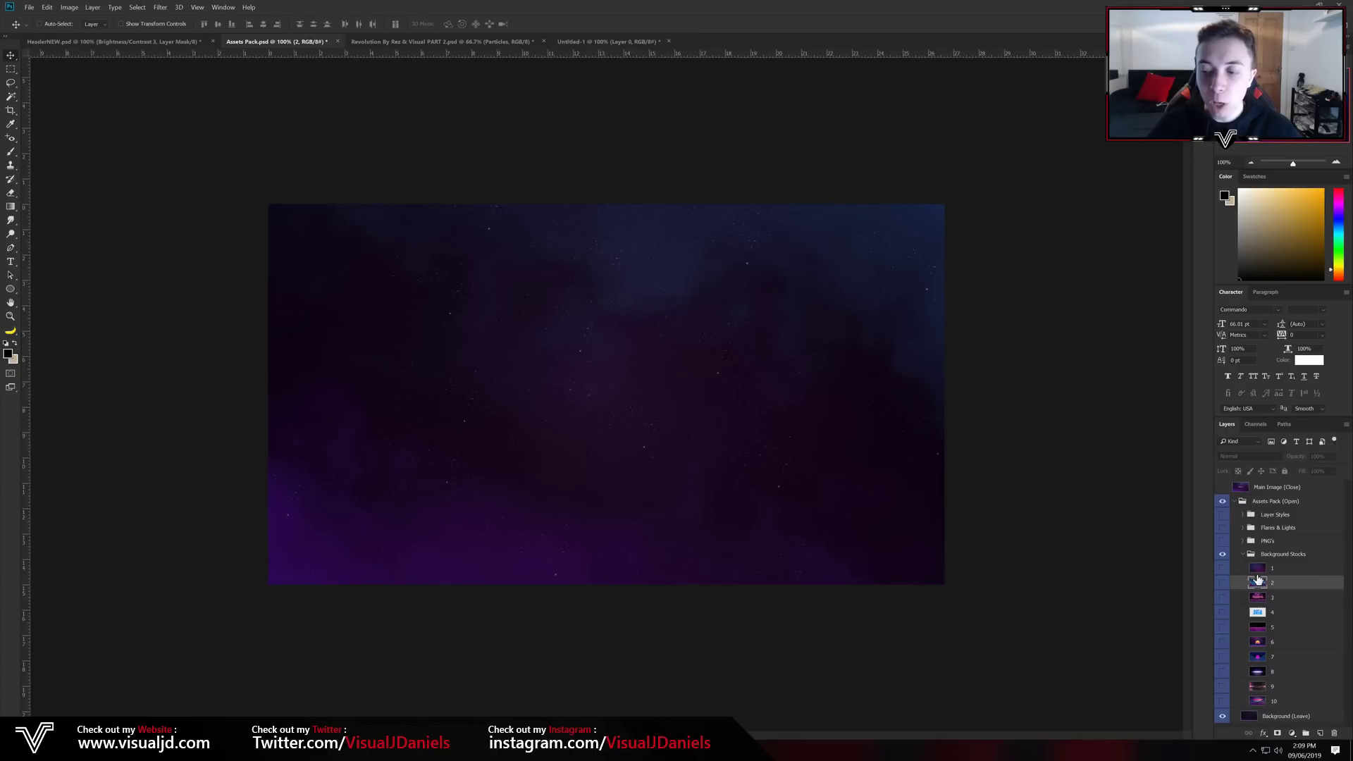
{"action": "left_click", "coordinate": [1222, 584]}
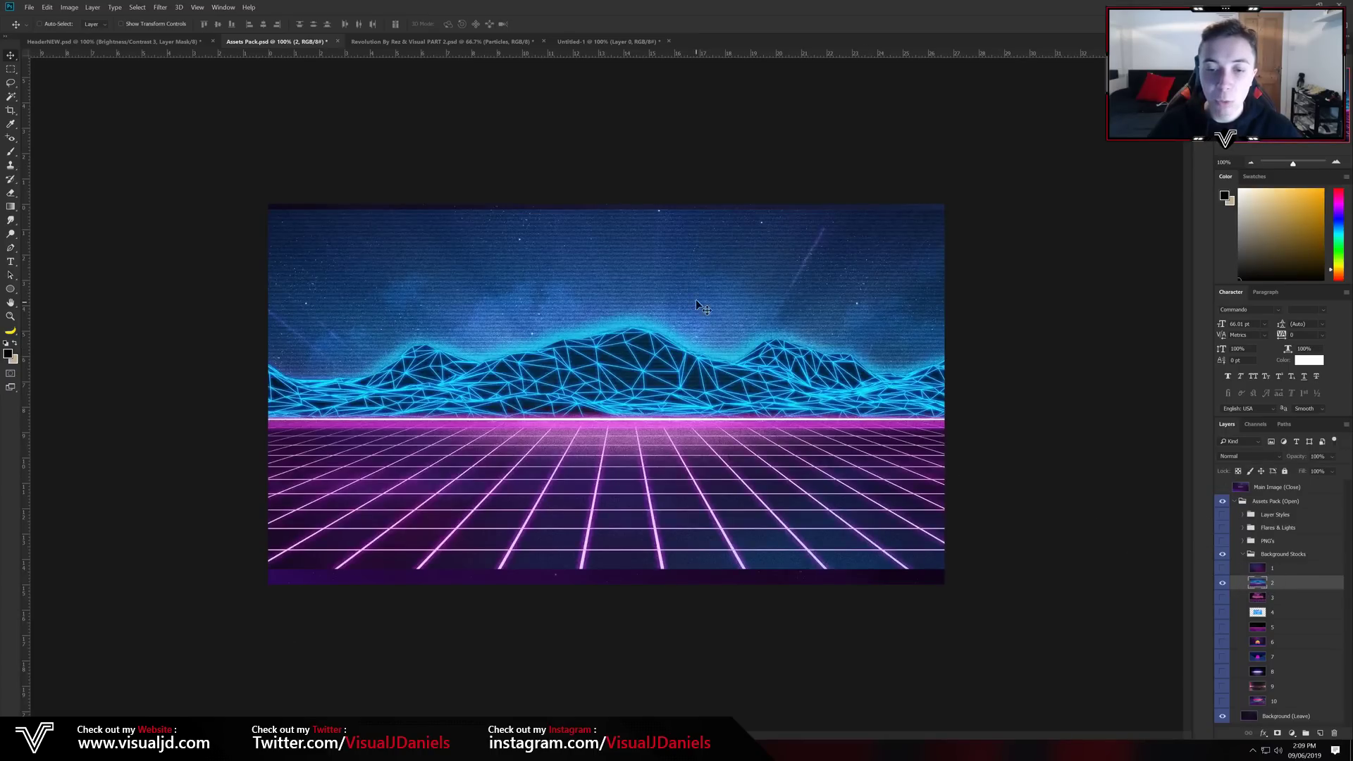
{"action": "left_click_drag", "start_coordinate": [658, 260], "coordinate": [719, 391]}
{"action": "key", "text": "ctrl+t"}
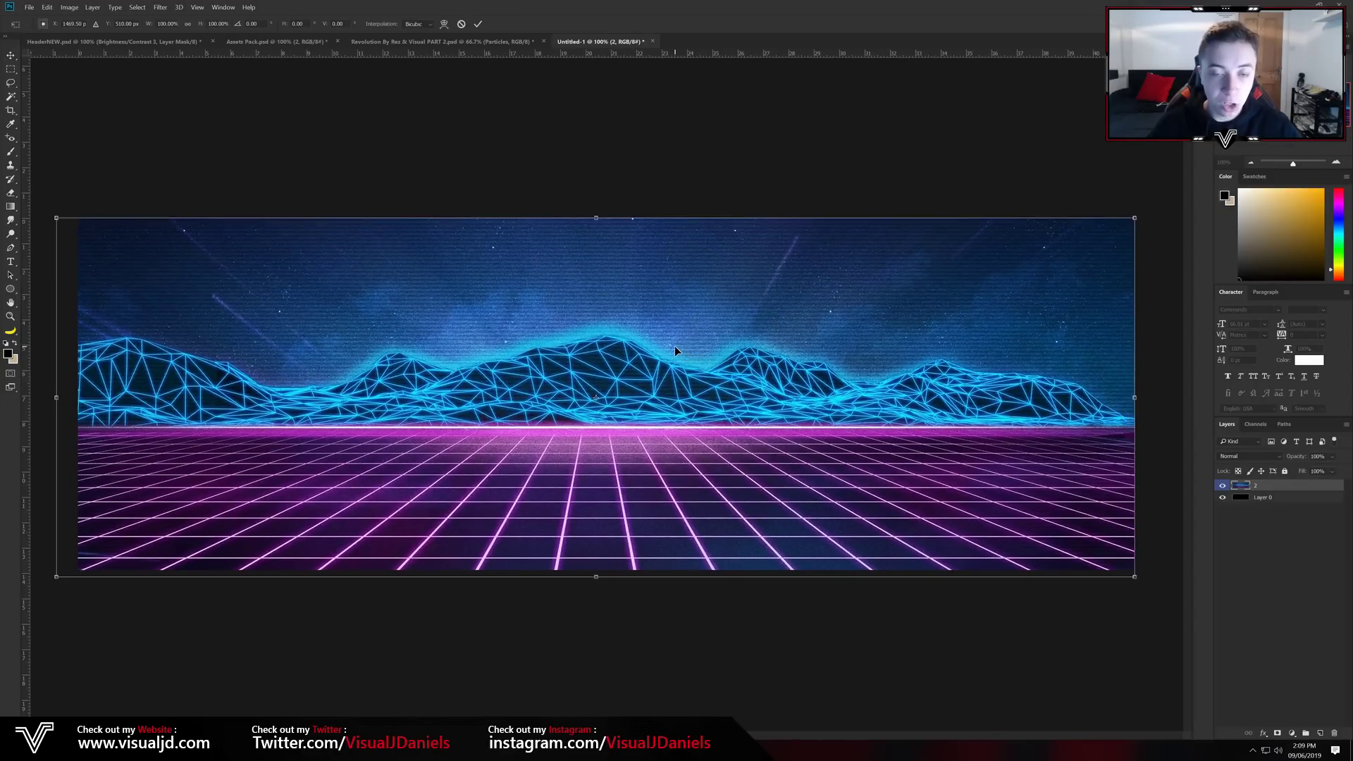
{"action": "left_click_drag", "start_coordinate": [670, 340], "coordinate": [684, 333]}
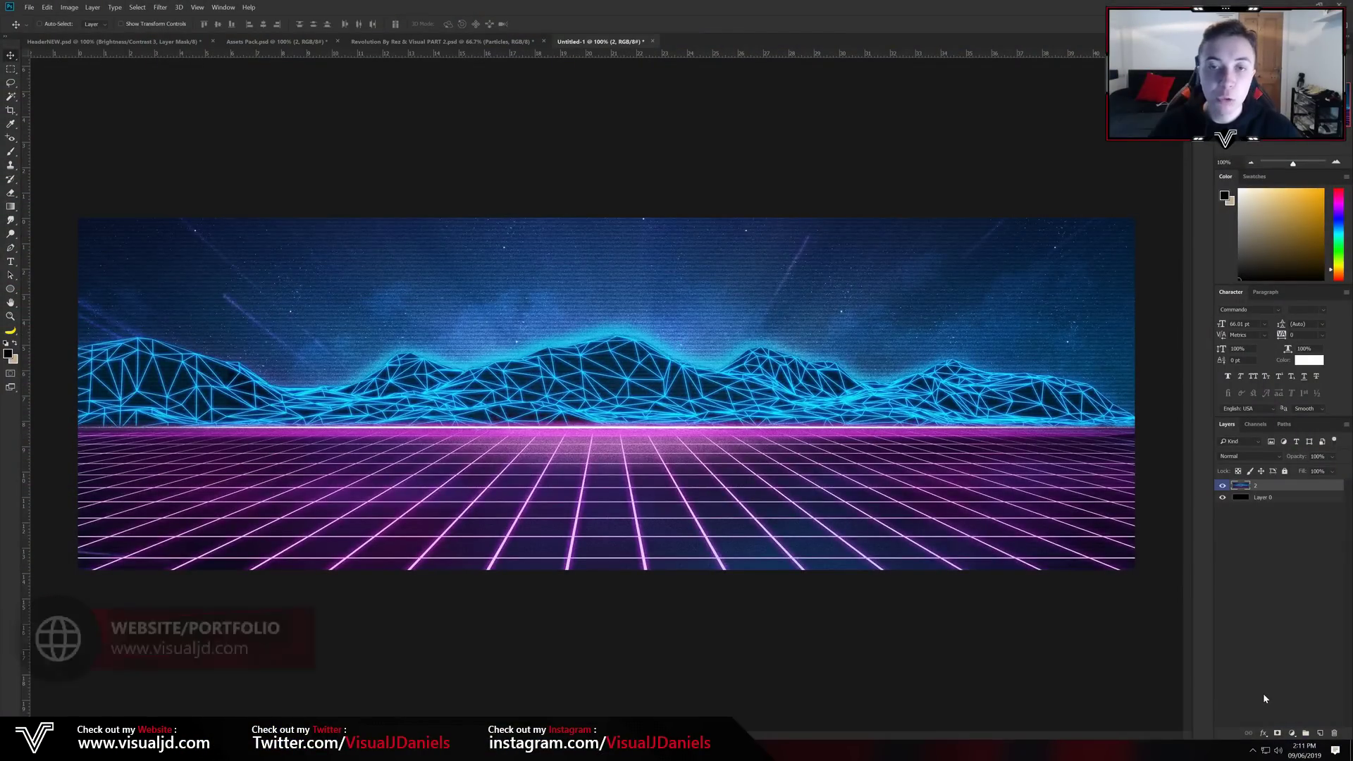
Add a Gradient Map adjustment layer above the grid landscape and keep black as the gradient's starting color.
{"action": "left_click", "coordinate": [1295, 737]}
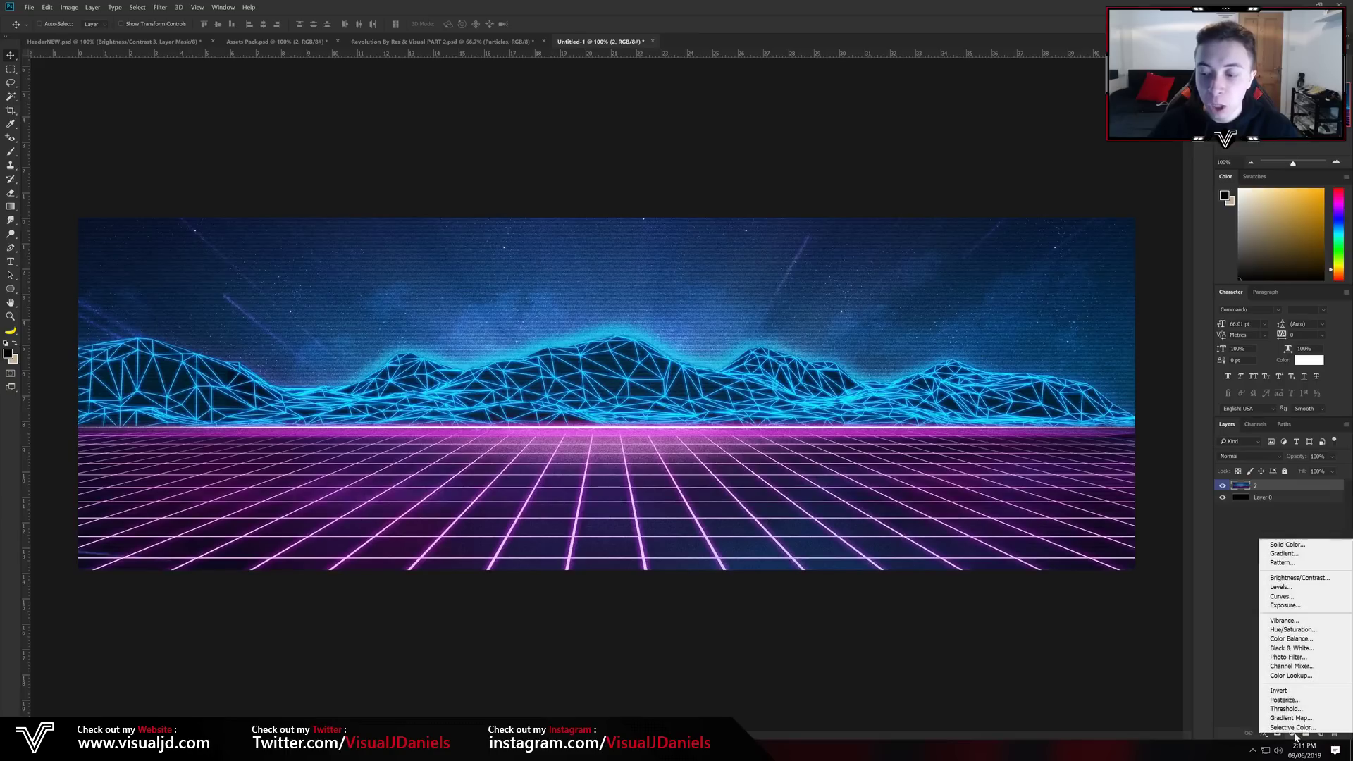
{"action": "left_click", "coordinate": [1291, 719]}
{"action": "left_click_drag", "start_coordinate": [813, 150], "coordinate": [778, 124]}
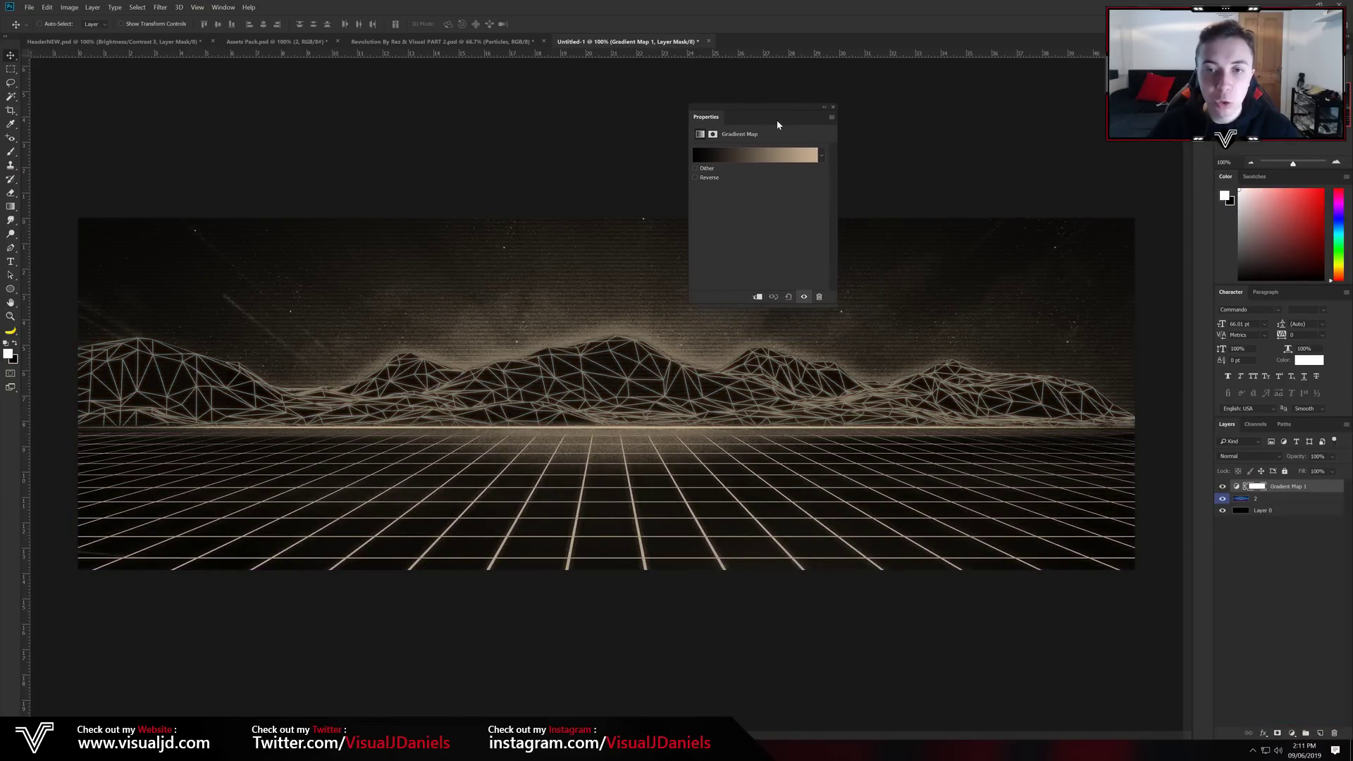
{"action": "left_click", "coordinate": [749, 158]}
{"action": "left_click_drag", "start_coordinate": [743, 226], "coordinate": [677, 139]}
{"action": "double_click", "coordinate": [641, 333]}
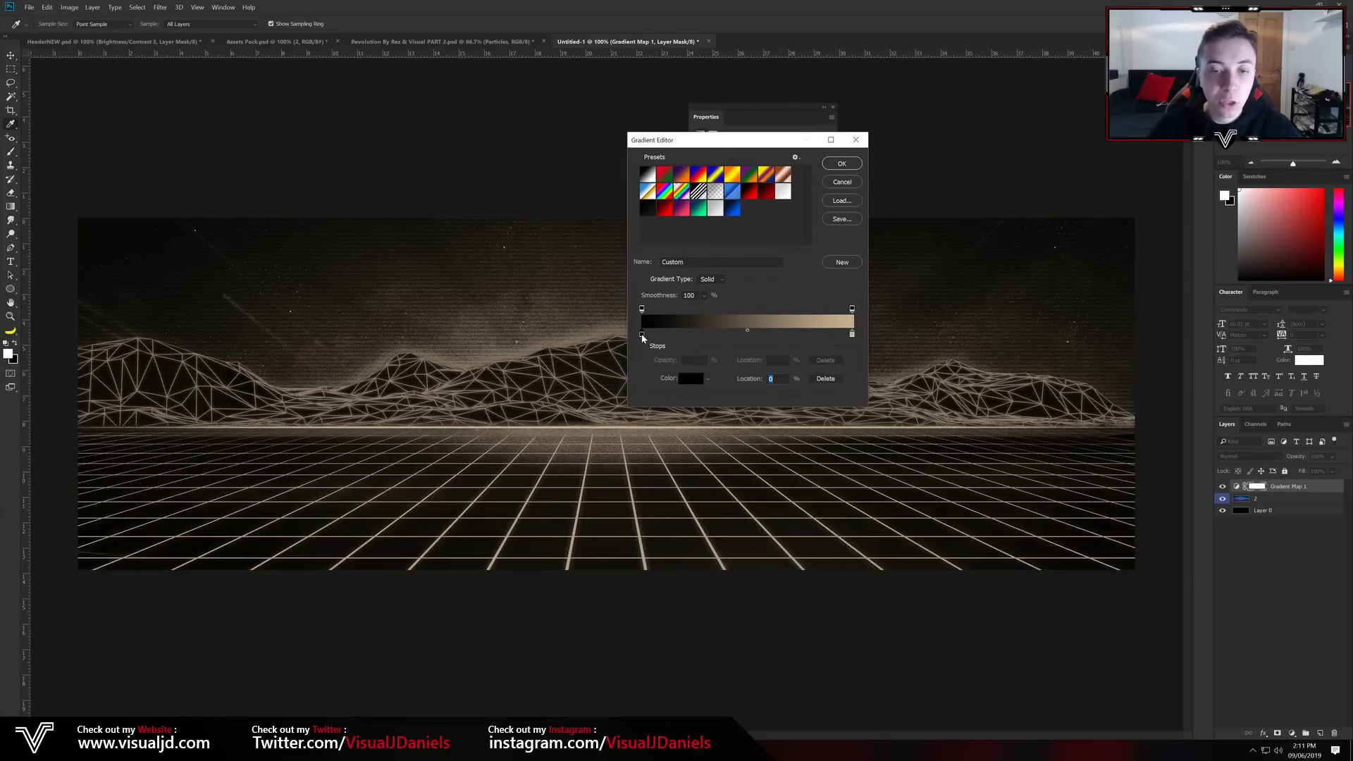
{"action": "left_click", "coordinate": [795, 254]}
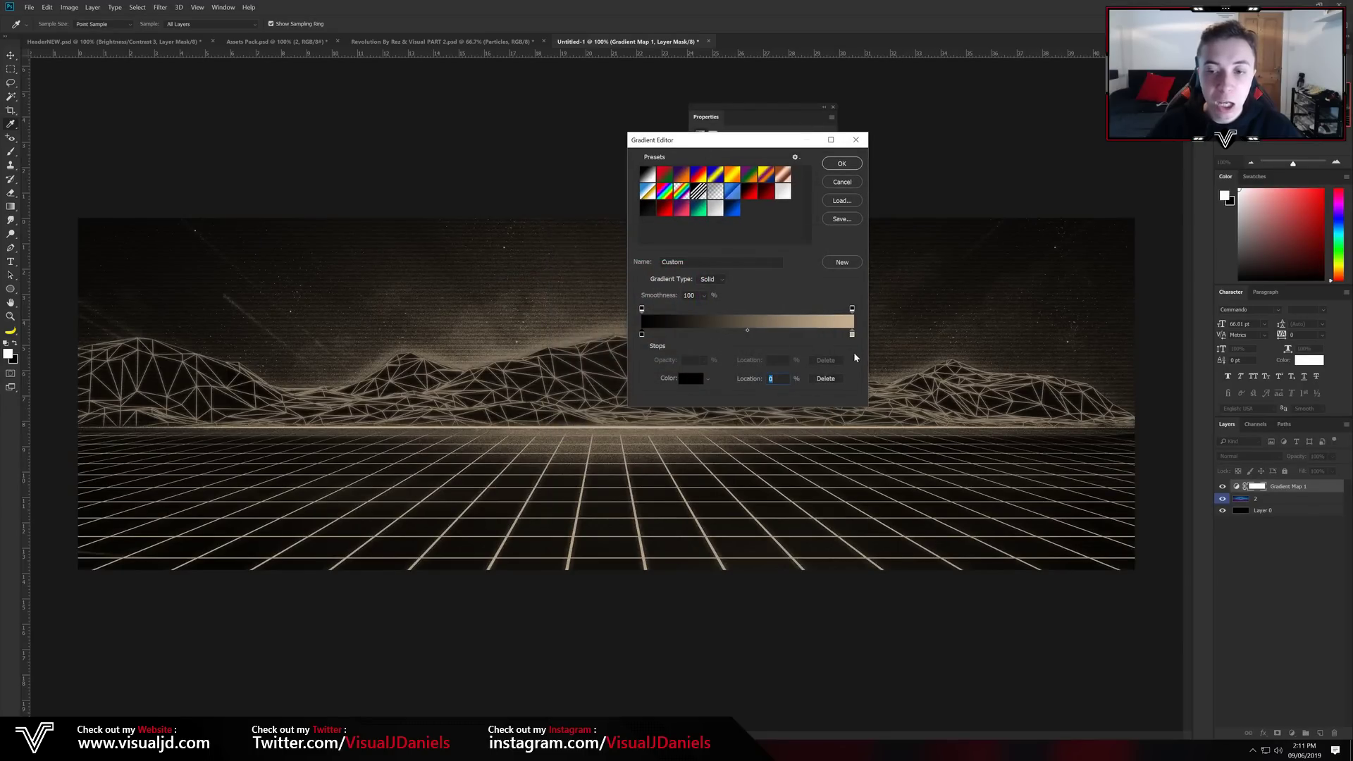
Set the gradient map's end color to dark gray #343434 and apply the gradient.
{"action": "double_click", "coordinate": [852, 335]}
{"action": "left_click_drag", "start_coordinate": [626, 319], "coordinate": [550, 365]}
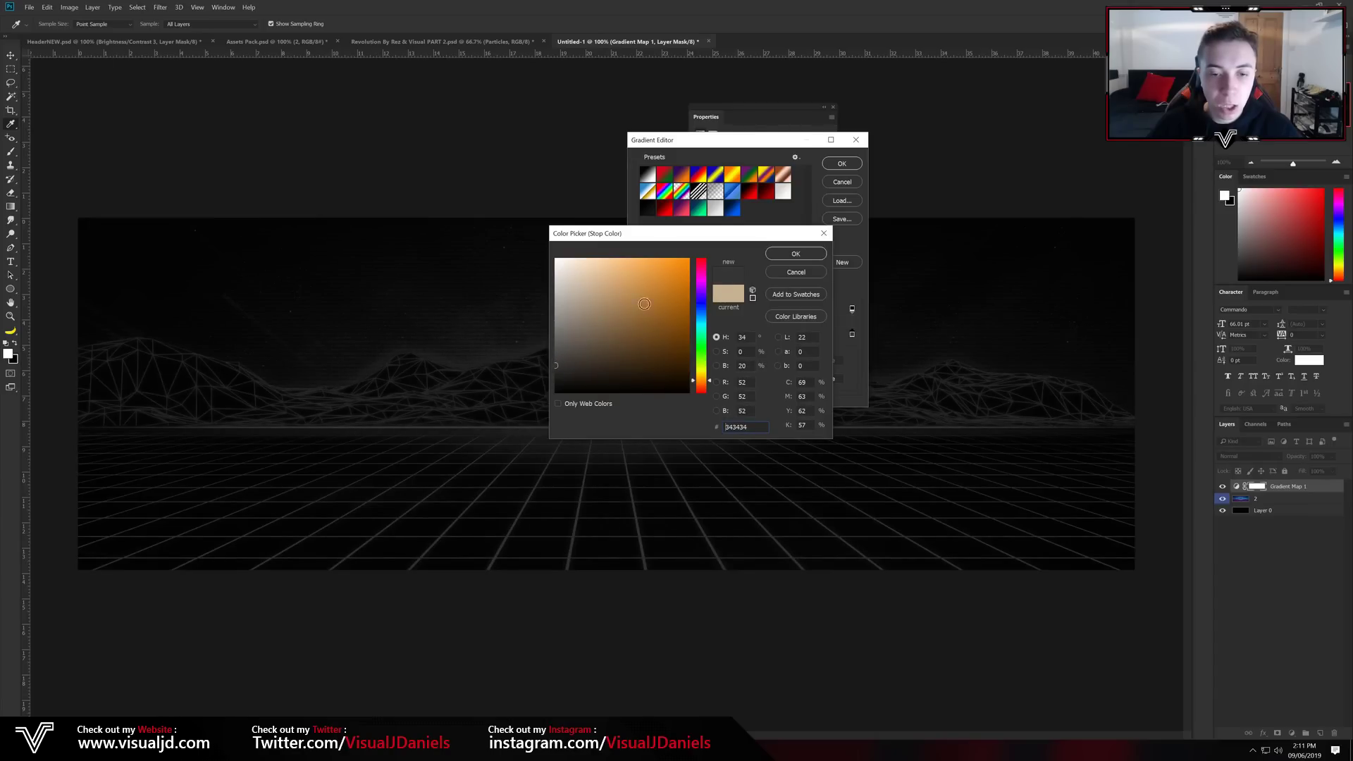
{"action": "left_click", "coordinate": [792, 255]}
{"action": "left_click", "coordinate": [841, 163]}
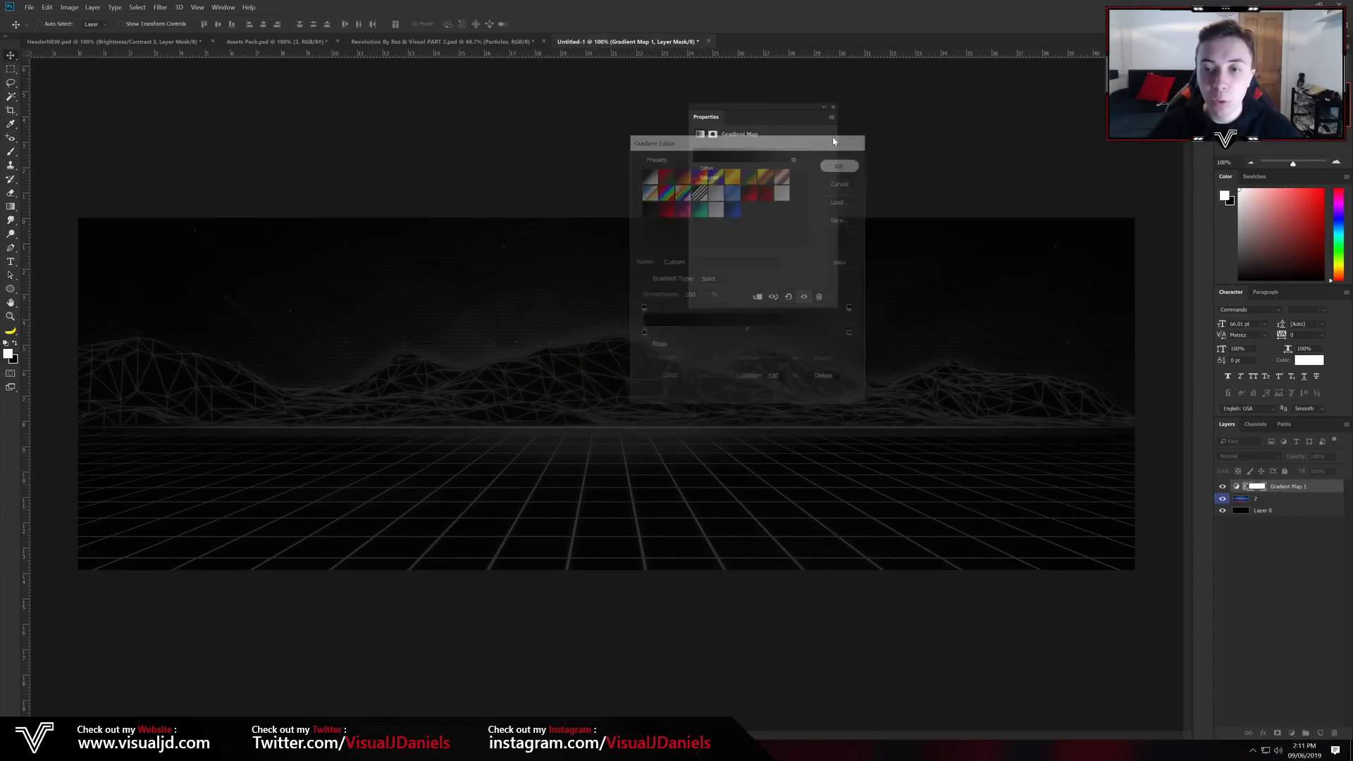
{"action": "left_click", "coordinate": [833, 107]}
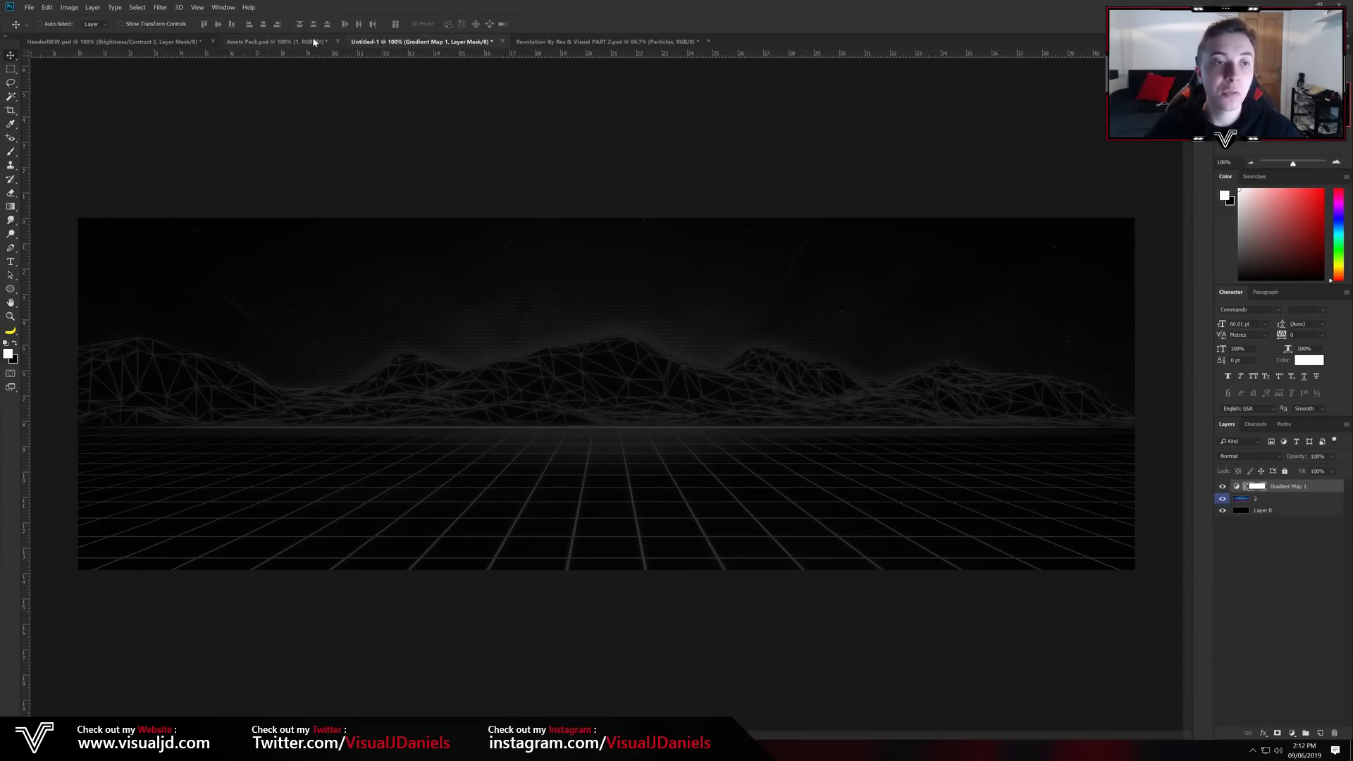
Copy background stock 1 from Assets Pack.psd into the header document and enlarge it to cover the whole canvas.
{"action": "left_click", "coordinate": [313, 41]}
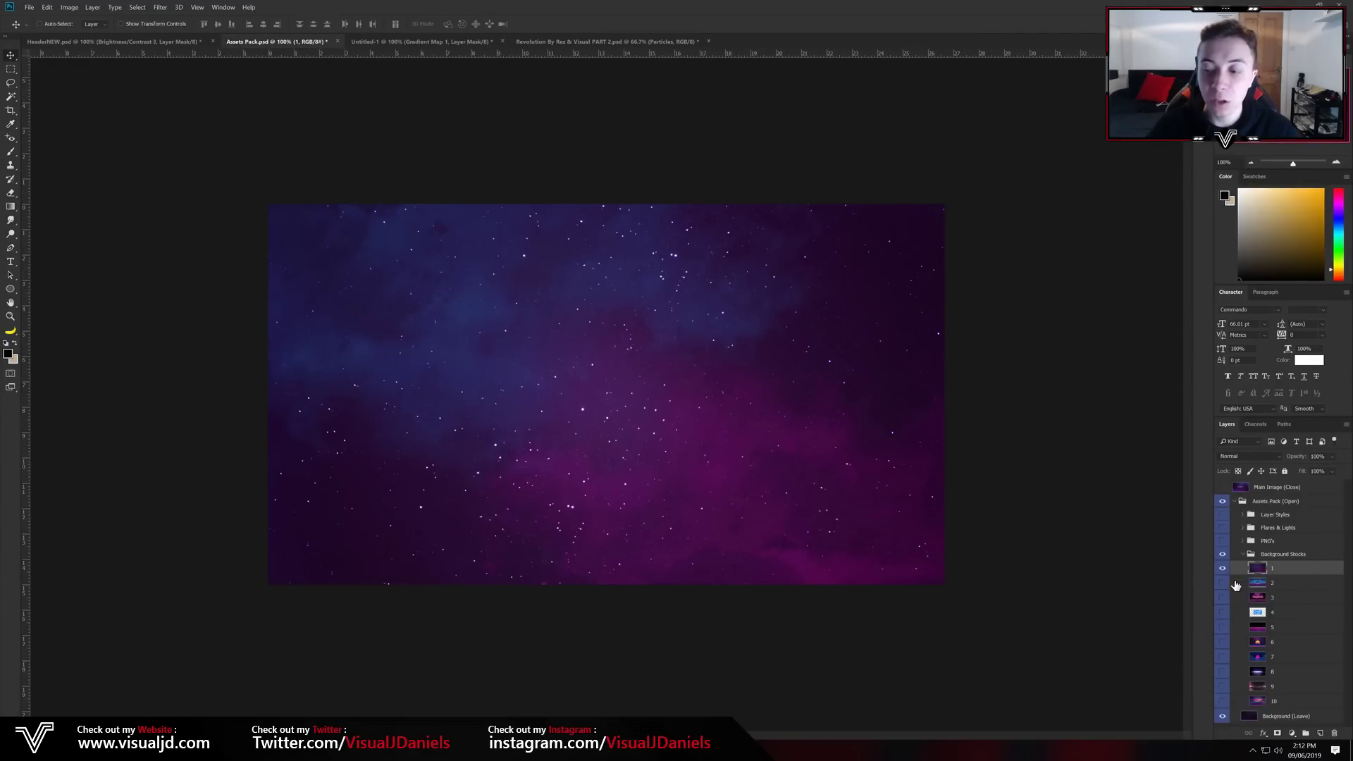
{"action": "left_click_drag", "start_coordinate": [506, 271], "coordinate": [672, 267]}
{"action": "key", "text": "ctrl+t"}
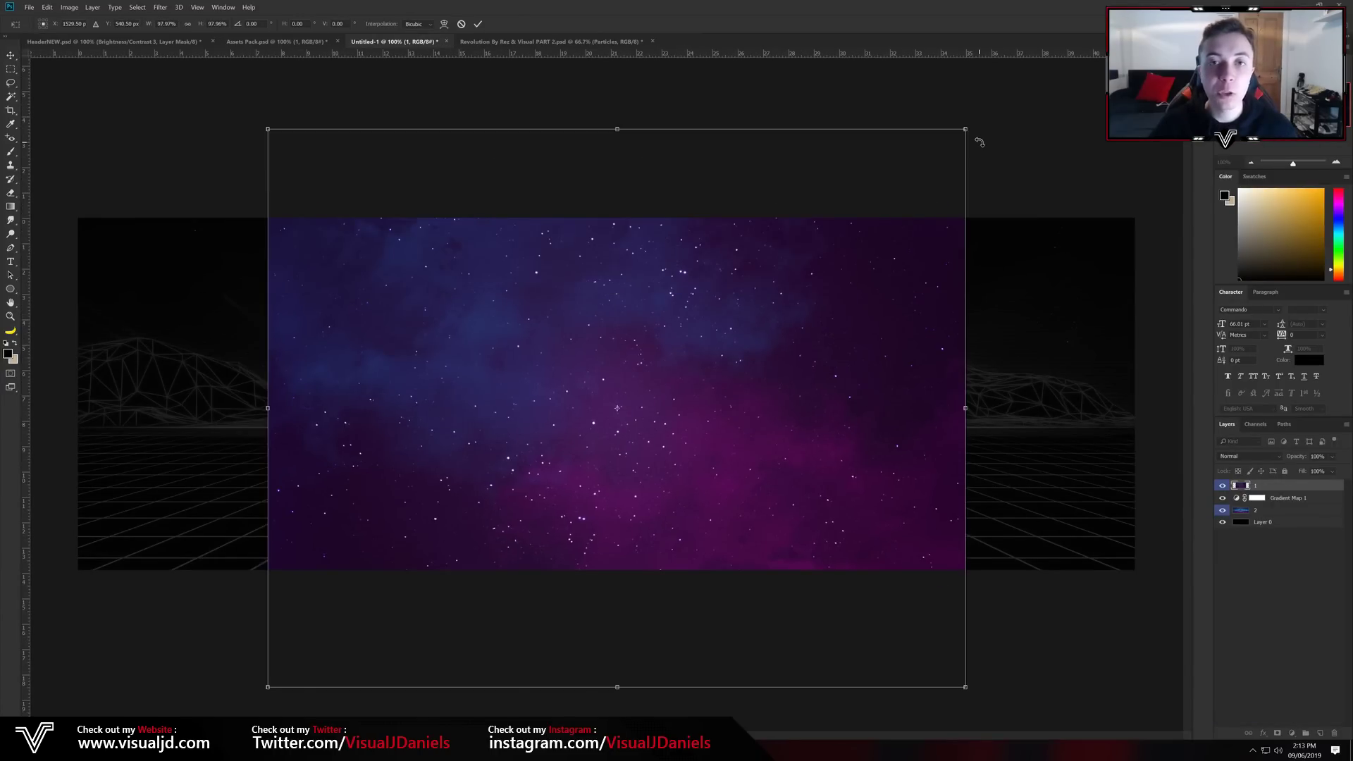
{"action": "key", "text": "Escape"}
{"action": "key", "text": "ctrl+t"}
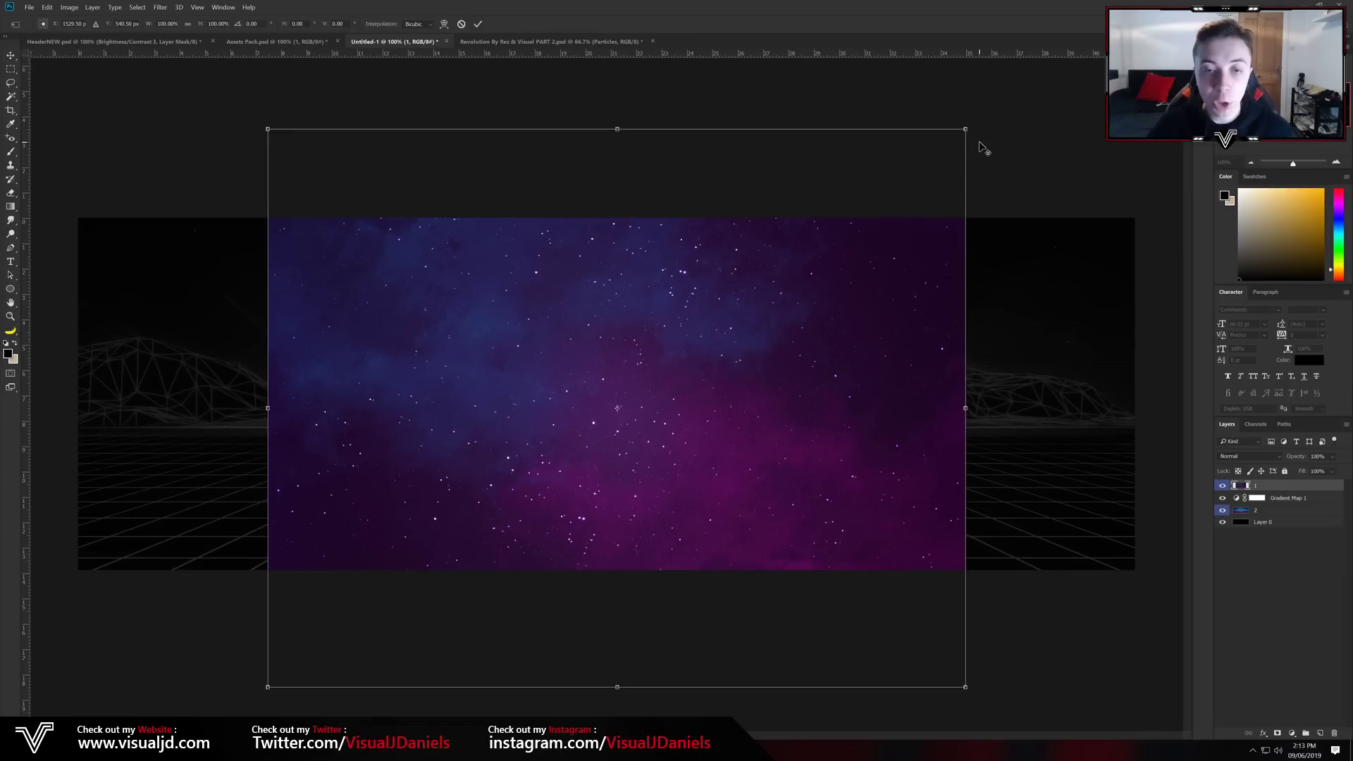
{"action": "left_click_drag", "start_coordinate": [966, 129], "coordinate": [1189, 3]}
{"action": "key", "text": "Return"}
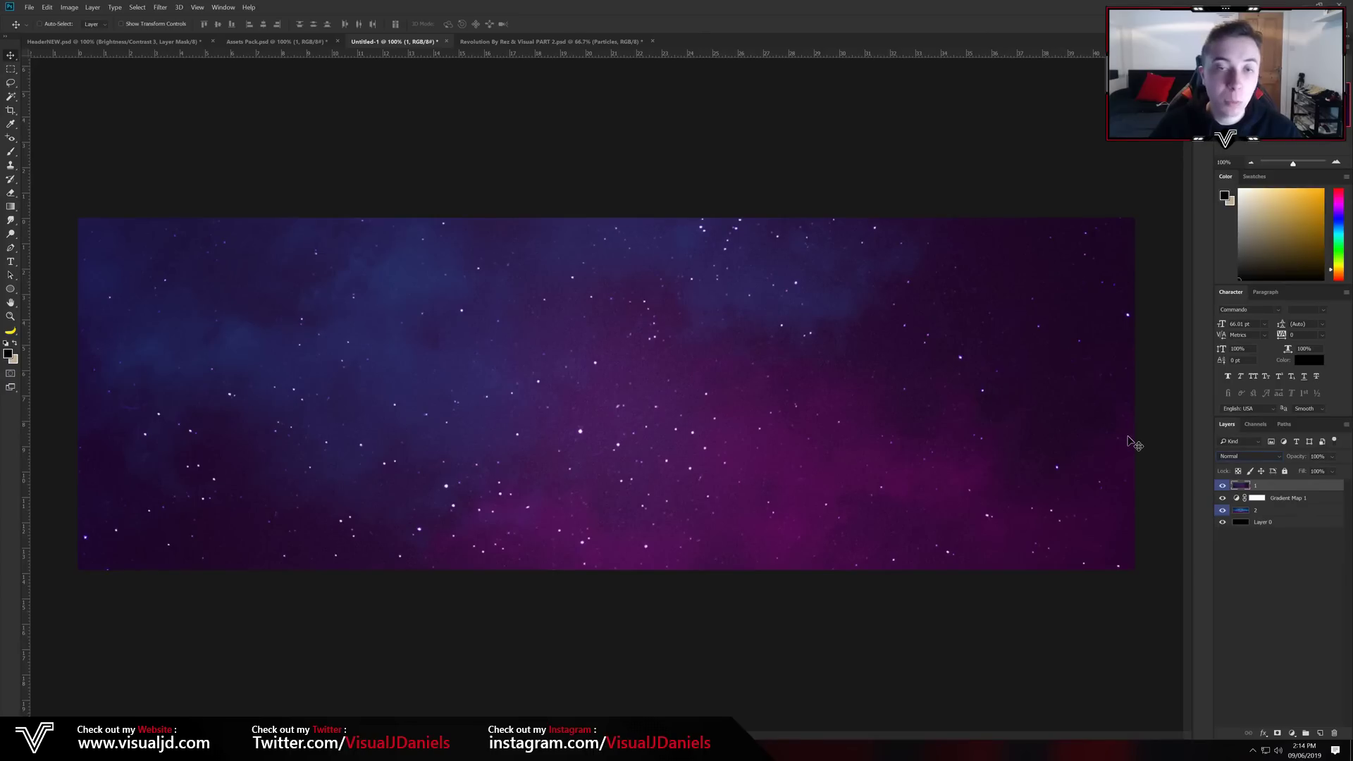
Set the starry background layer's blend mode to Color Dodge and compare the image with the layer hidden and shown.
{"action": "left_click", "coordinate": [1243, 459]}
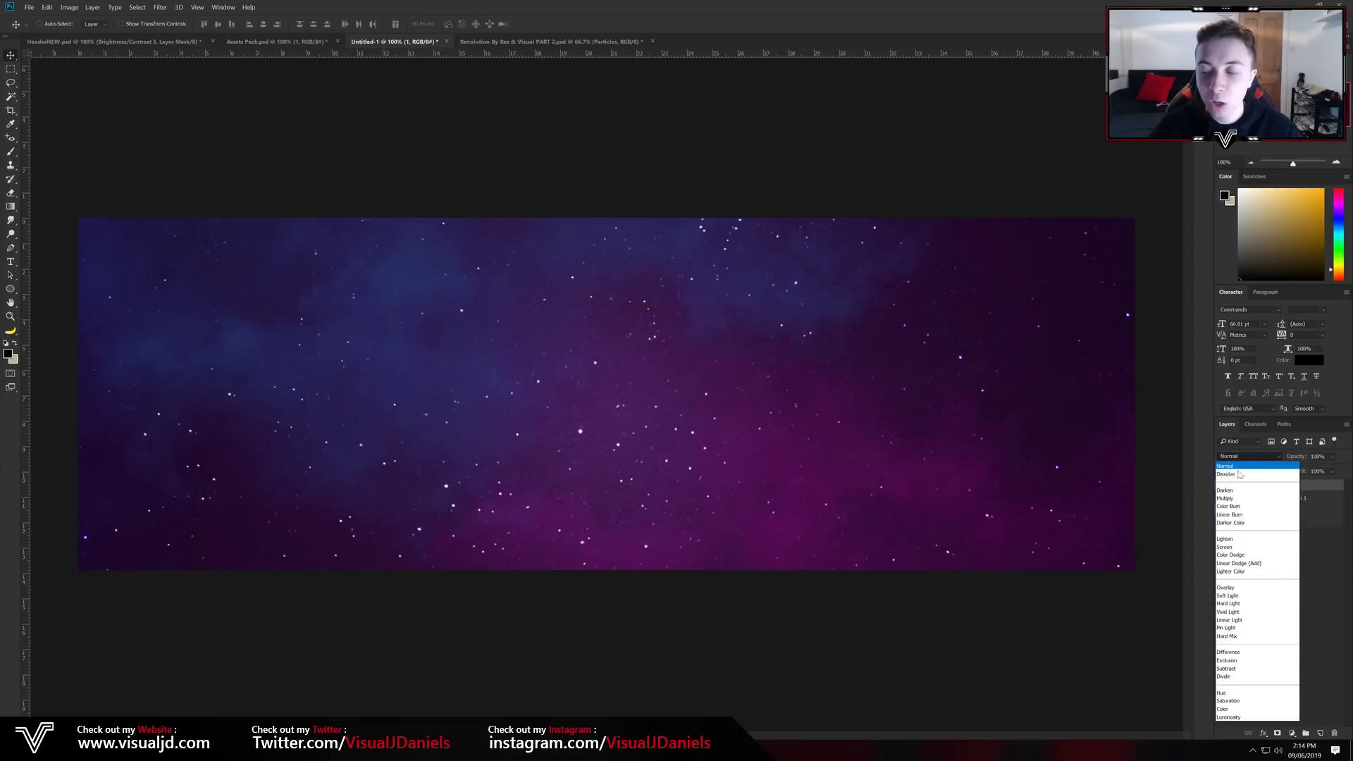
{"action": "left_click", "coordinate": [1232, 555]}
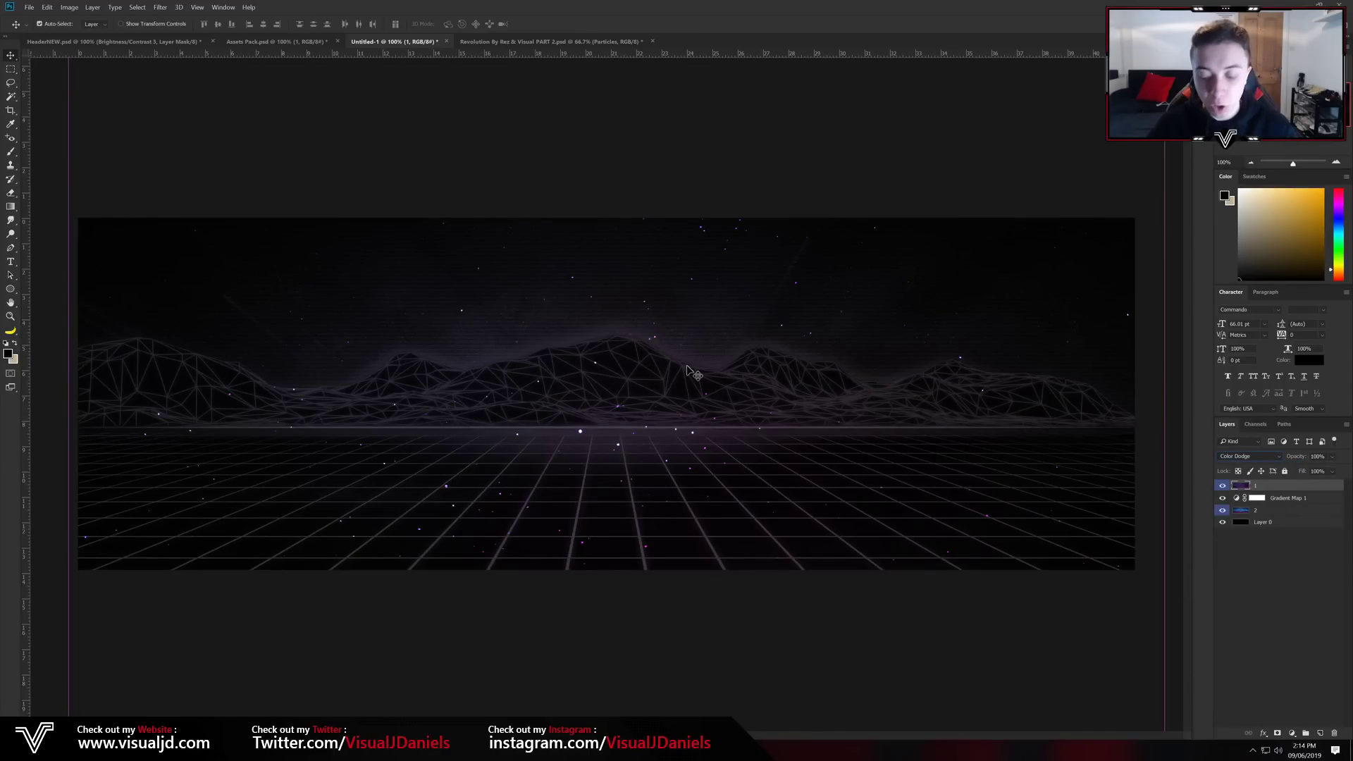
{"action": "key", "text": "ctrl+plus"}
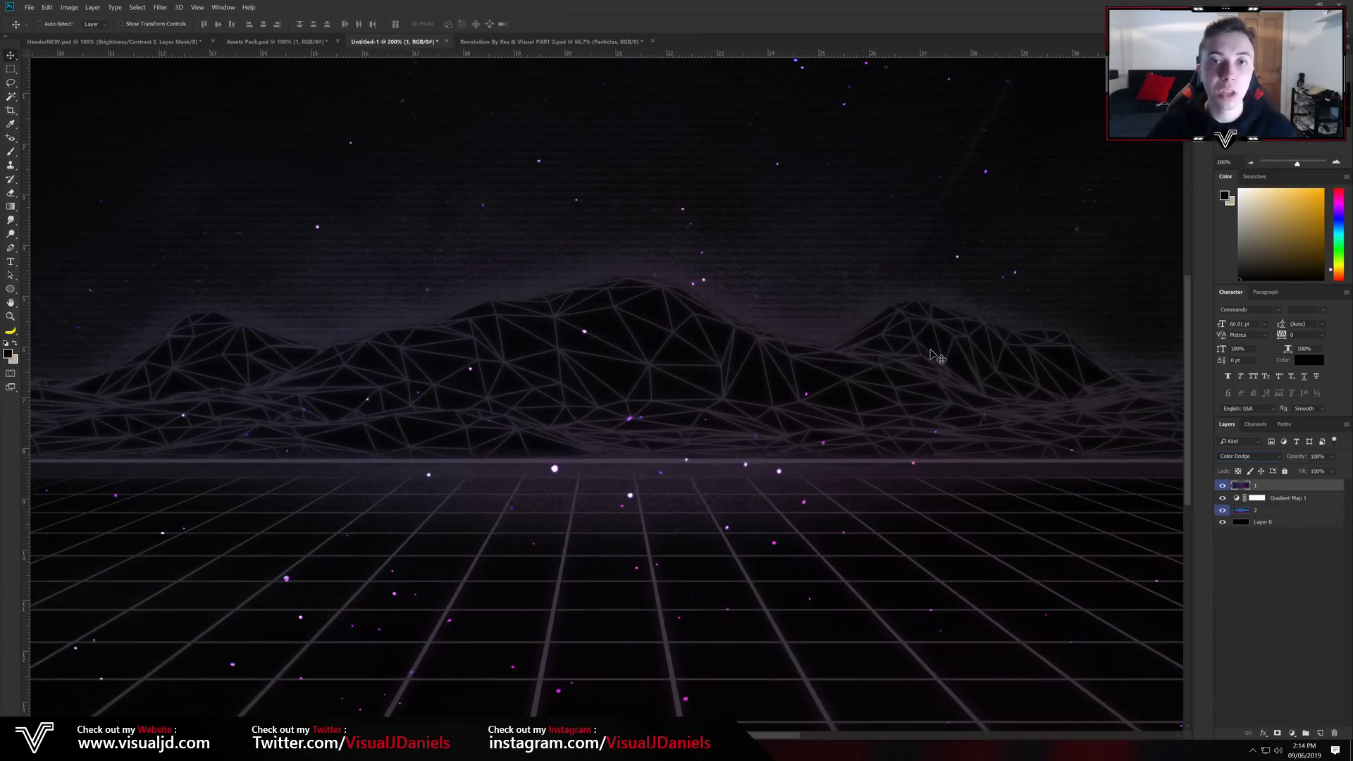
{"action": "key", "text": "ctrl+minus"}
{"action": "left_click", "coordinate": [1222, 485]}
{"action": "left_click", "coordinate": [1222, 486]}
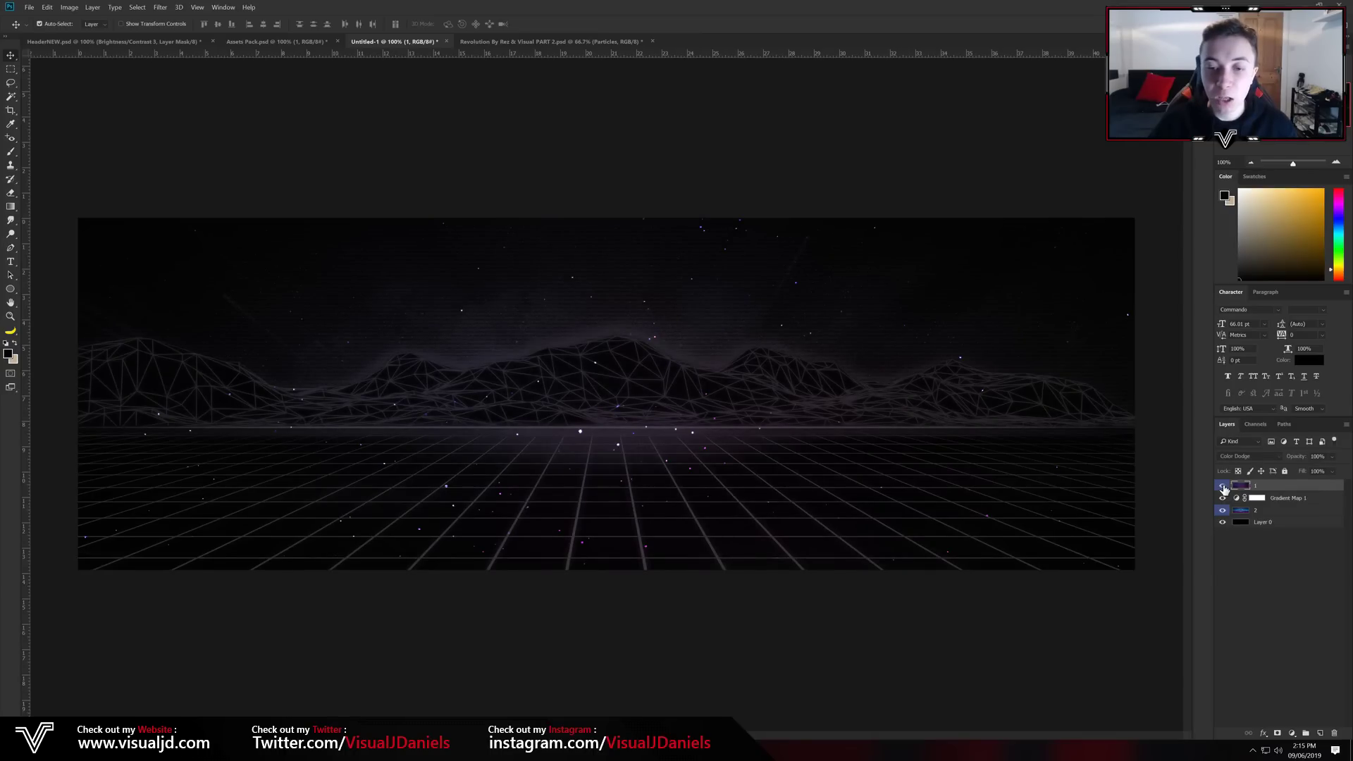
Duplicate the starry background layer and set the duplicate's blend mode to Normal.
{"action": "key", "text": "ctrl+j"}
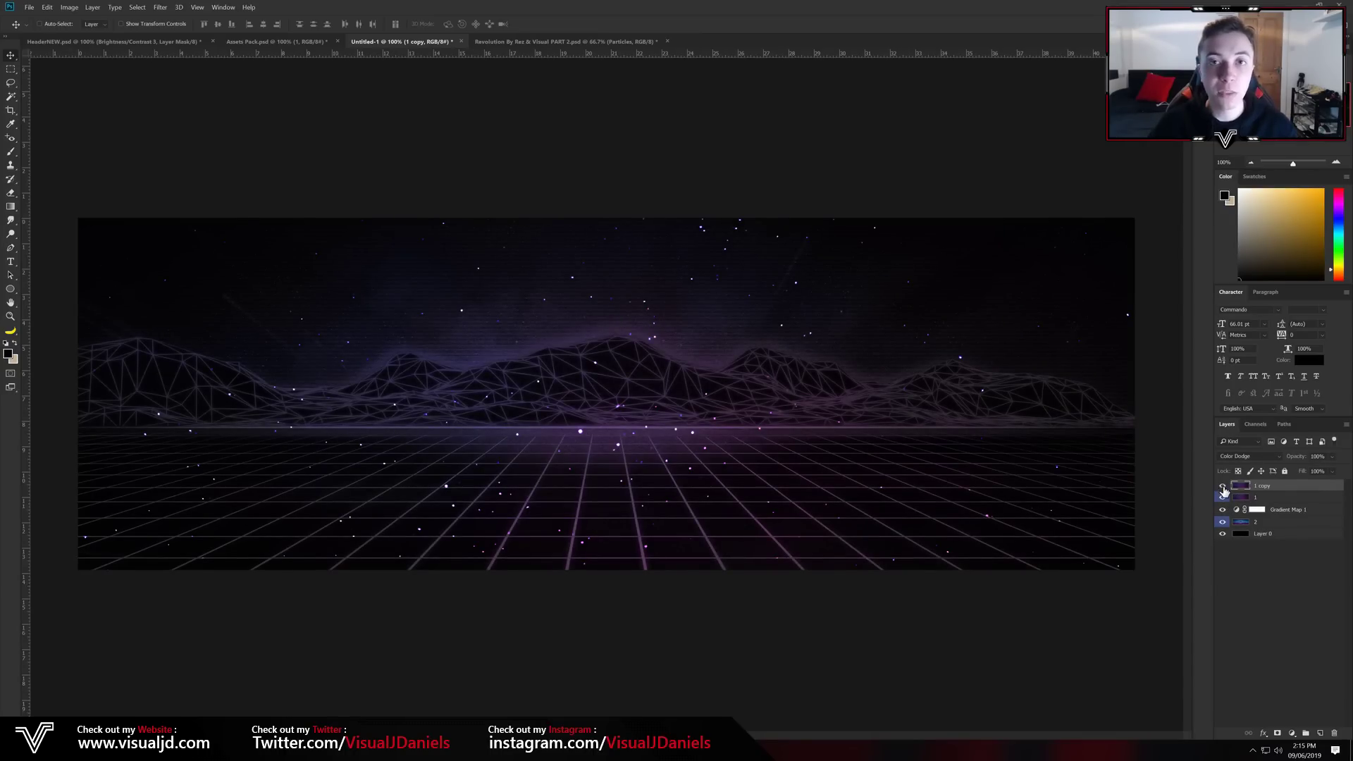
{"action": "left_click", "coordinate": [1246, 456]}
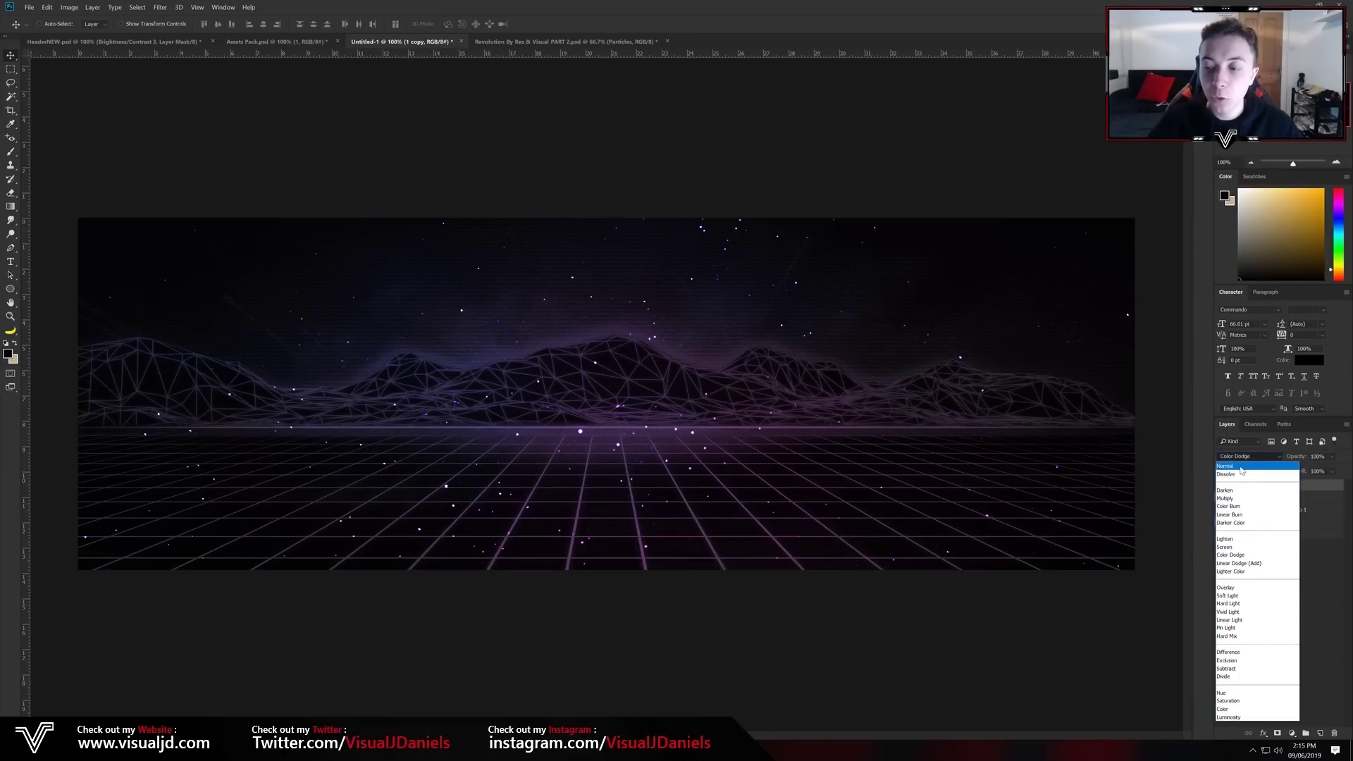
{"action": "left_click", "coordinate": [1241, 467]}
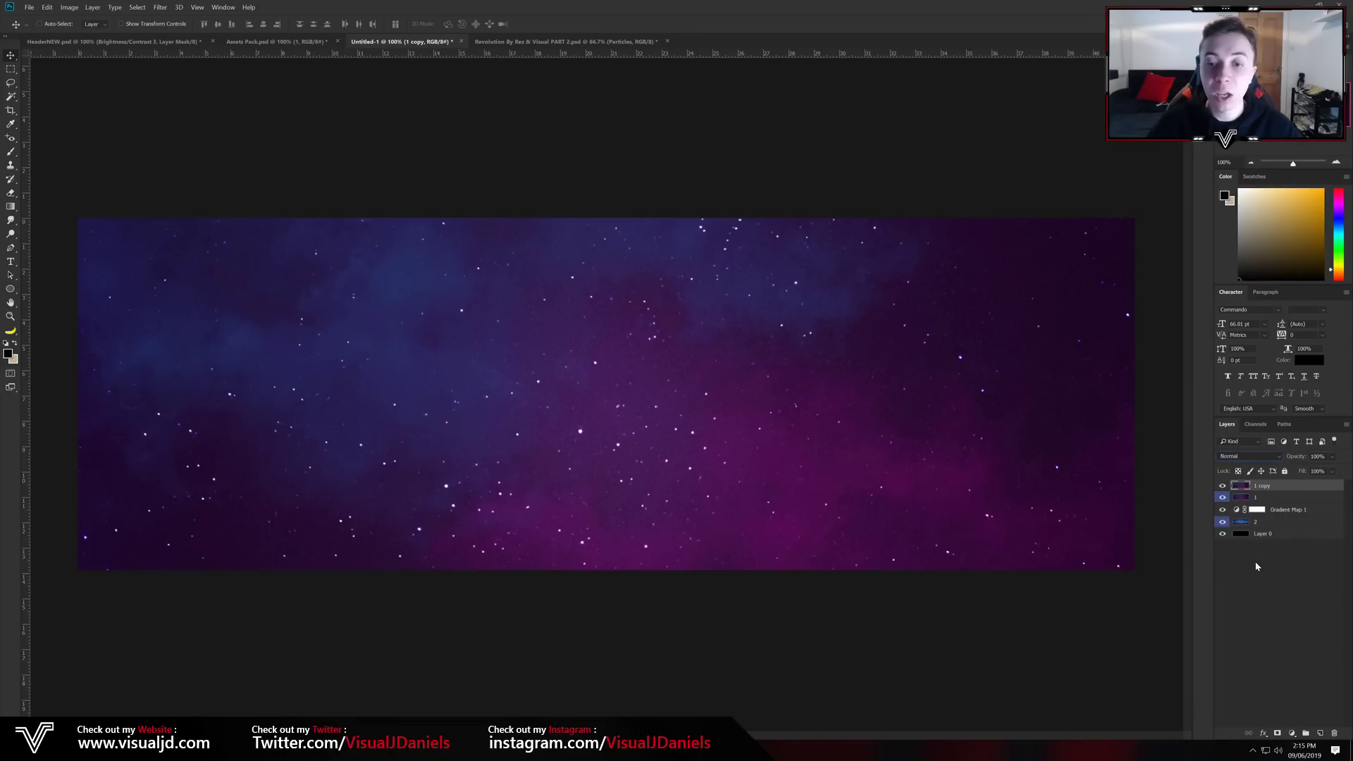
Add a Gradient Map adjustment above the duplicated star layer and set its end color to blue #004eff.
{"action": "left_click", "coordinate": [1292, 734]}
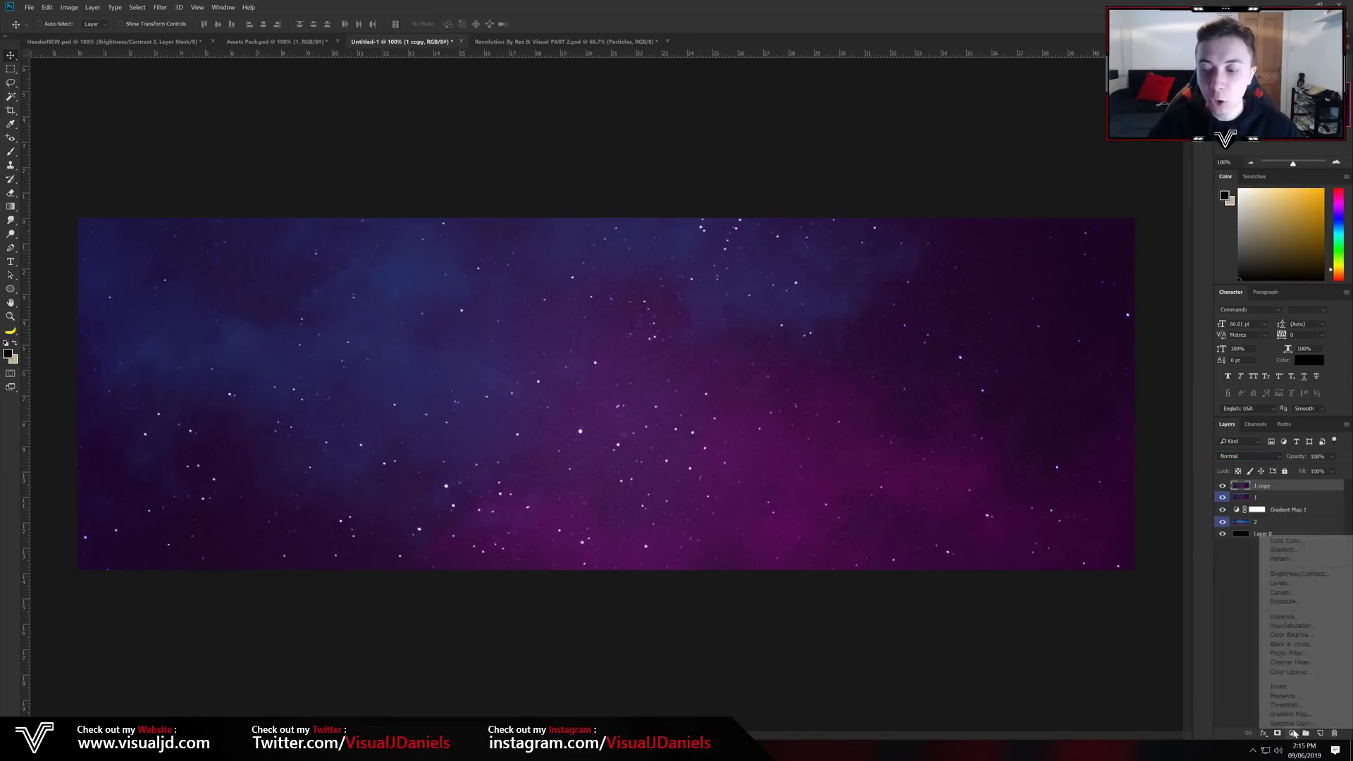
{"action": "left_click", "coordinate": [1303, 716]}
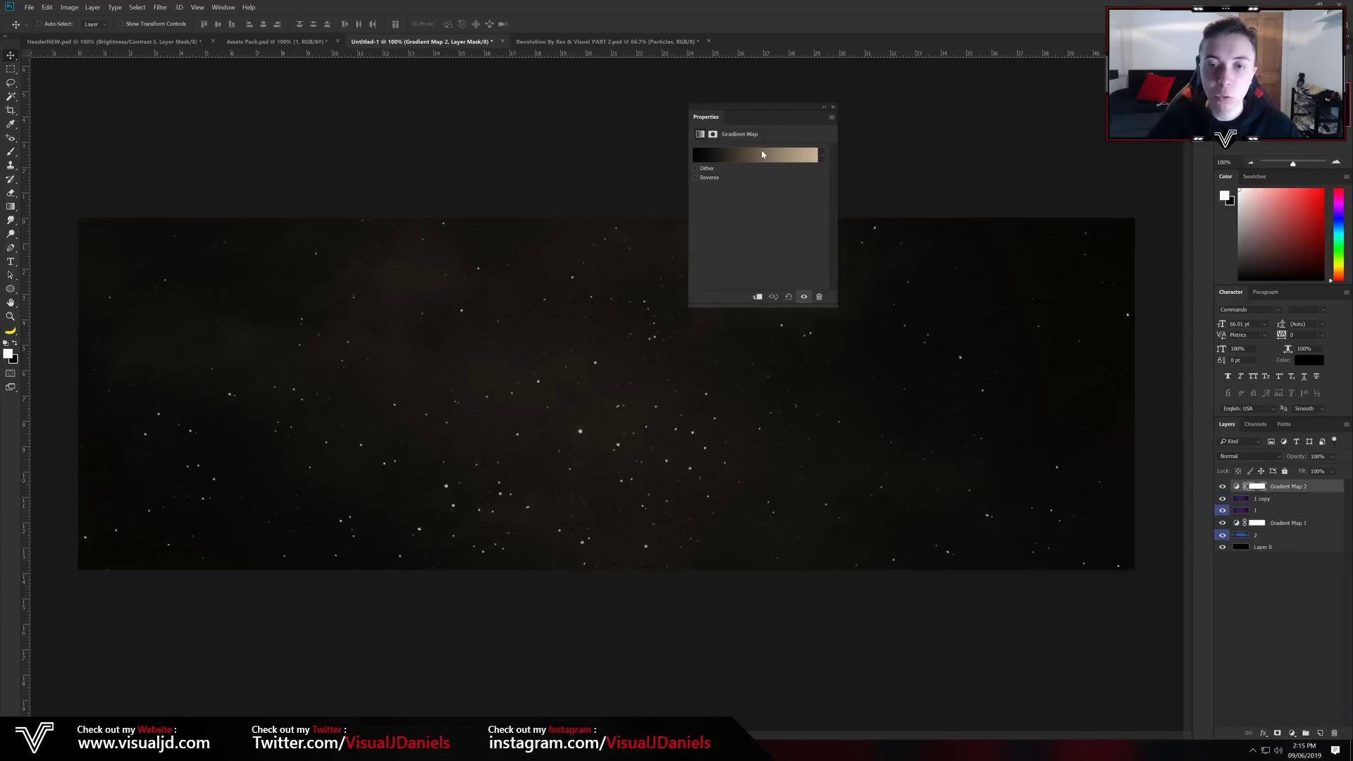
{"action": "left_click", "coordinate": [741, 156]}
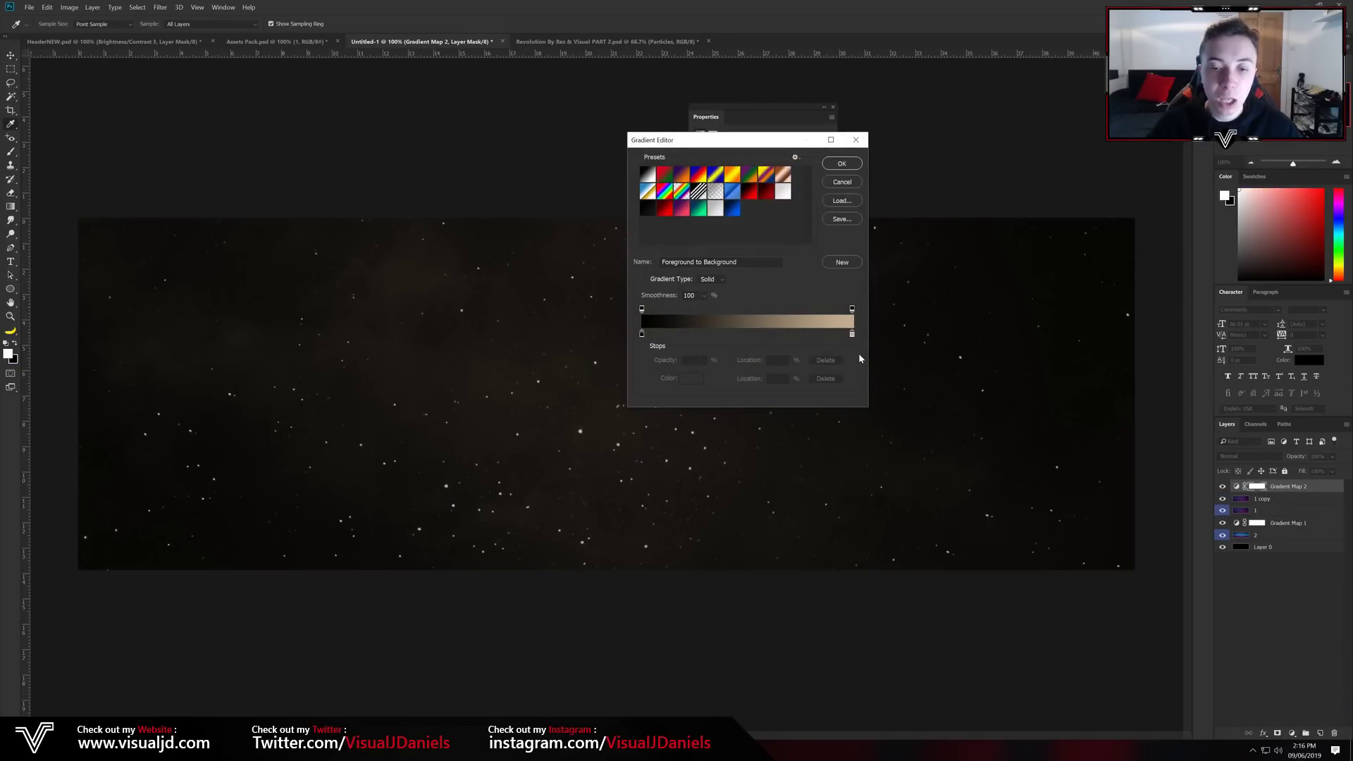
{"action": "double_click", "coordinate": [852, 334]}
{"action": "left_click_drag", "start_coordinate": [707, 308], "coordinate": [708, 314]}
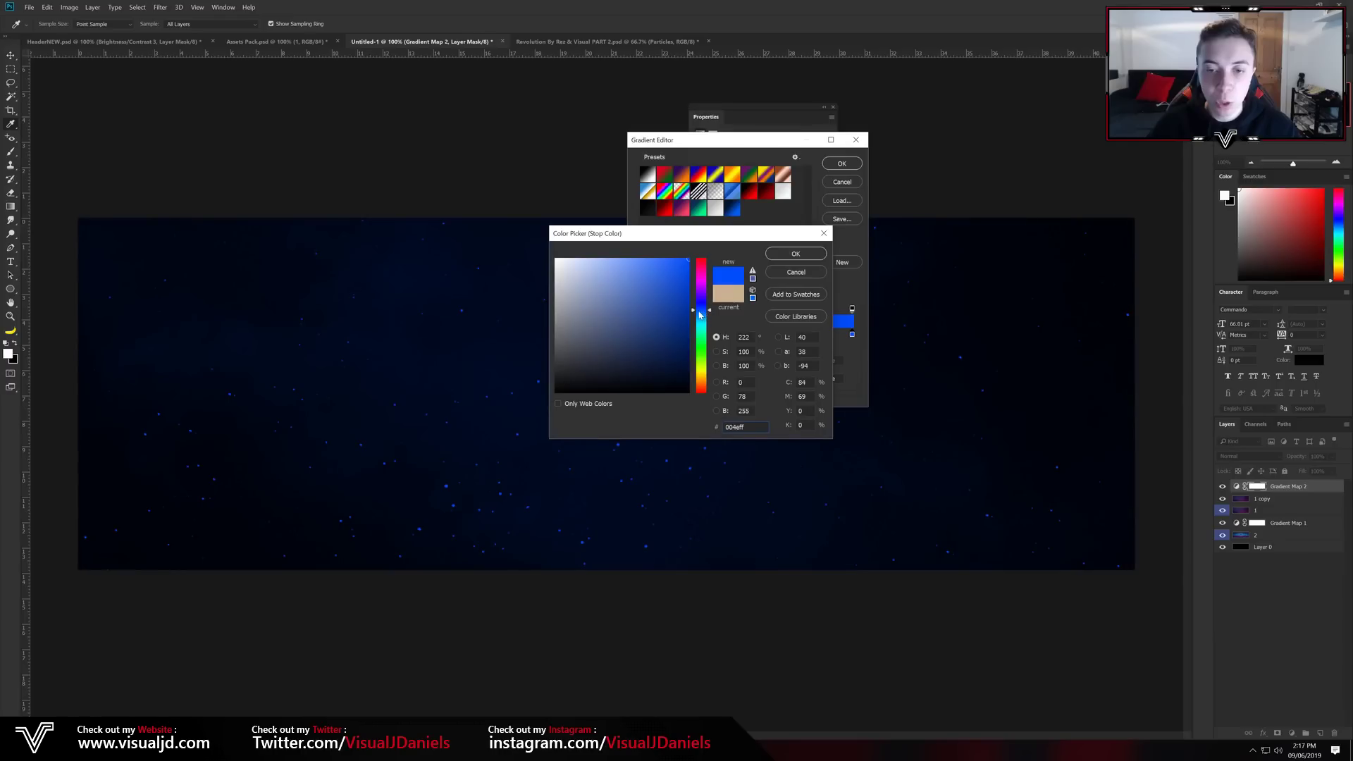
{"action": "left_click", "coordinate": [796, 254]}
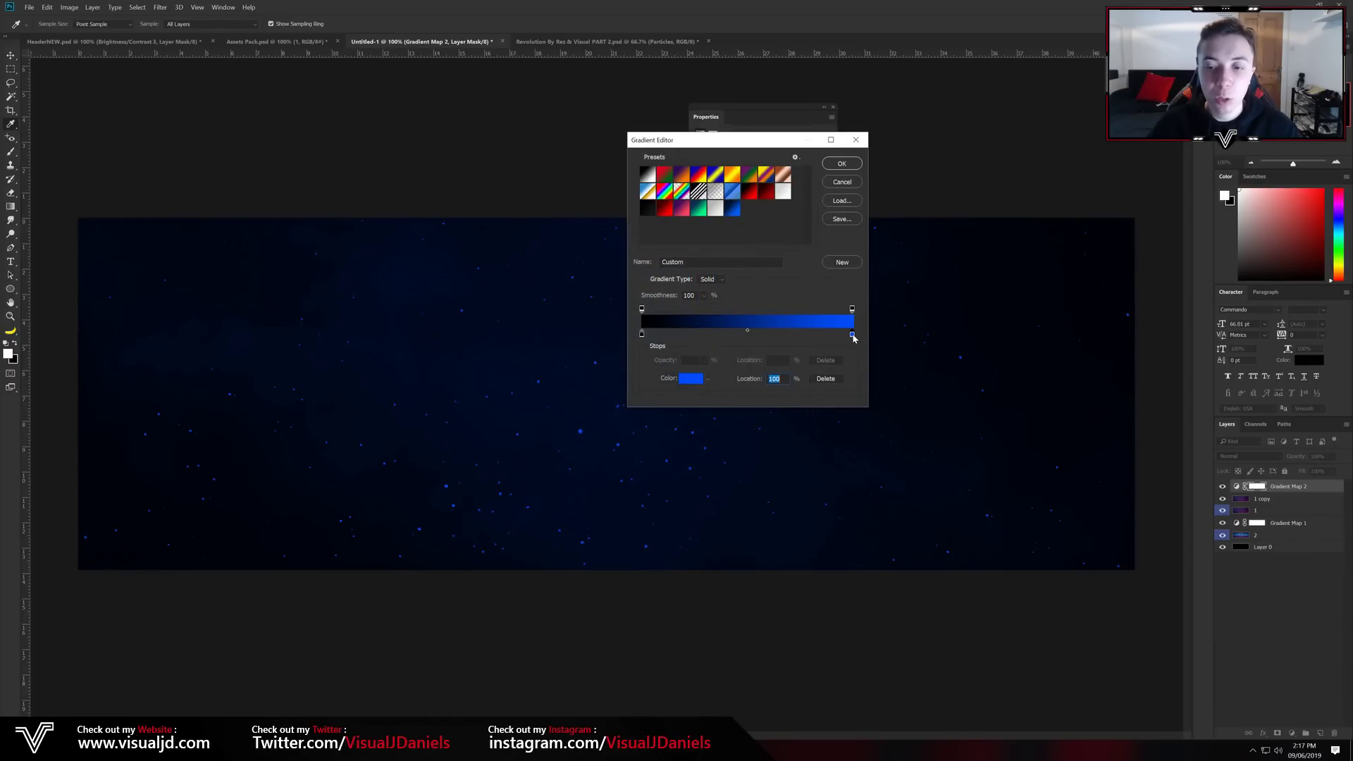
Move the gradient's blue color stop to the 54% location and apply the gradient.
{"action": "left_click_drag", "start_coordinate": [853, 338], "coordinate": [756, 338]}
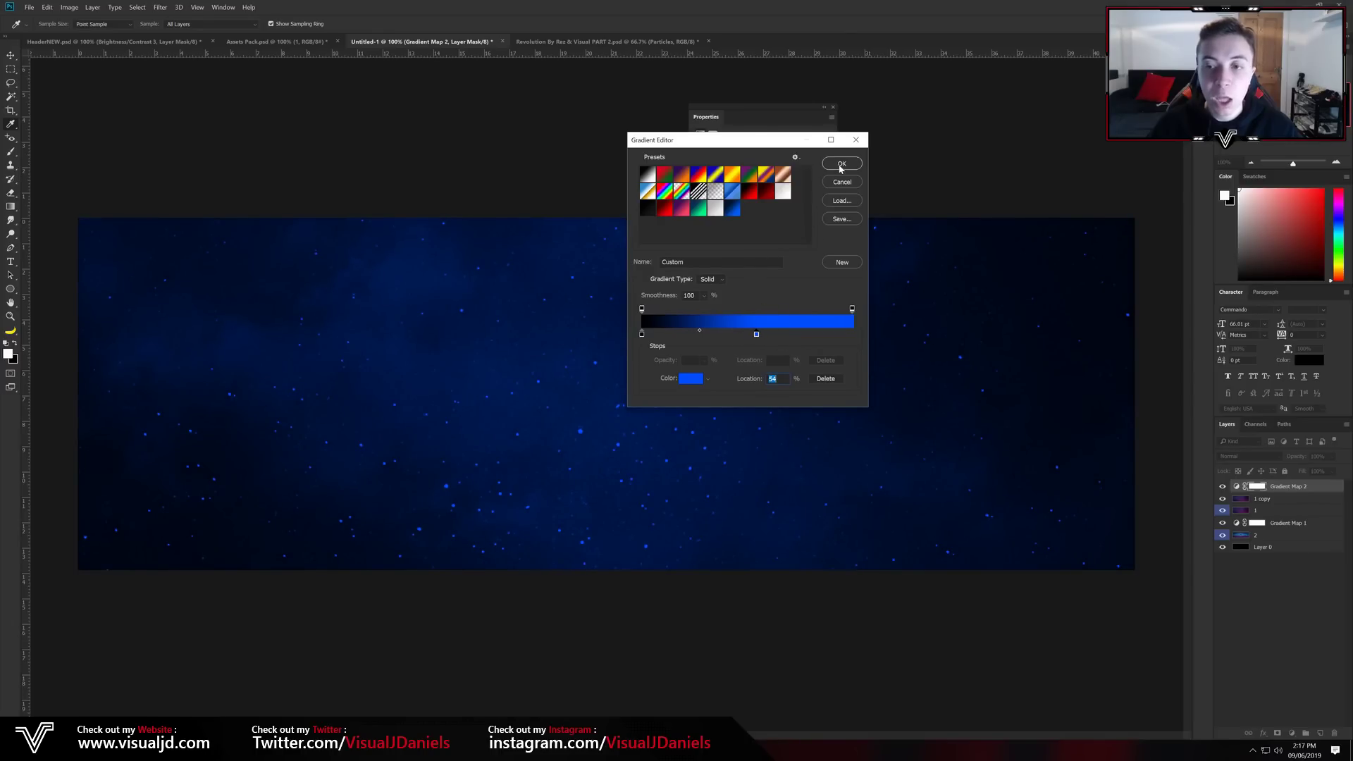
{"action": "left_click", "coordinate": [841, 164]}
{"action": "left_click", "coordinate": [832, 107]}
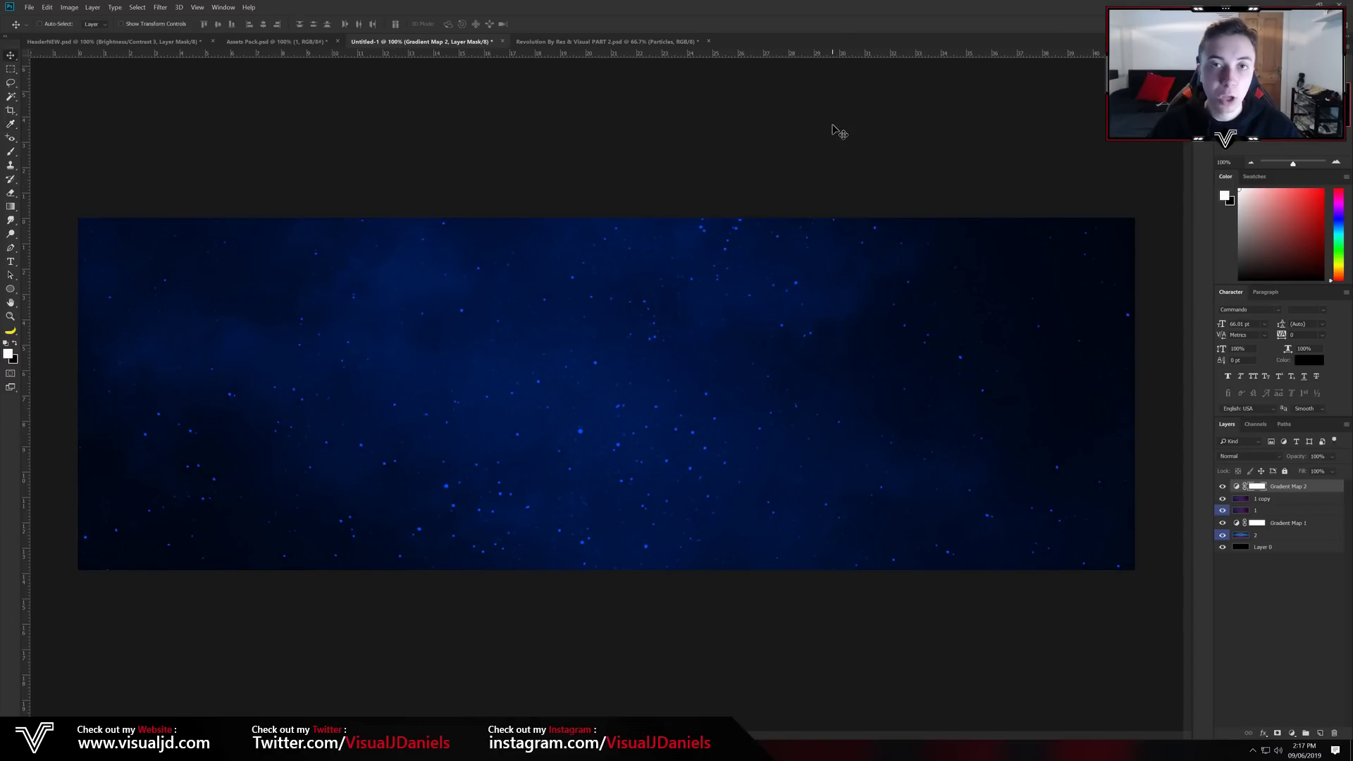
Merge the blue gradient map with the duplicated star layer and set the merged layer to Screen at 25% opacity.
{"action": "left_click", "coordinate": [1284, 501]}
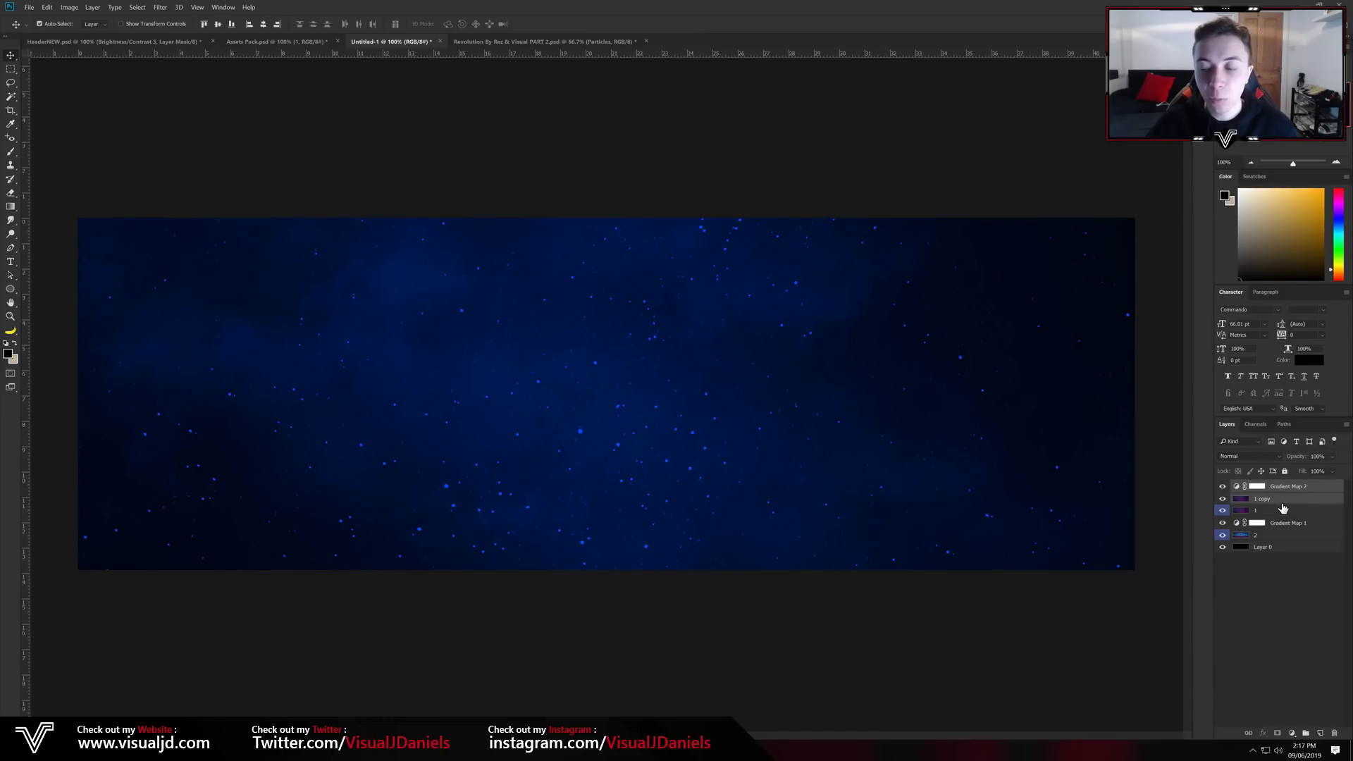
{"action": "key", "text": "ctrl+e"}
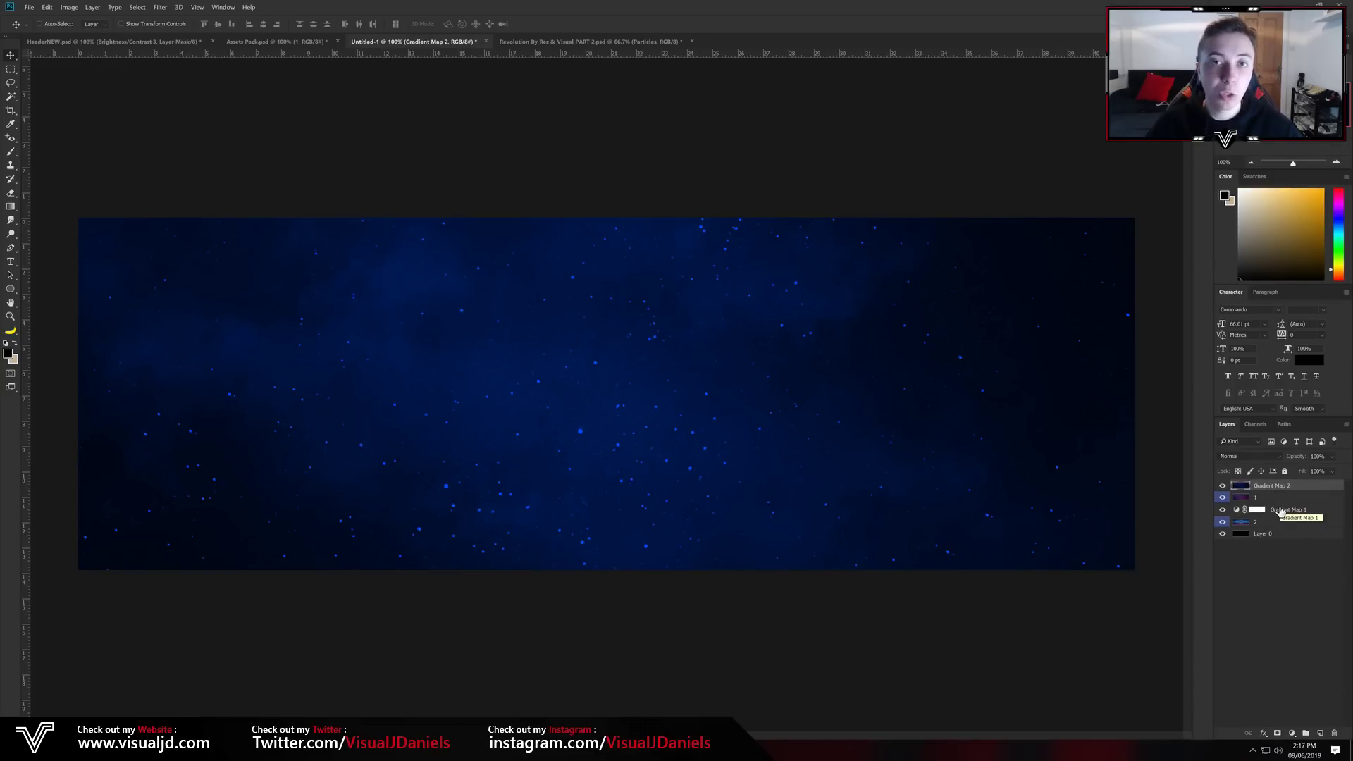
{"action": "left_click", "coordinate": [1240, 457]}
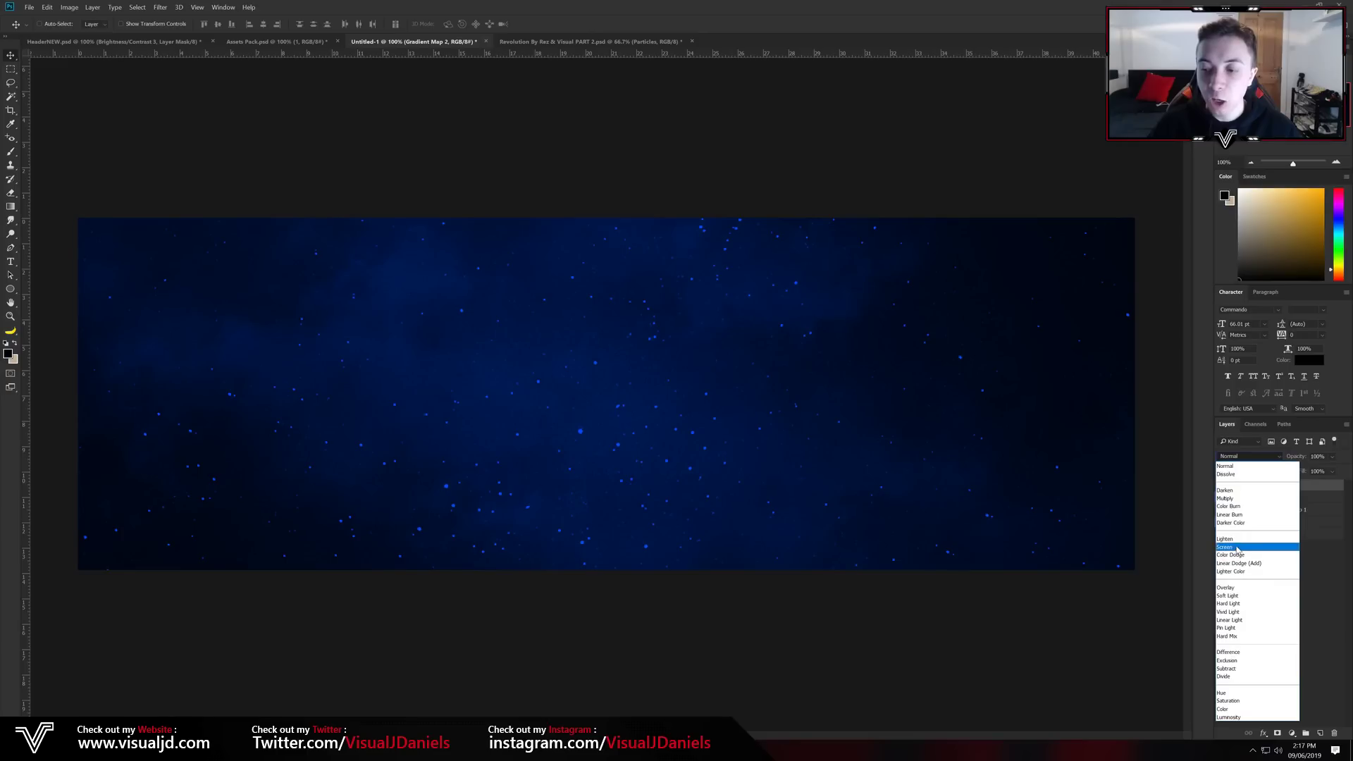
{"action": "left_click", "coordinate": [1257, 548]}
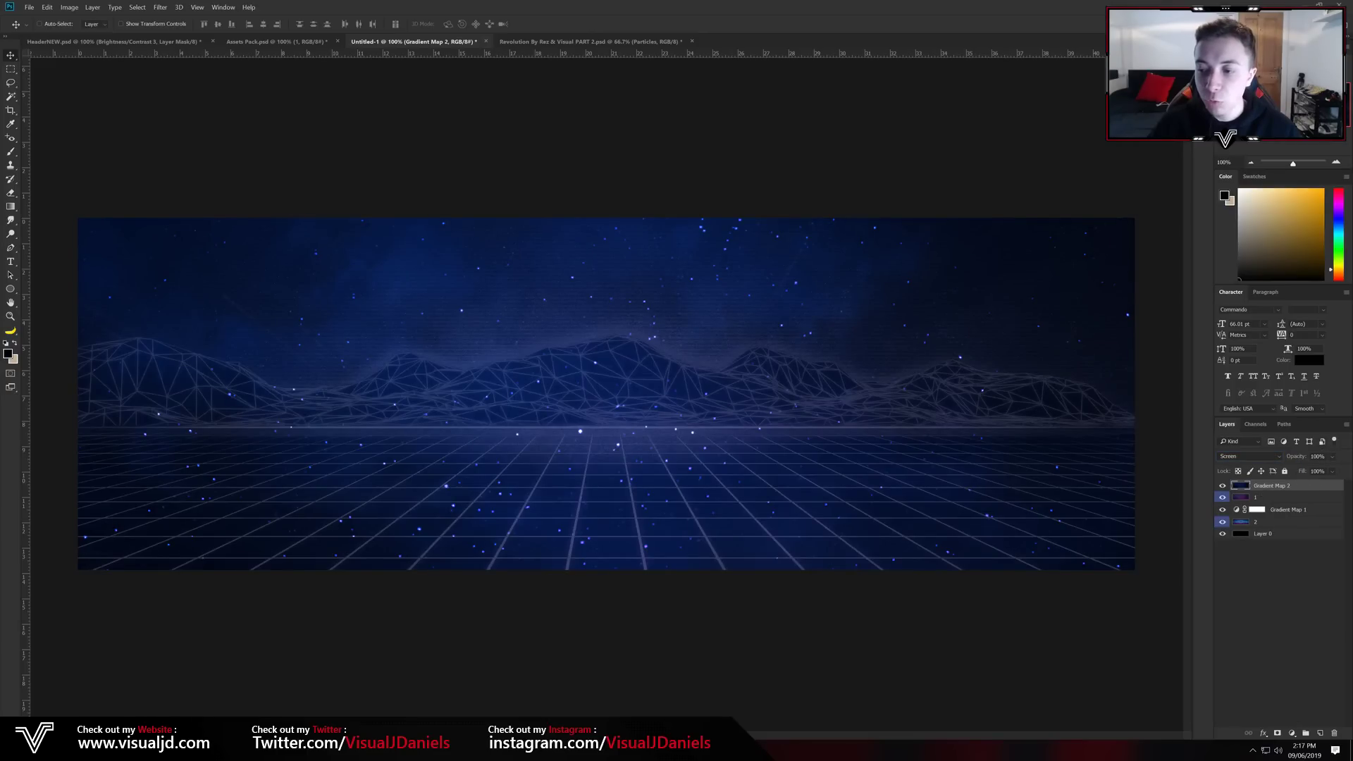
{"action": "left_click_drag", "start_coordinate": [1325, 457], "coordinate": [1304, 460]}
{"action": "type", "text": "25"}
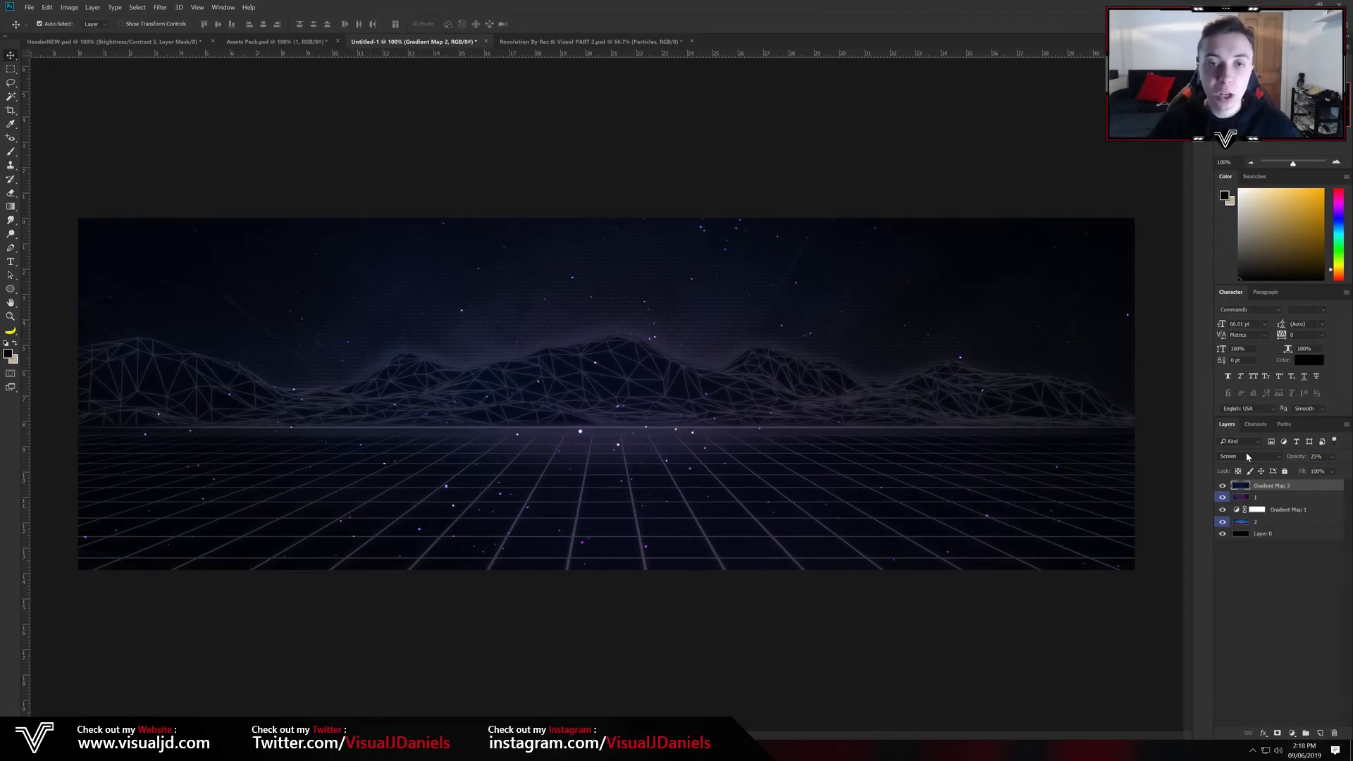
Duplicate the merged blue star layer and set the duplicate to Color Dodge at 100% opacity.
{"action": "key", "text": "ctrl+j"}
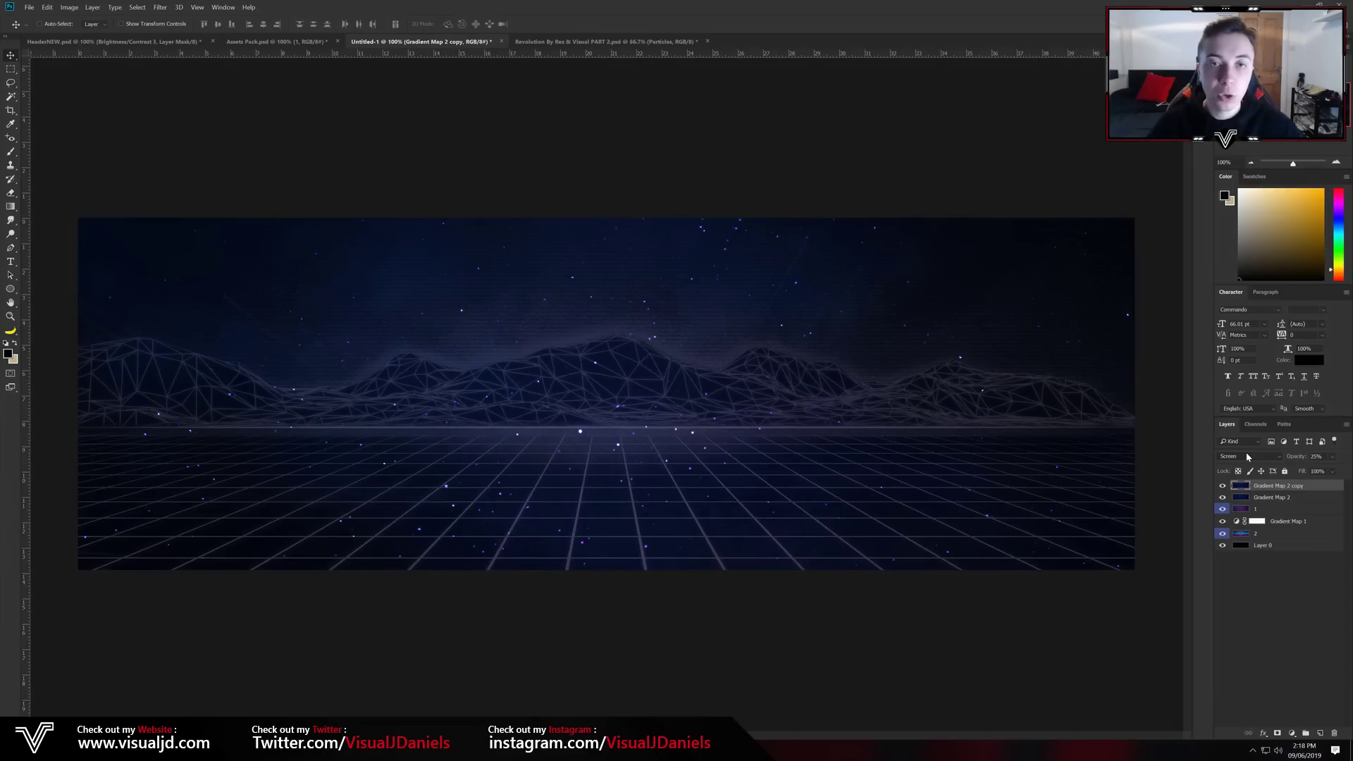
{"action": "left_click", "coordinate": [1249, 456]}
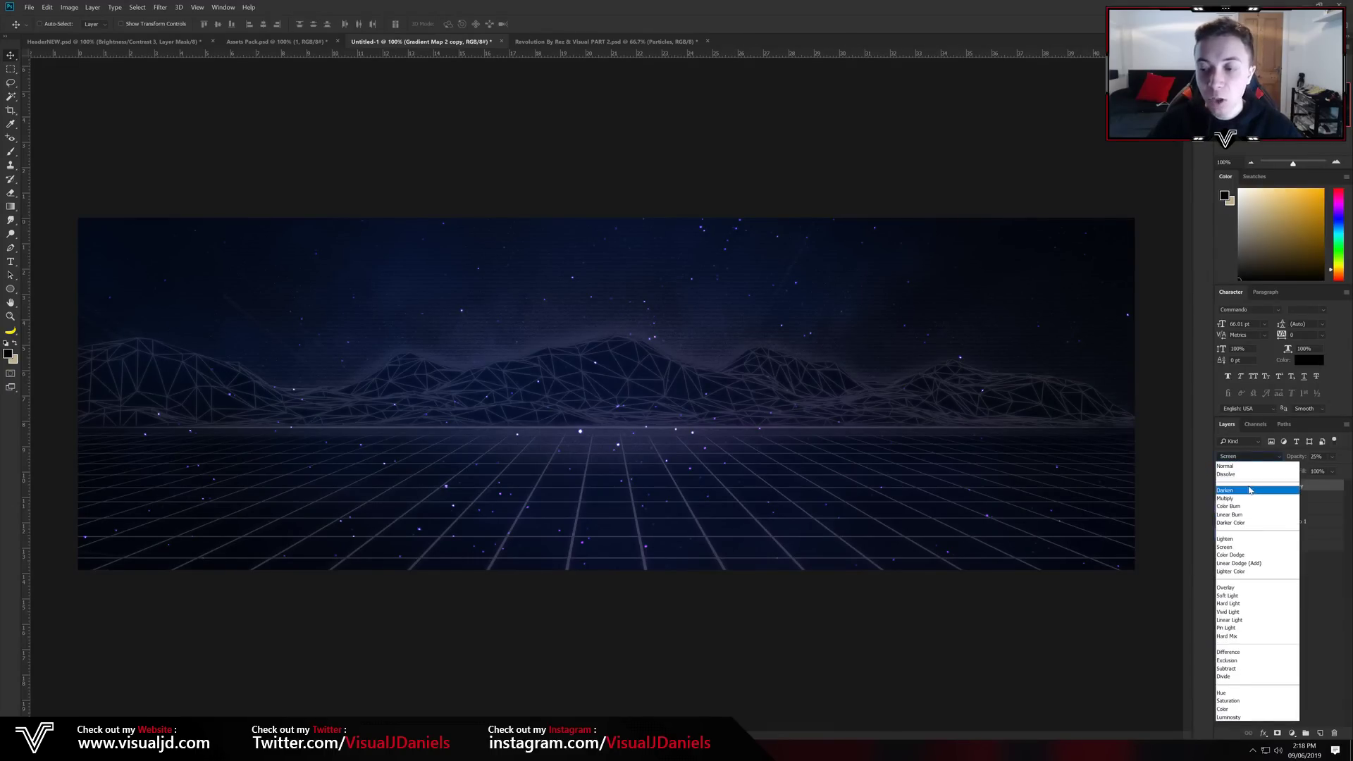
{"action": "left_click", "coordinate": [1238, 555]}
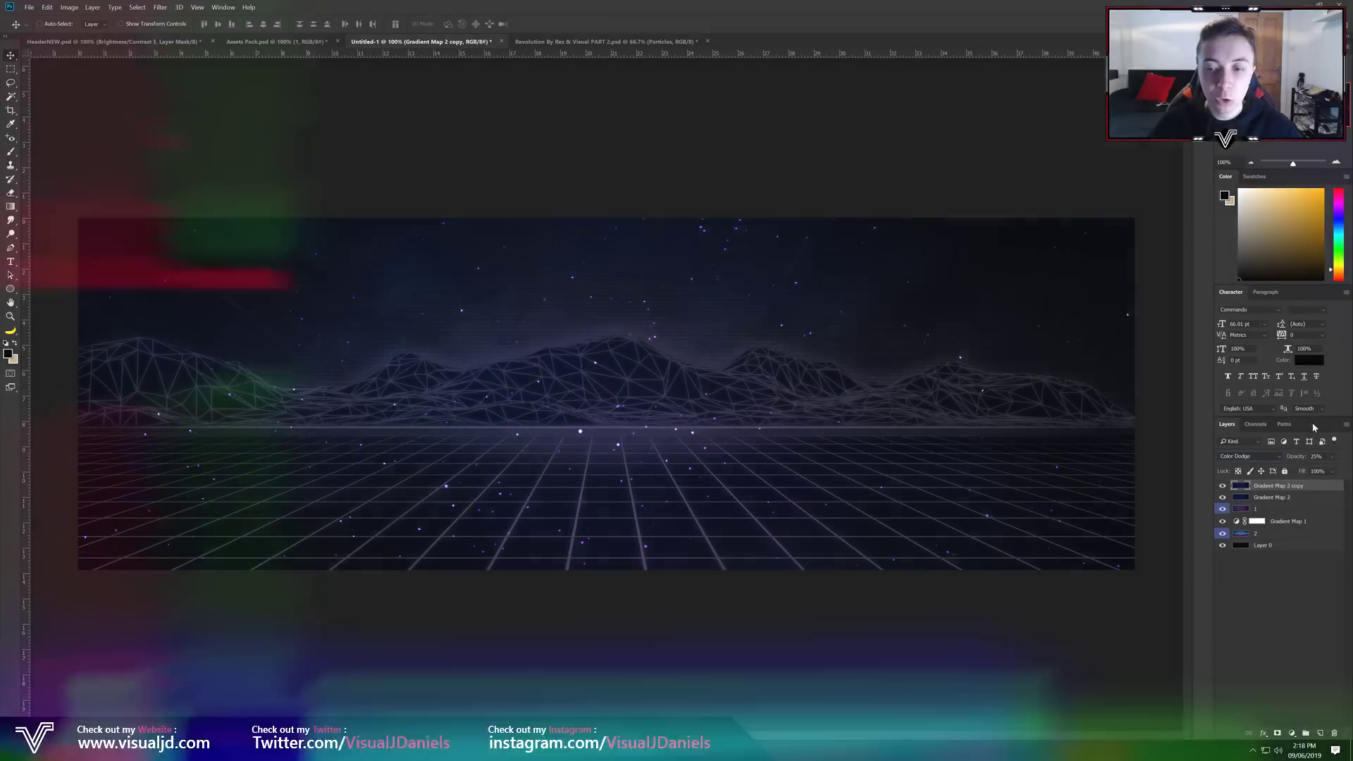
{"action": "left_click", "coordinate": [1332, 456]}
{"action": "left_click_drag", "start_coordinate": [1307, 469], "coordinate": [1345, 470]}
{"action": "left_click", "coordinate": [1223, 487]}
{"action": "left_click", "coordinate": [1224, 487]}
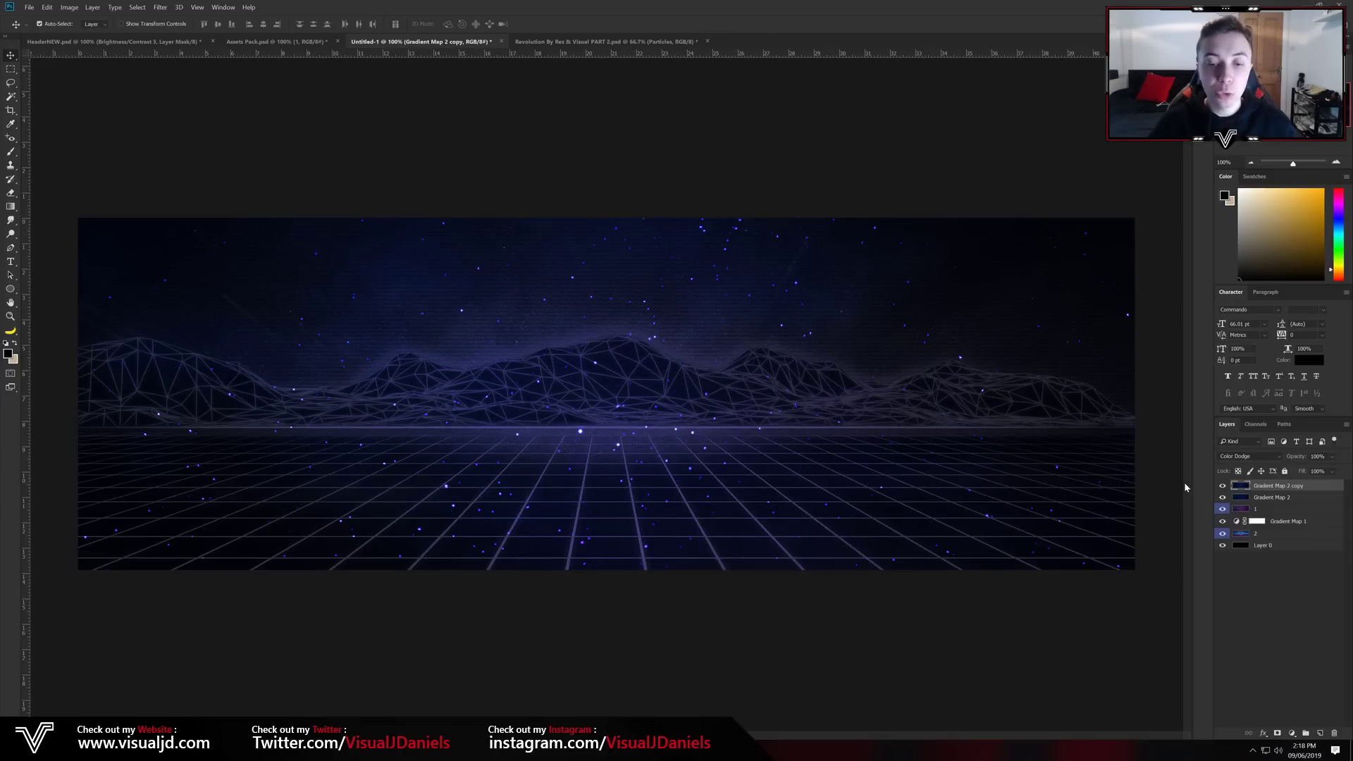
Duplicate the blue Color Dodge star layer and compare the image with the new copy hidden and shown.
{"action": "key", "text": "ctrl+j"}
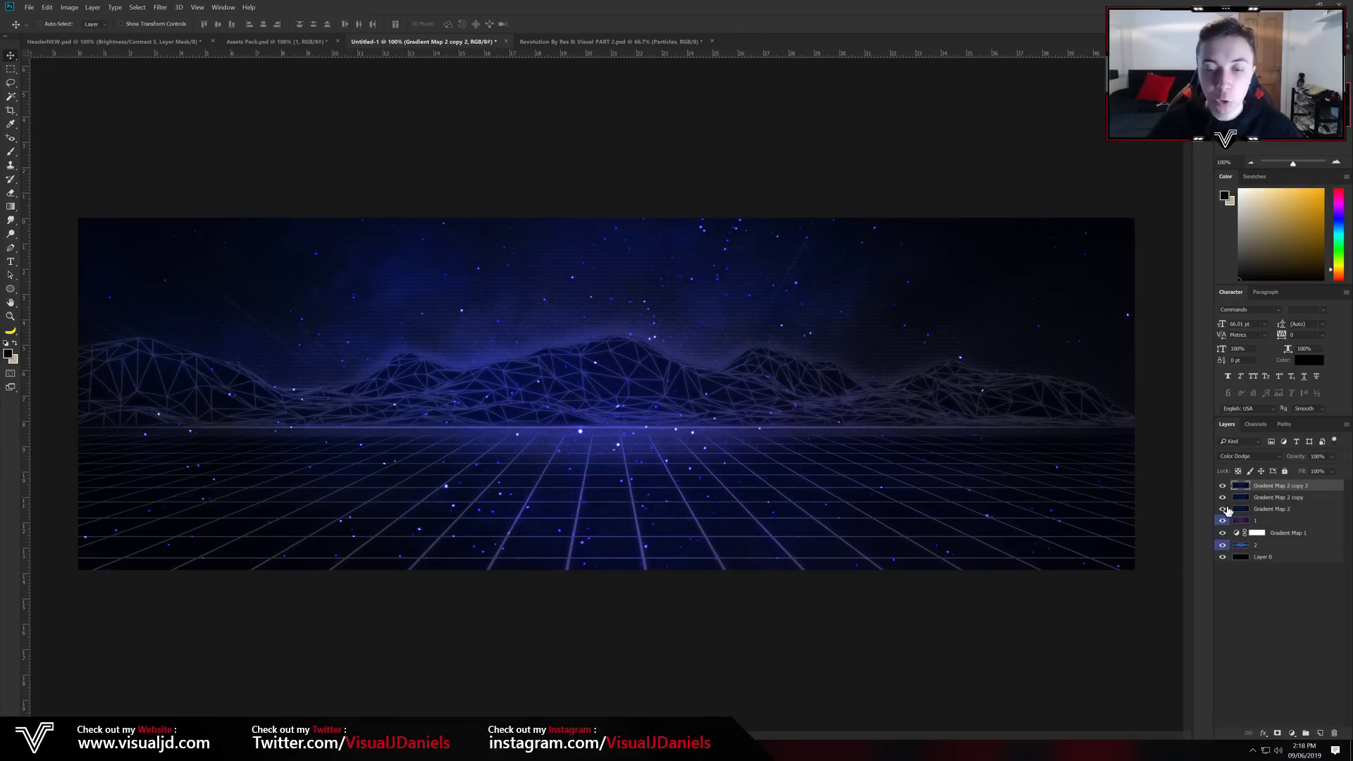
{"action": "left_click", "coordinate": [1222, 487]}
{"action": "left_click", "coordinate": [1222, 488]}
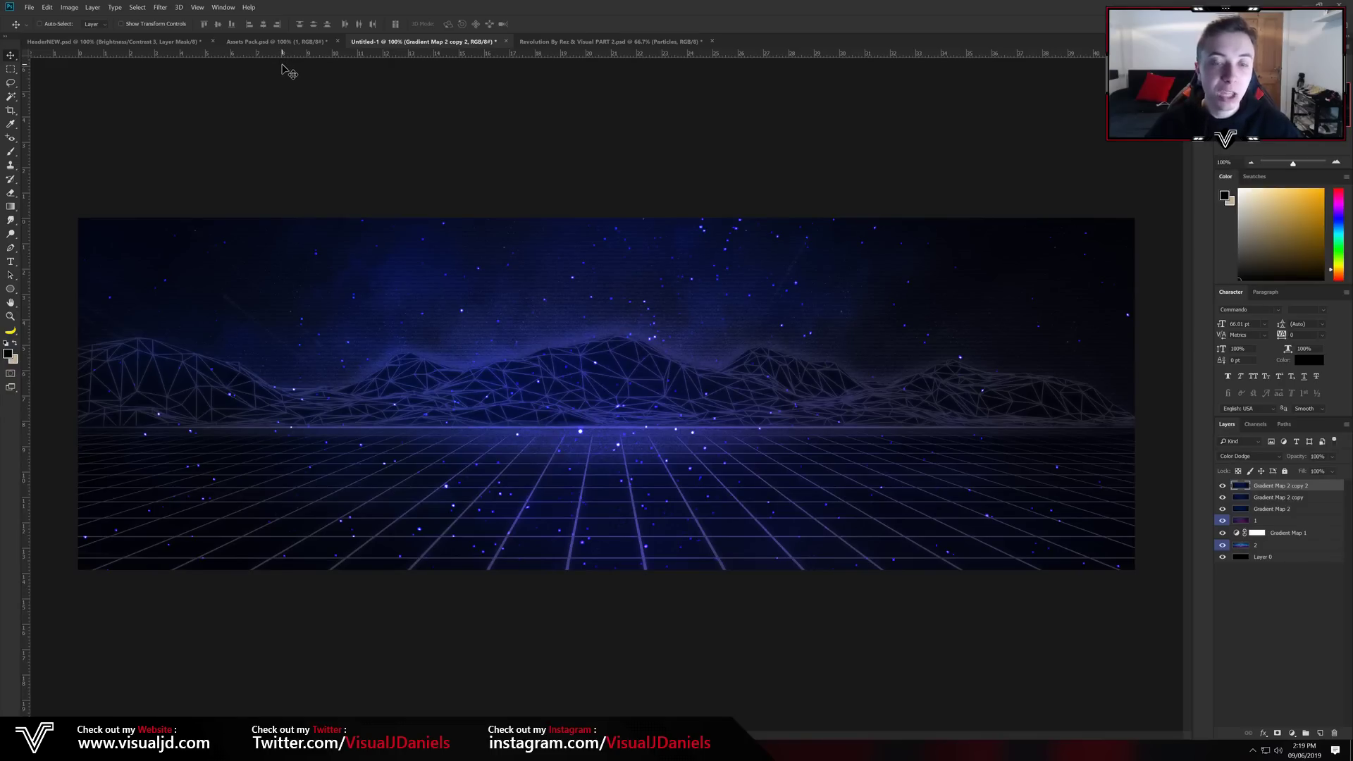
{"action": "key", "text": "ctrl+semicolon"}
{"action": "key", "text": "ctrl+semicolon"}
{"action": "key", "text": "ctrl+semicolon"}
{"action": "key", "text": "ctrl+semicolon"}
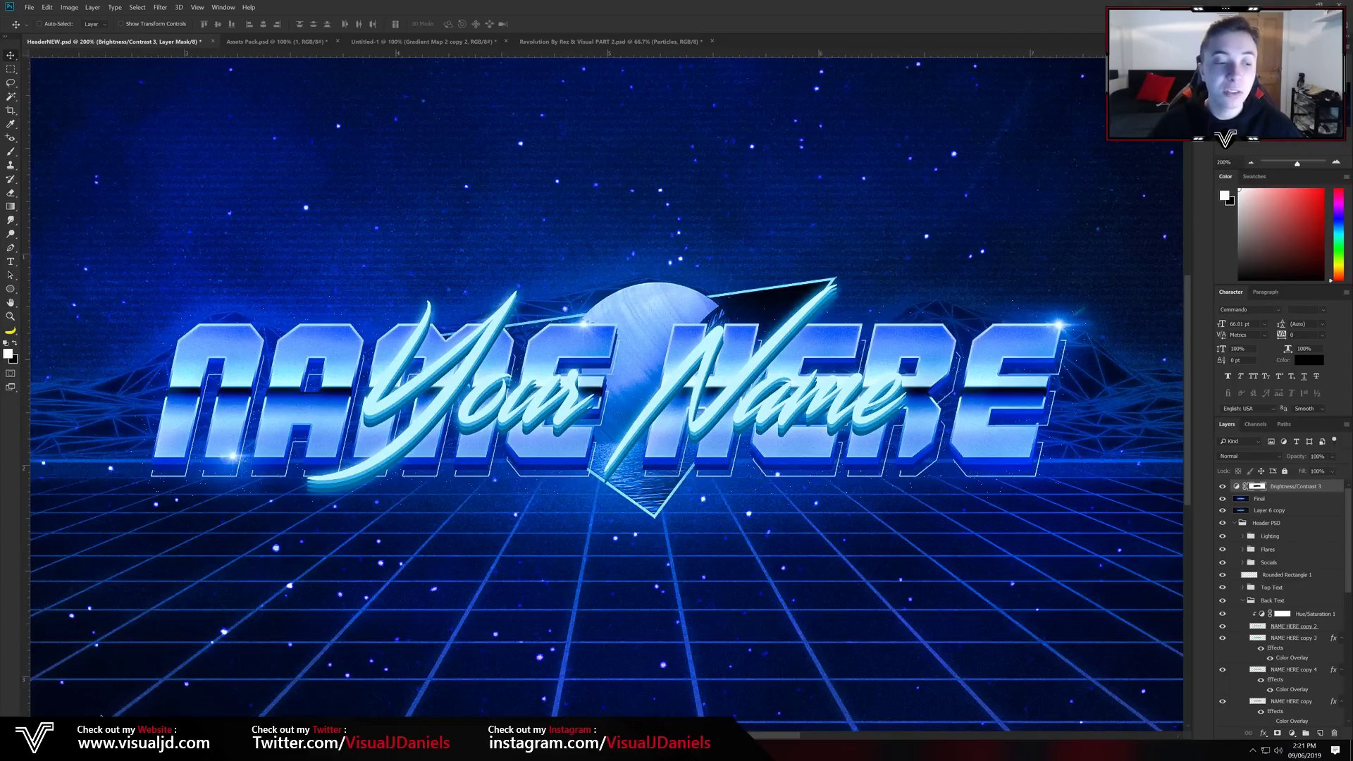
Switch to File Explorer and go up to the 80s Retro Assets Pack folder to view its contents.
{"action": "mouse_move", "coordinate": [98, 750]}
{"action": "left_click", "coordinate": [83, 694]}
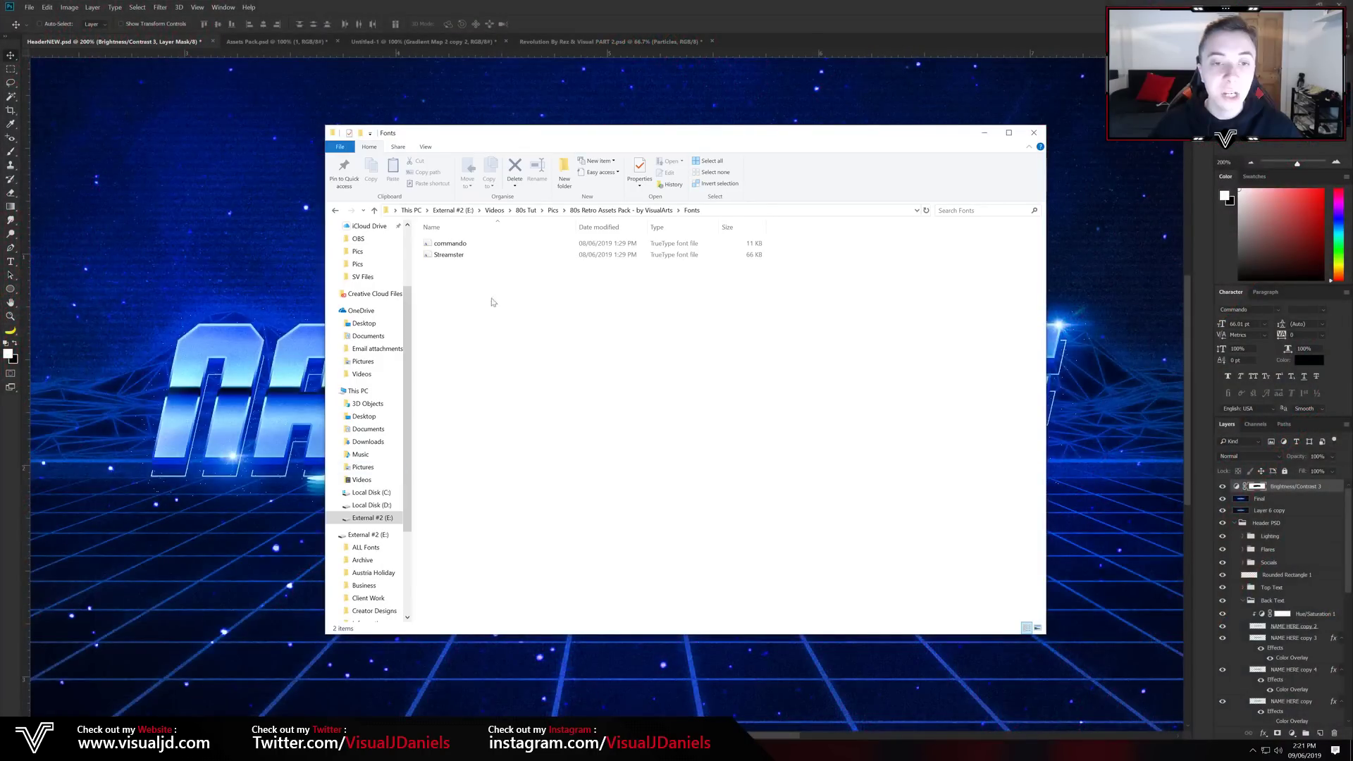
{"action": "left_click", "coordinate": [336, 212]}
{"action": "left_click_drag", "start_coordinate": [533, 315], "coordinate": [437, 224]}
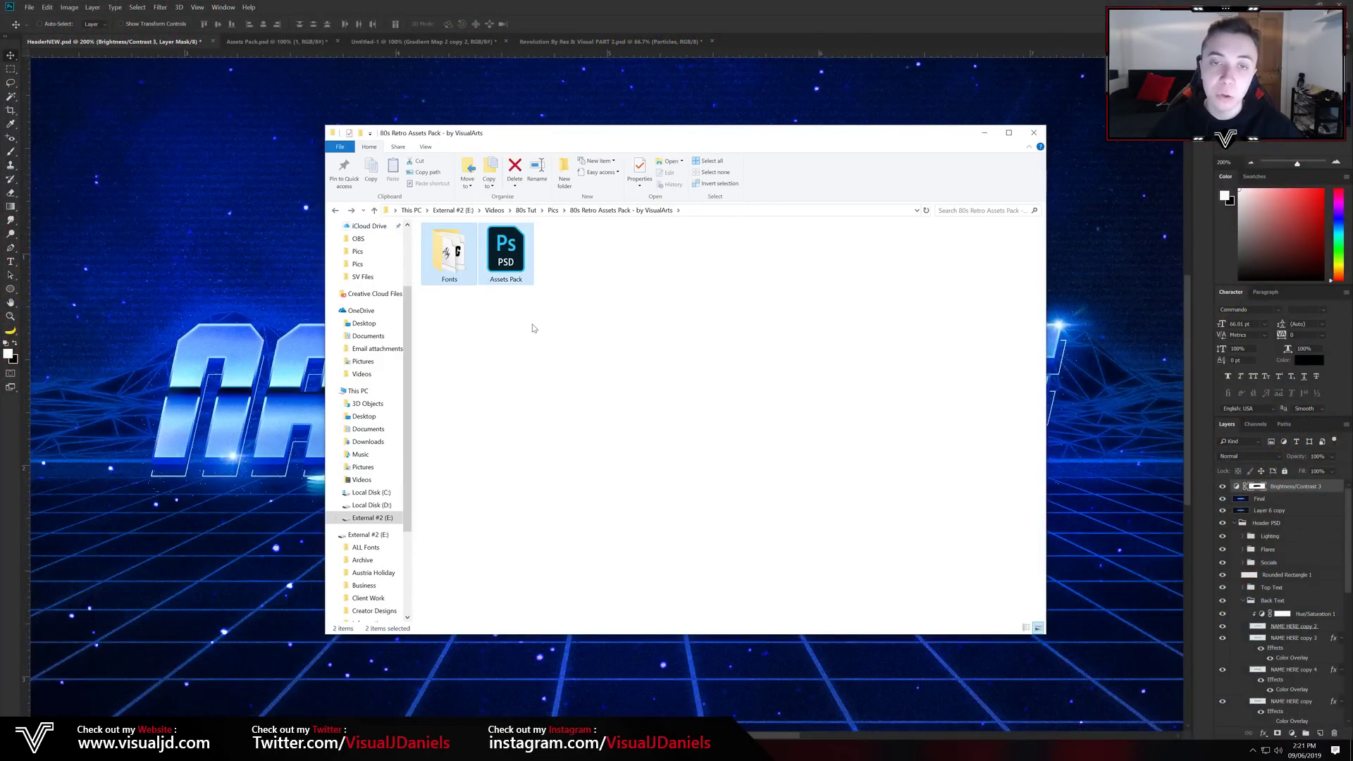
Open the pack's Fonts folder, select the commando and Streamster font files, and view the available file actions.
{"action": "double_click", "coordinate": [451, 264]}
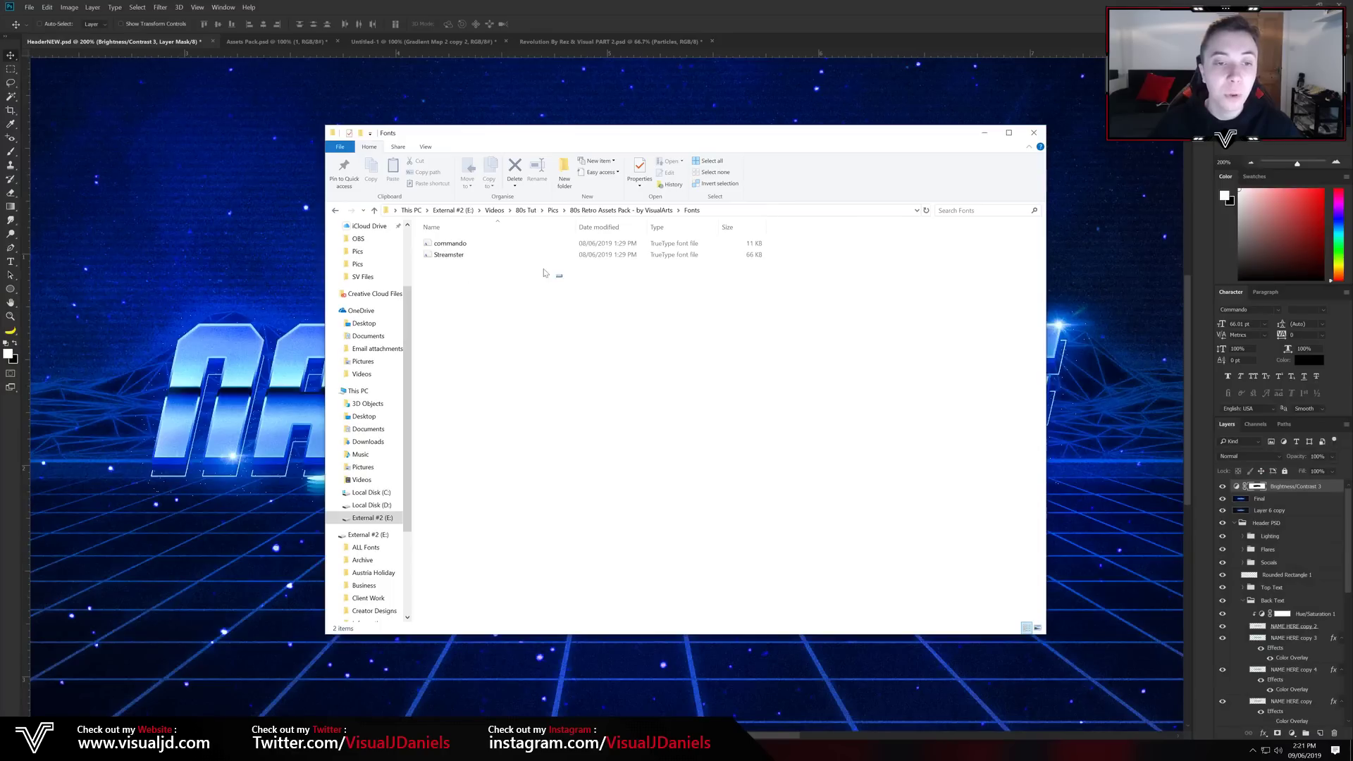
{"action": "left_click", "coordinate": [457, 253]}
{"action": "left_click_drag", "start_coordinate": [528, 303], "coordinate": [435, 240]}
{"action": "right_click", "coordinate": [499, 241]}
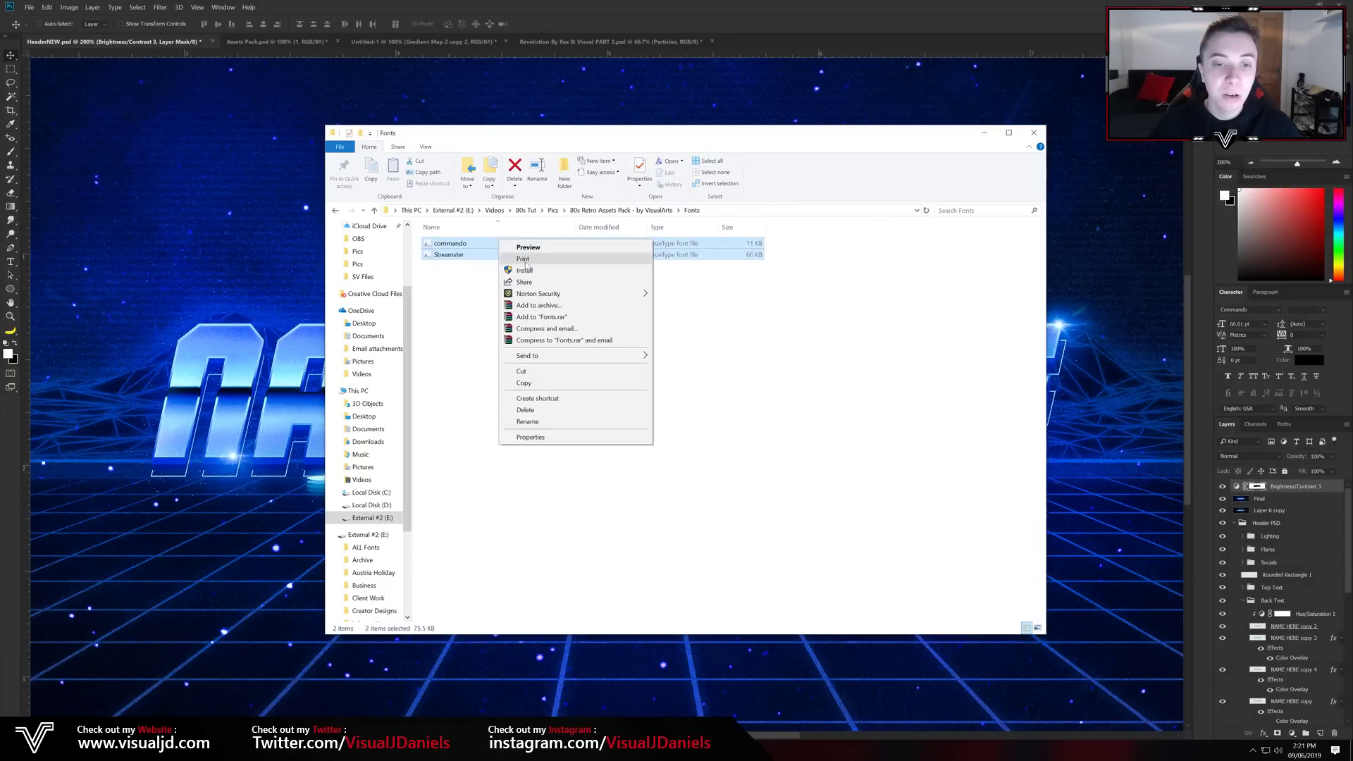
{"action": "left_click", "coordinate": [453, 304]}
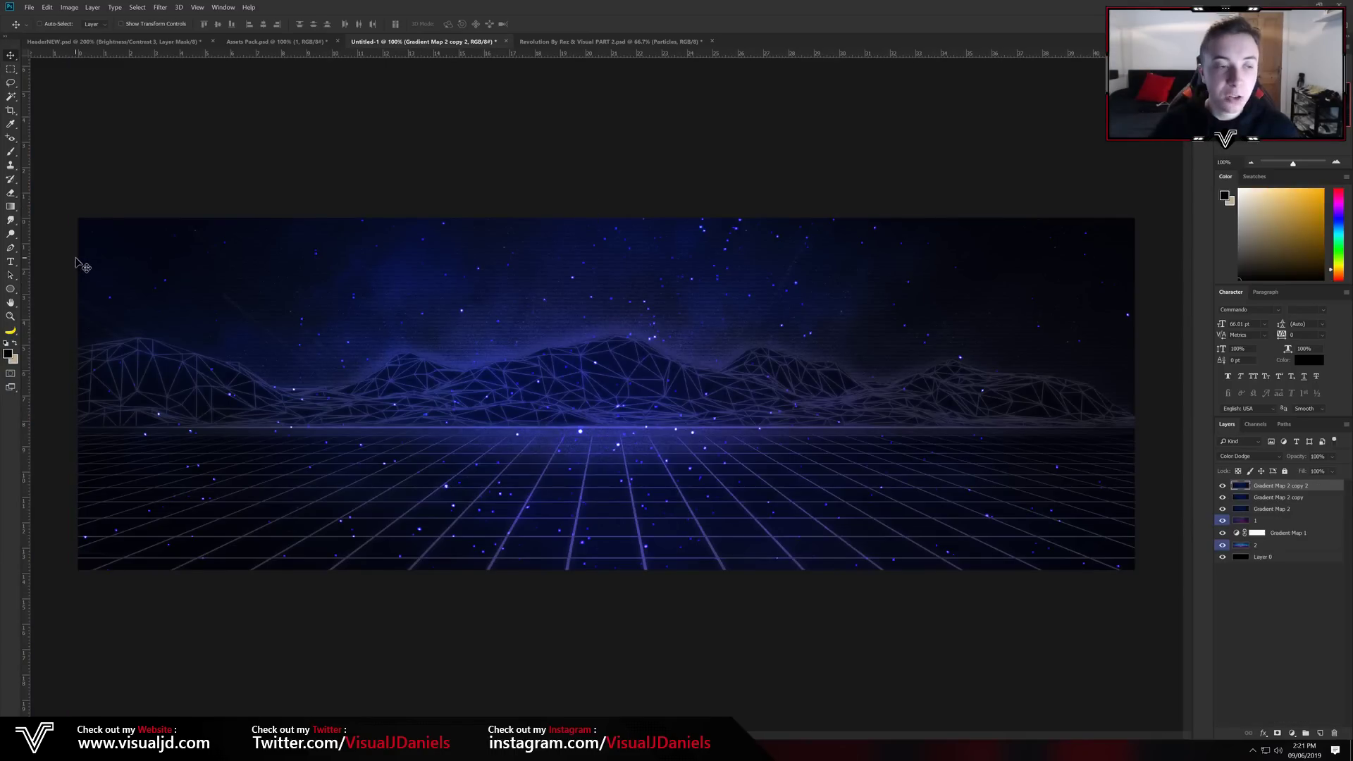
Add white "NAME HERE" text in the middle of the header in the Commando font at 206.01 pt.
{"action": "left_click", "coordinate": [11, 262]}
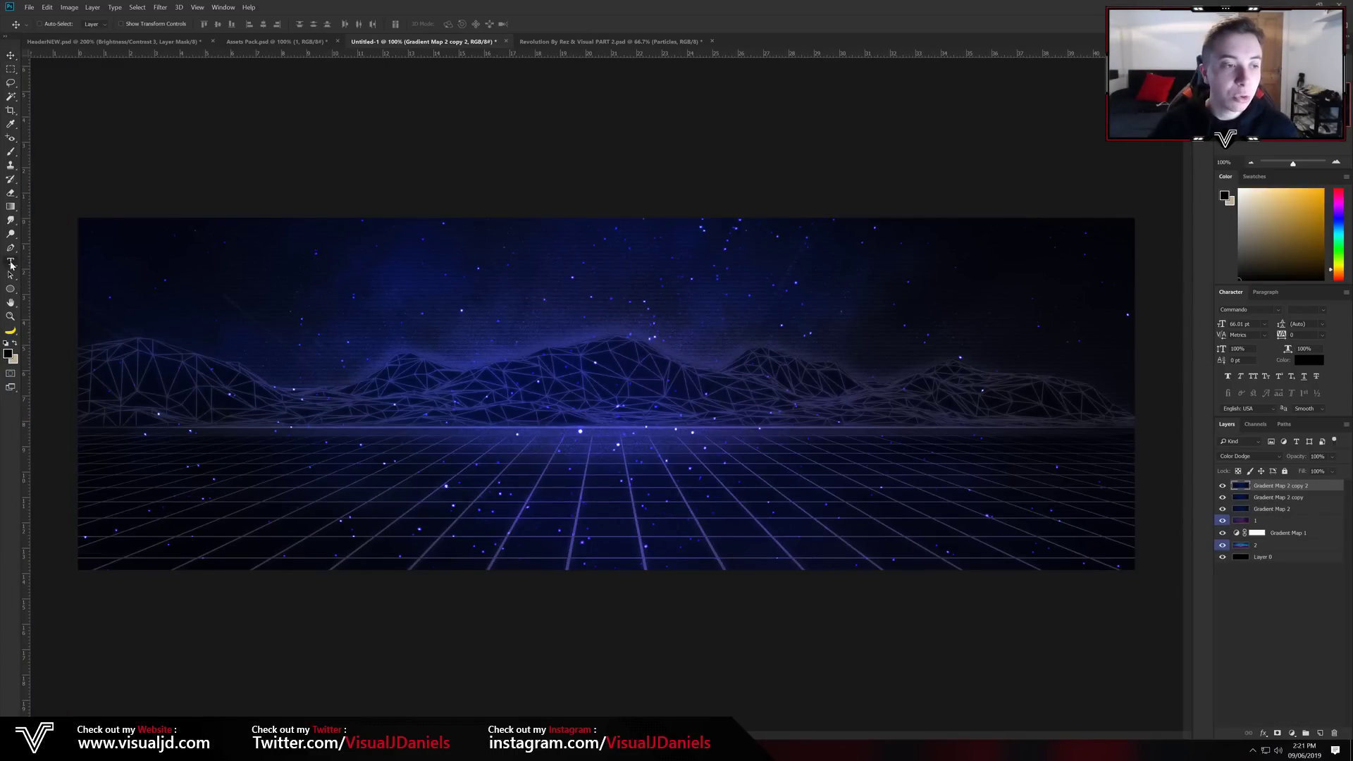
{"action": "left_click", "coordinate": [522, 386]}
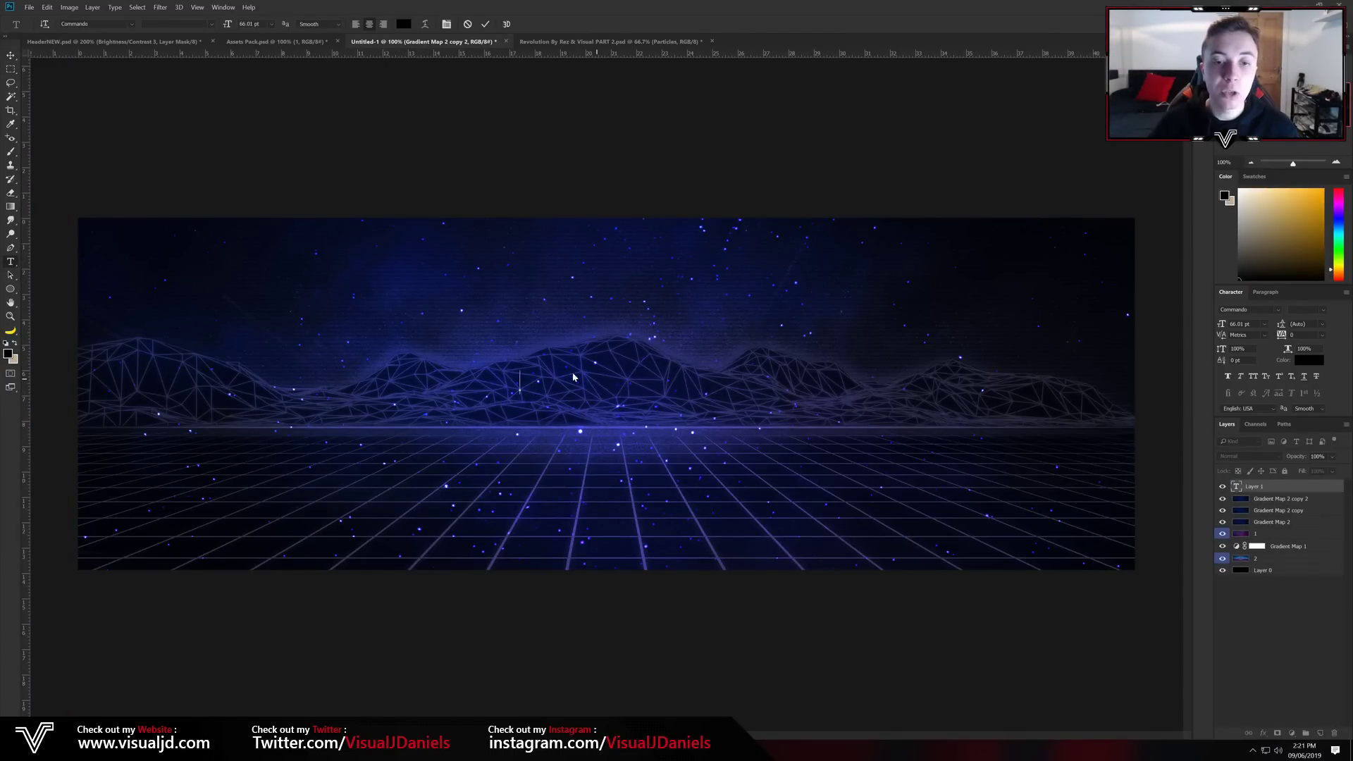
{"action": "type", "text": "NAME"}
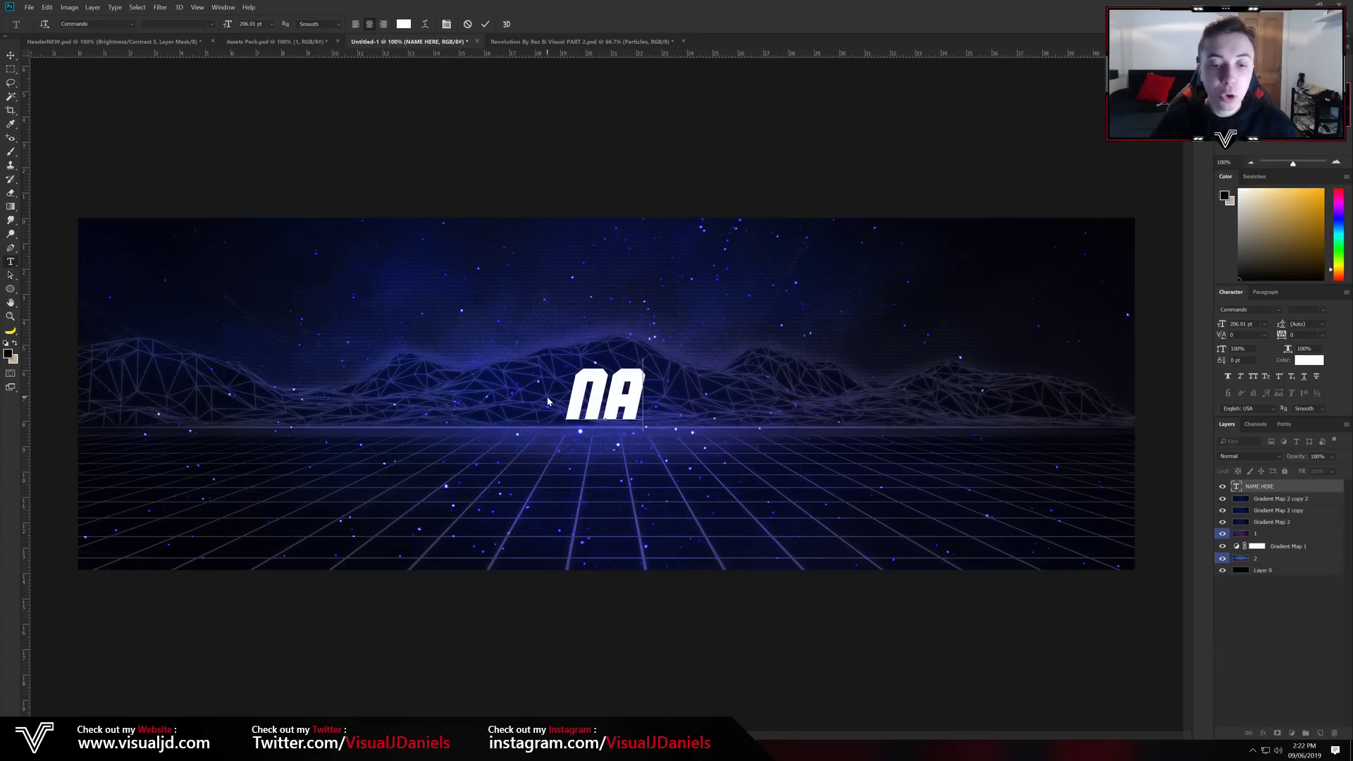
{"action": "type", "text": " HERE"}
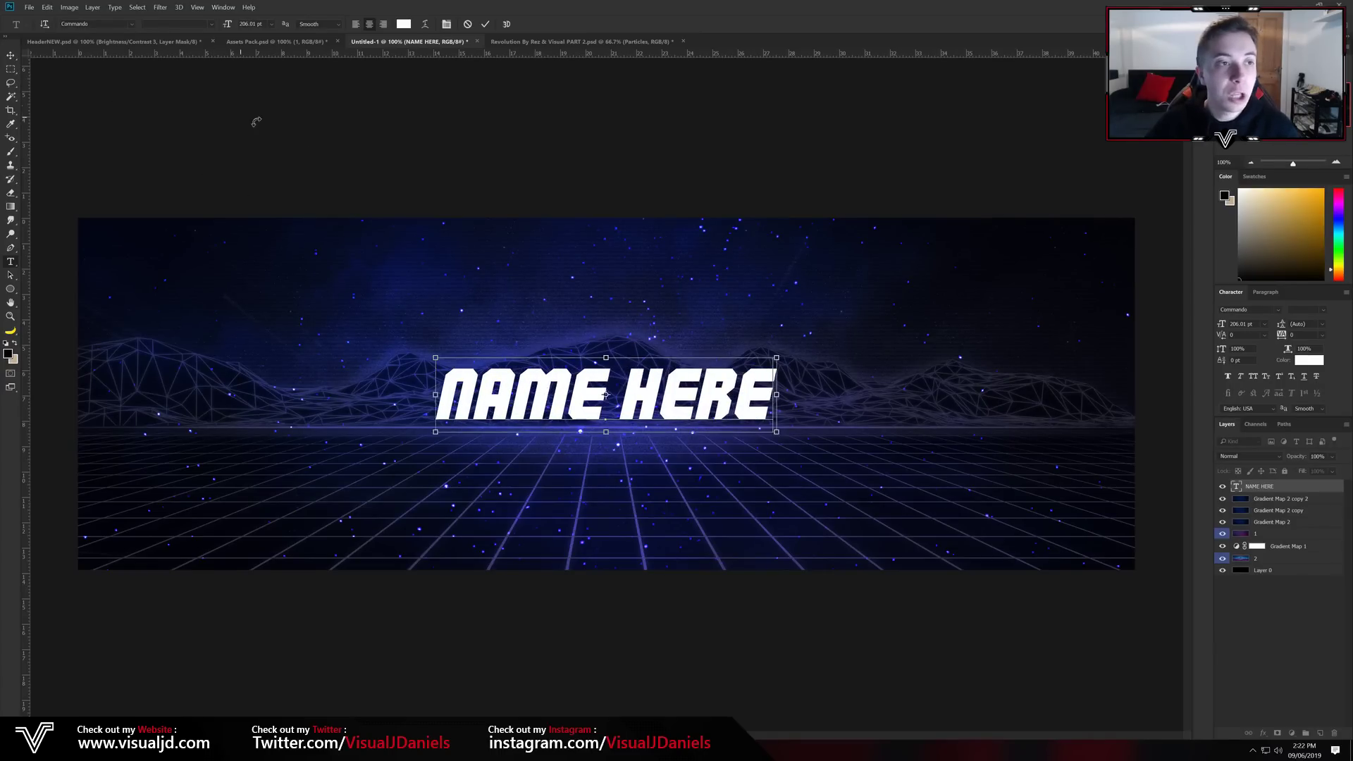
{"action": "key", "text": "ctrl+a"}
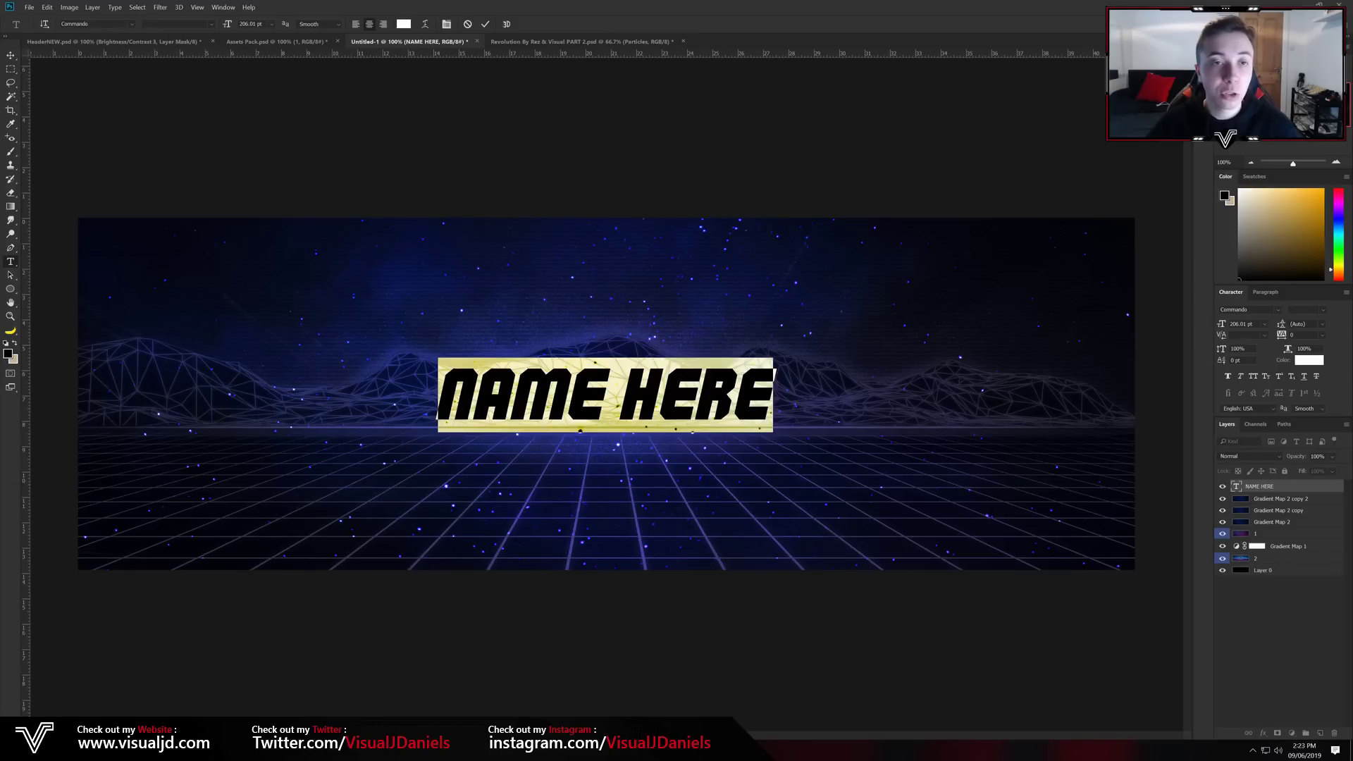
{"action": "left_click", "coordinate": [74, 23]}
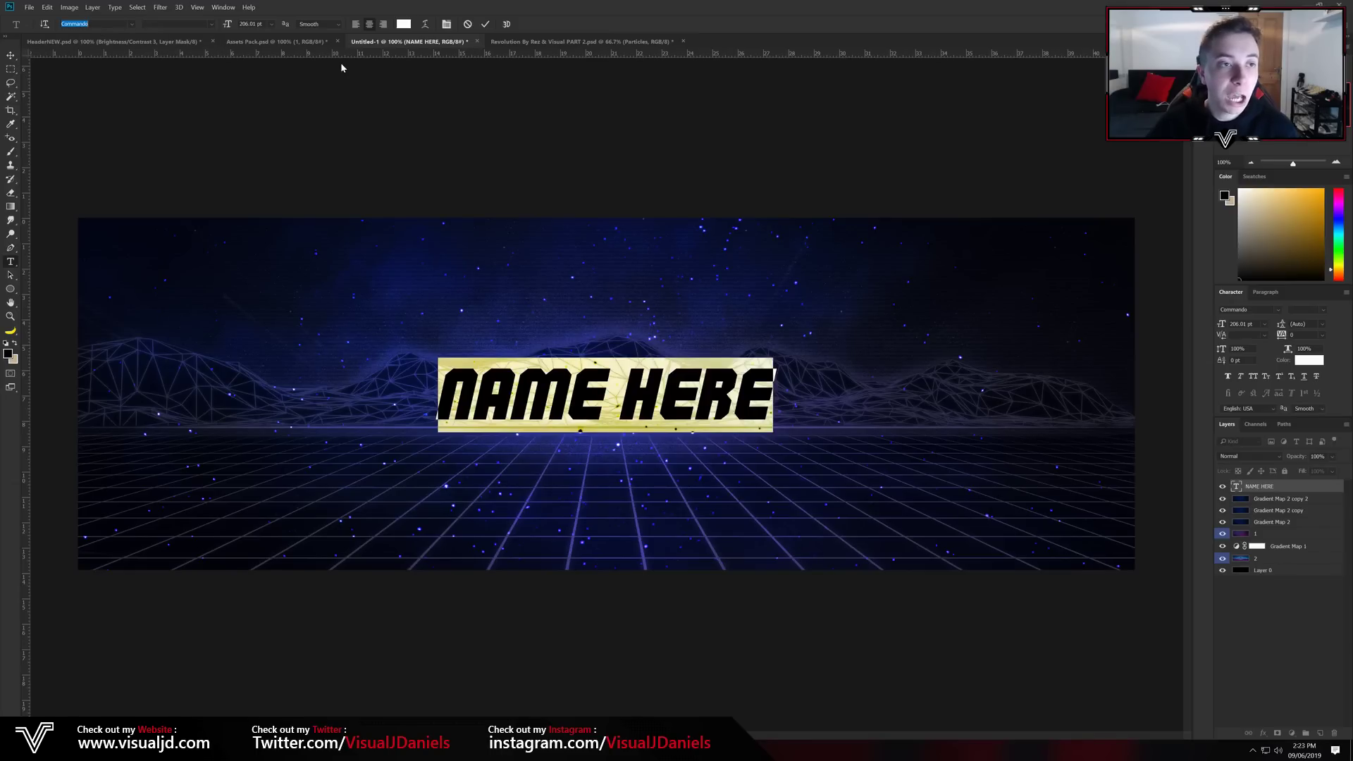
Center the NAME HERE text on the canvas at 1500 px, 500 px and enlarge it proportionally to 250.41 pt.
{"action": "left_click", "coordinate": [11, 56]}
{"action": "key", "text": "ctrl+t"}
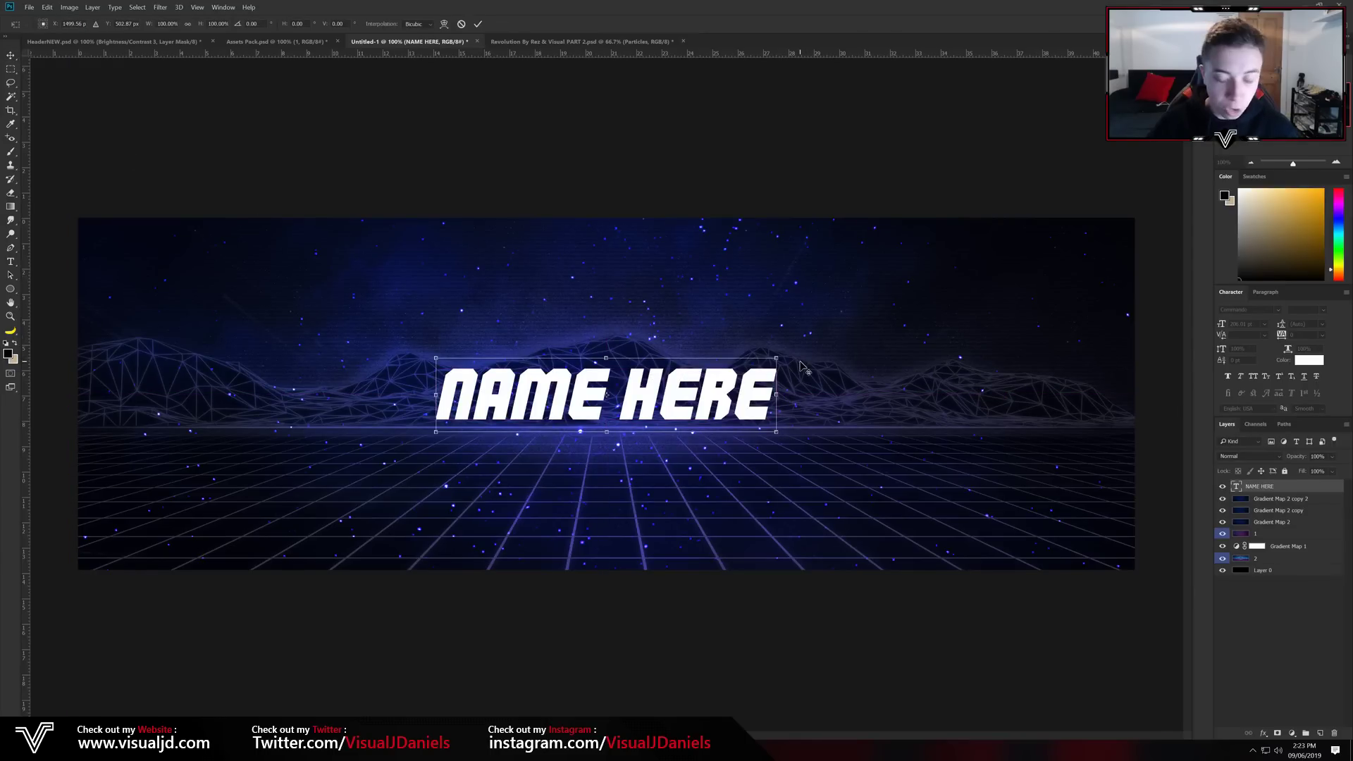
{"action": "left_click_drag", "start_coordinate": [702, 378], "coordinate": [701, 375]}
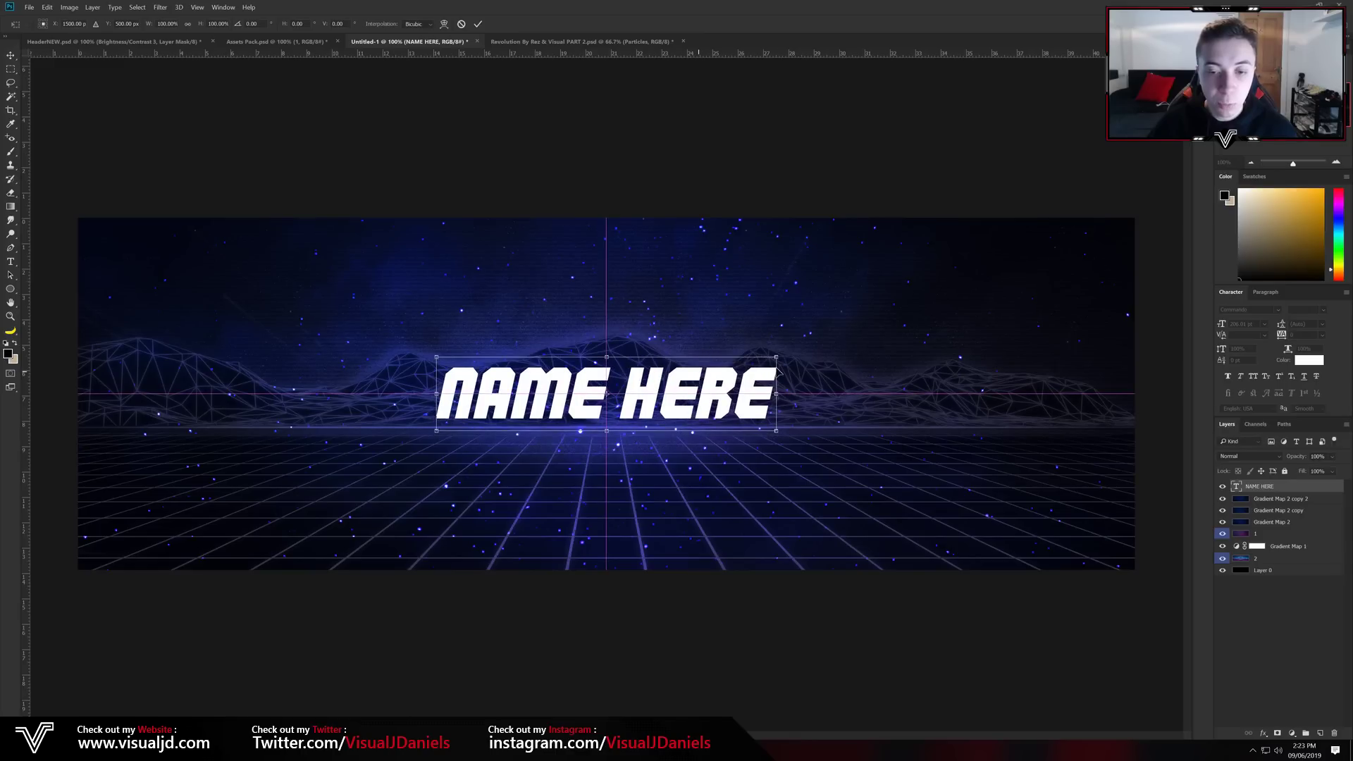
{"action": "left_click_drag", "start_coordinate": [778, 358], "coordinate": [808, 345]}
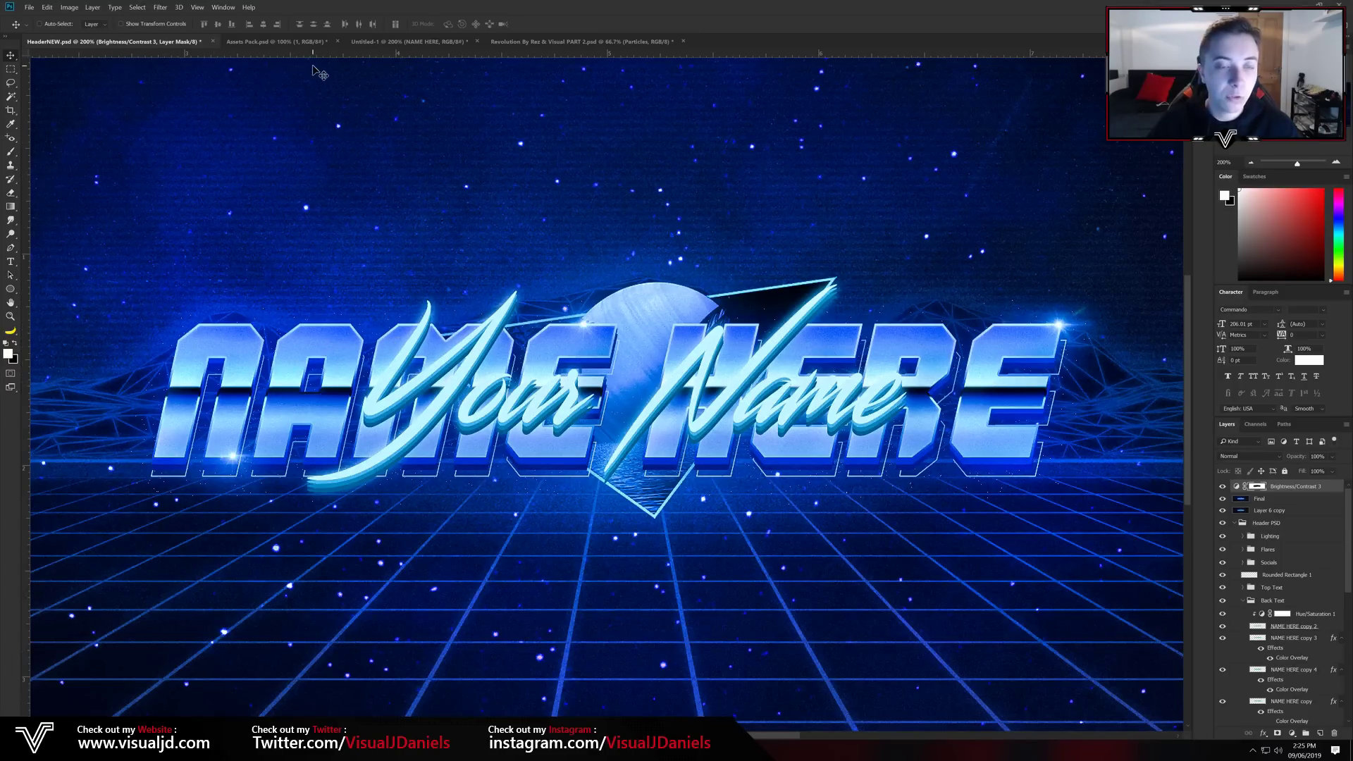
Return to the Untitled-1 header document, duplicate the NAME HERE text layer and hide the original.
{"action": "left_click", "coordinate": [407, 42]}
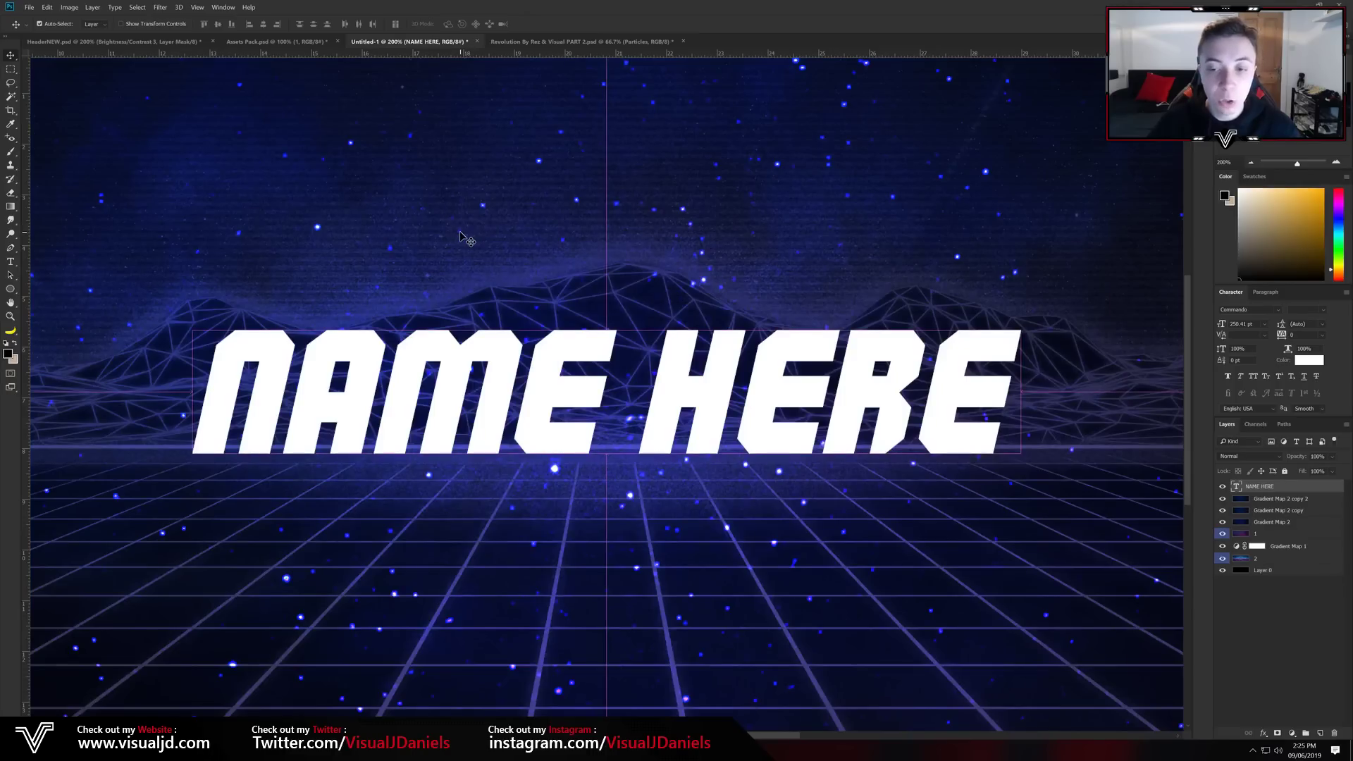
{"action": "key", "text": "ctrl+h"}
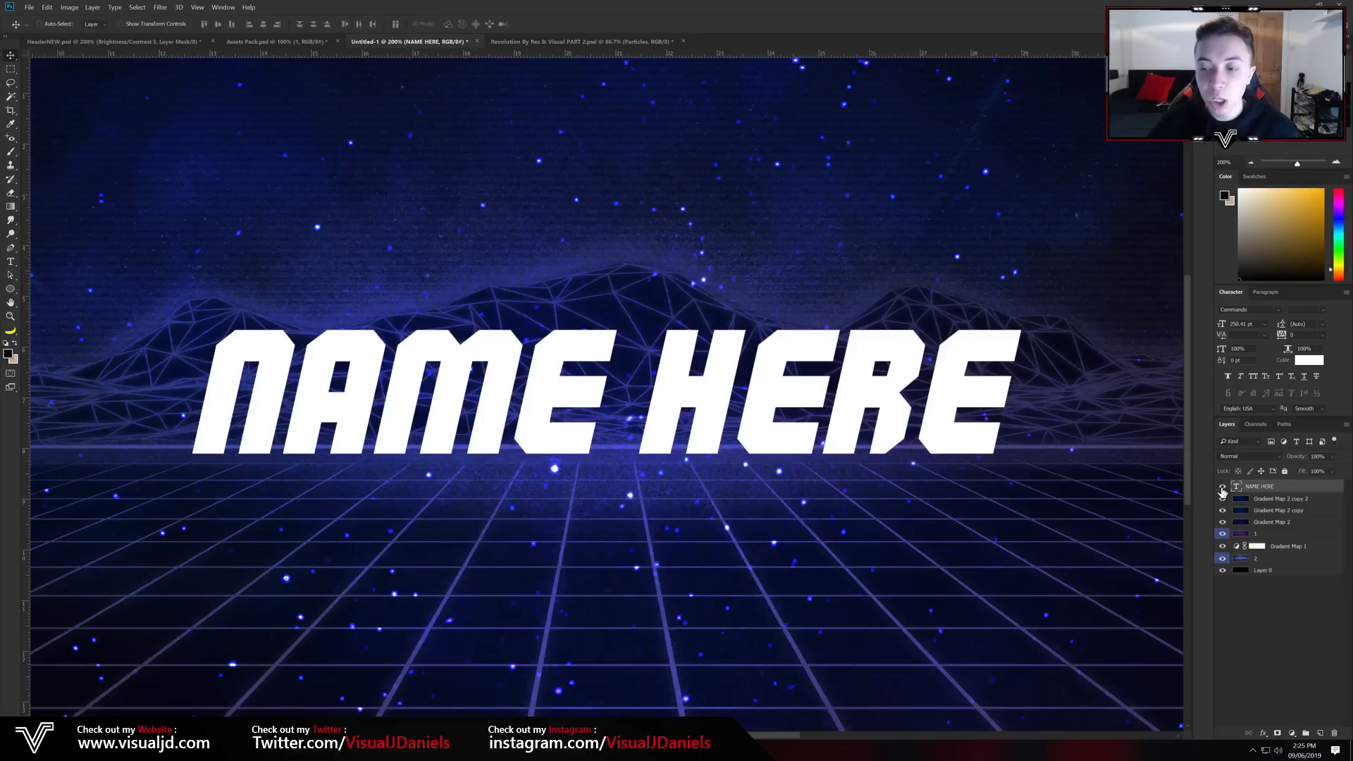
{"action": "key", "text": "ctrl+h"}
{"action": "key", "text": "ctrl+j"}
{"action": "key", "text": "ctrl+h"}
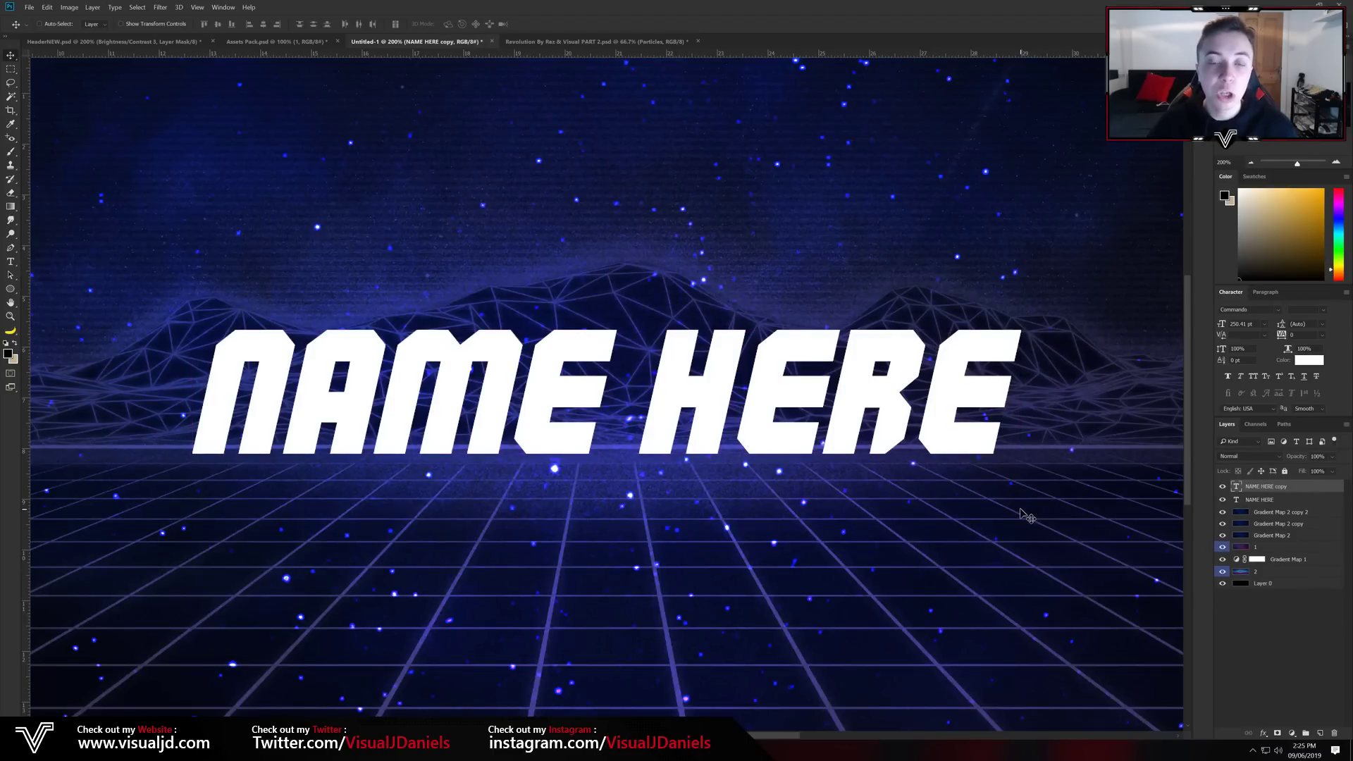
{"action": "left_click", "coordinate": [1222, 499]}
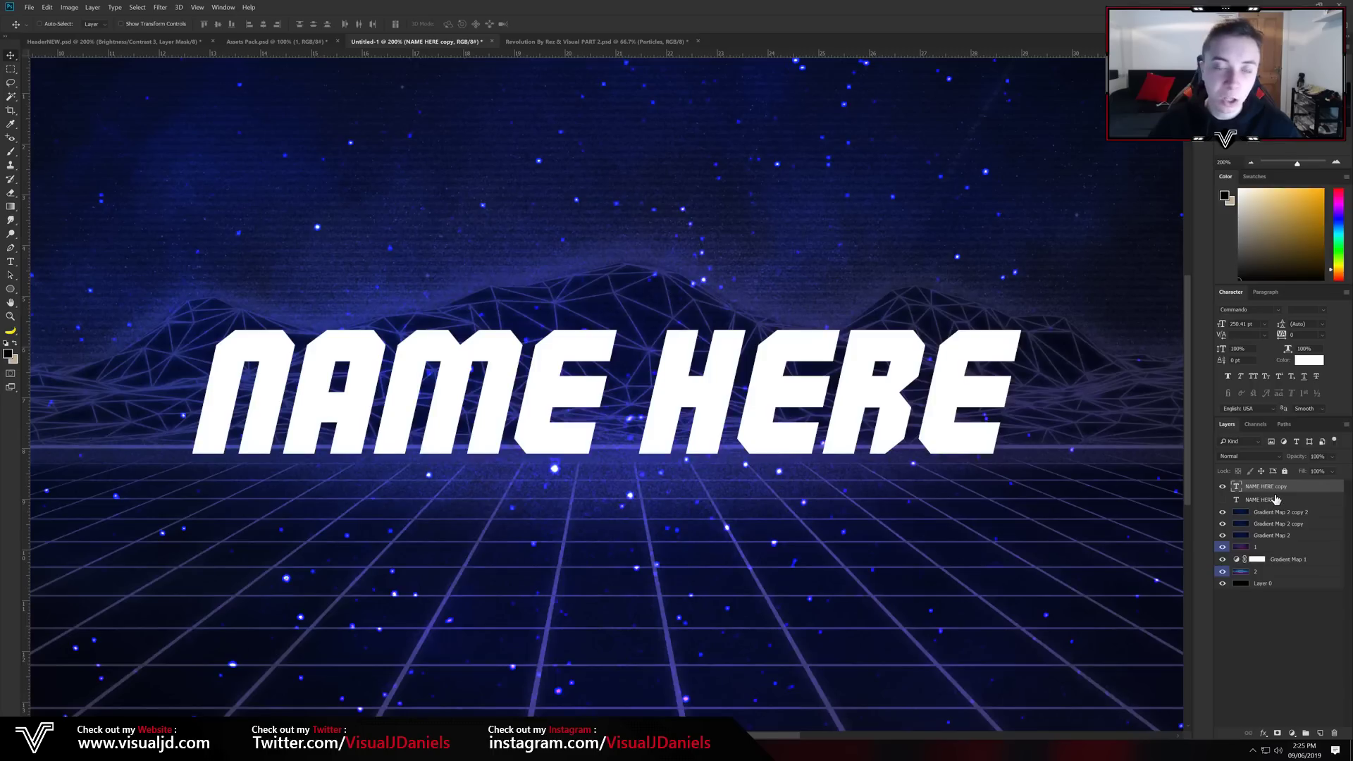
Rasterize the type of the NAME HERE copy layer.
{"action": "right_click", "coordinate": [1300, 495]}
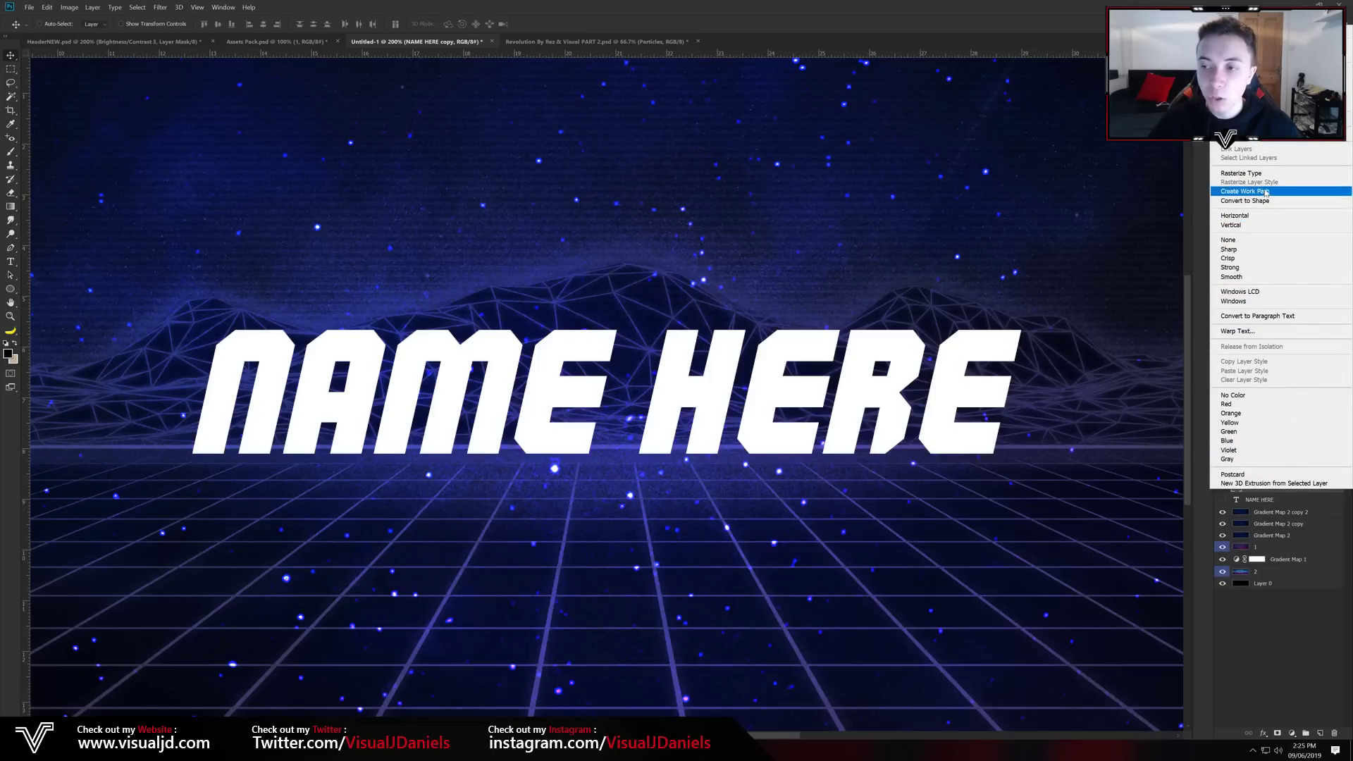
{"action": "left_click", "coordinate": [1241, 173]}
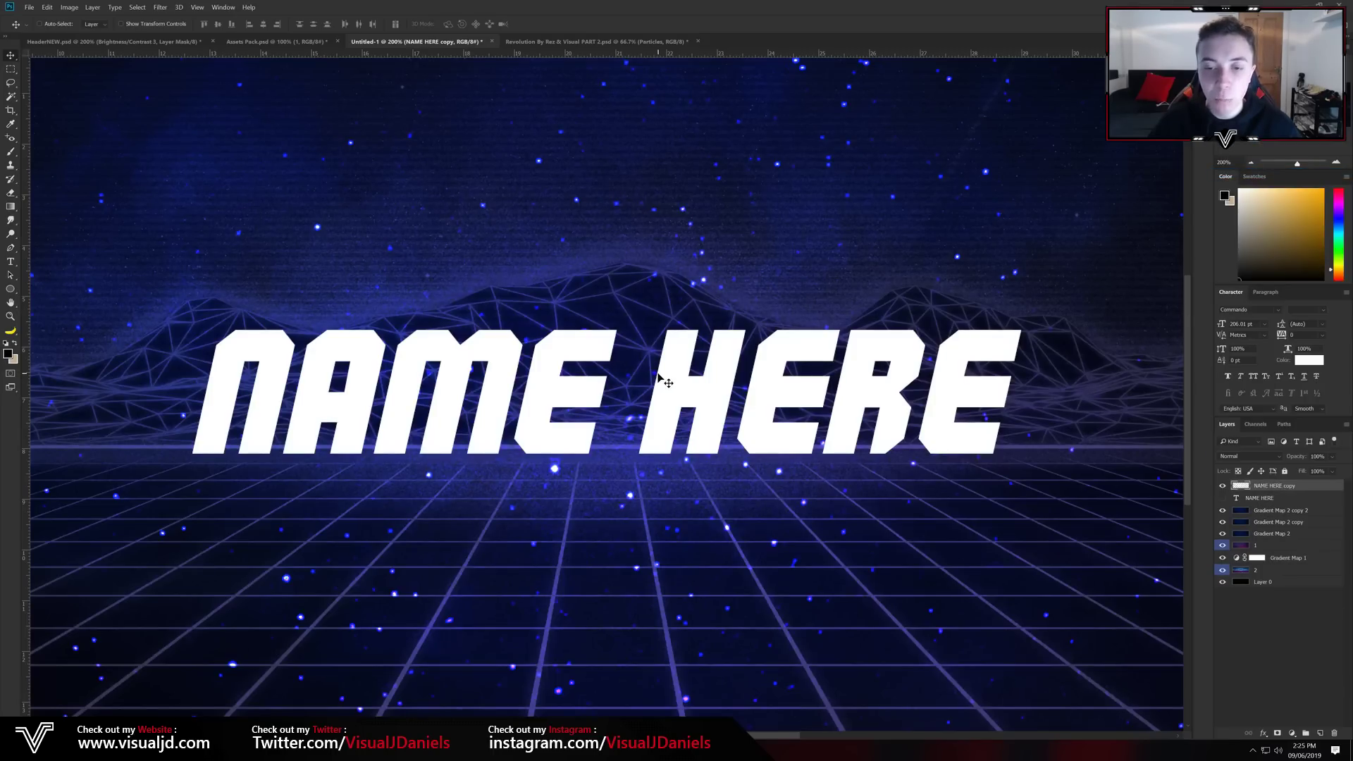
{"action": "key", "text": "ctrl+minus"}
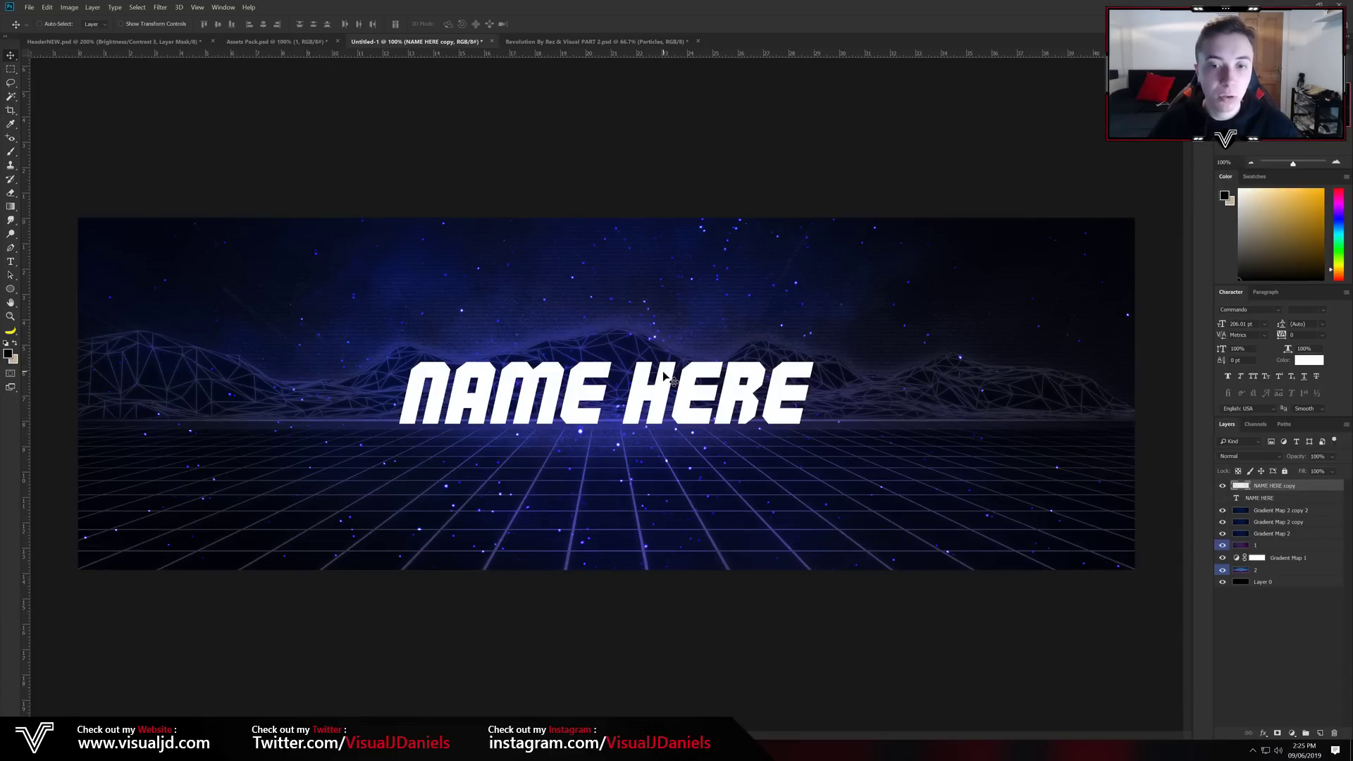
In Assets Pack.psd, hide and collapse the Background Stocks group, then show and expand the Layer Styles group.
{"action": "left_click", "coordinate": [268, 43]}
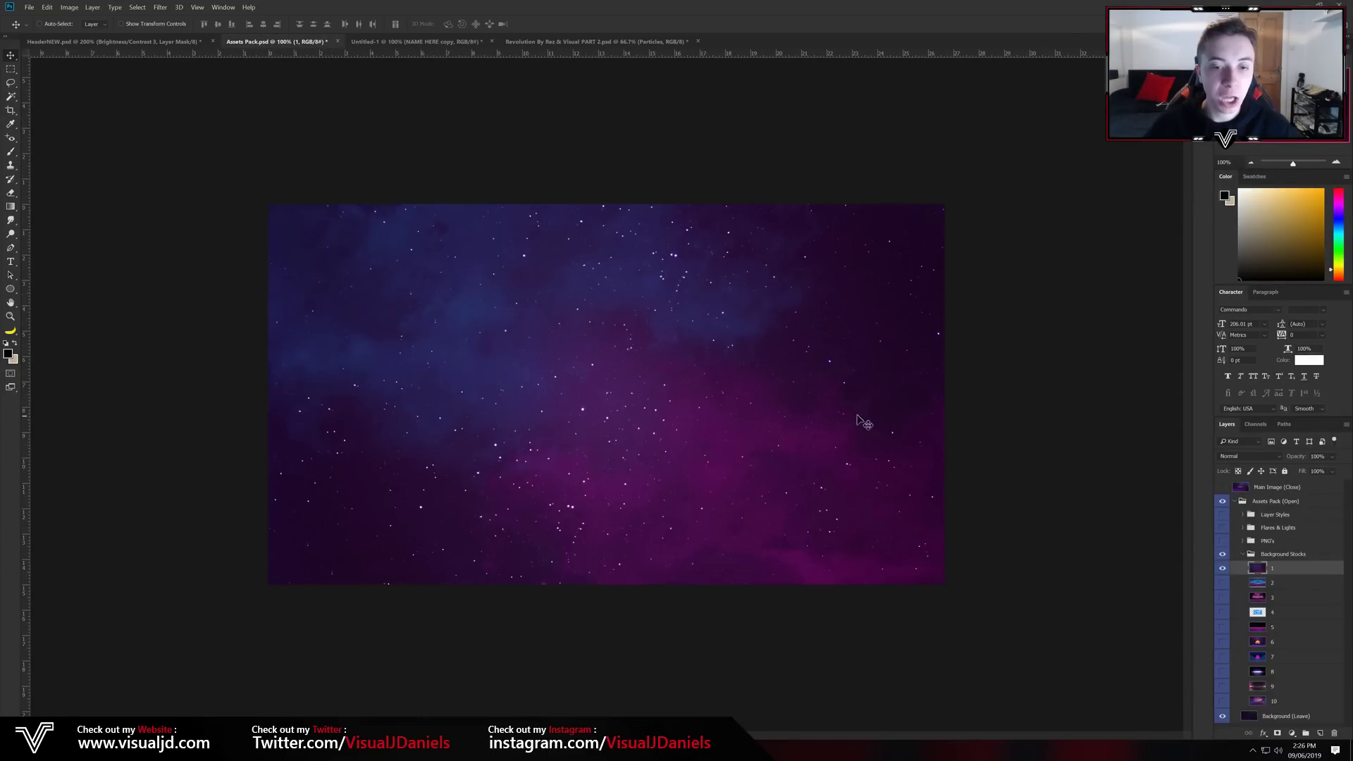
{"action": "left_click", "coordinate": [1225, 568]}
{"action": "left_click", "coordinate": [1246, 555]}
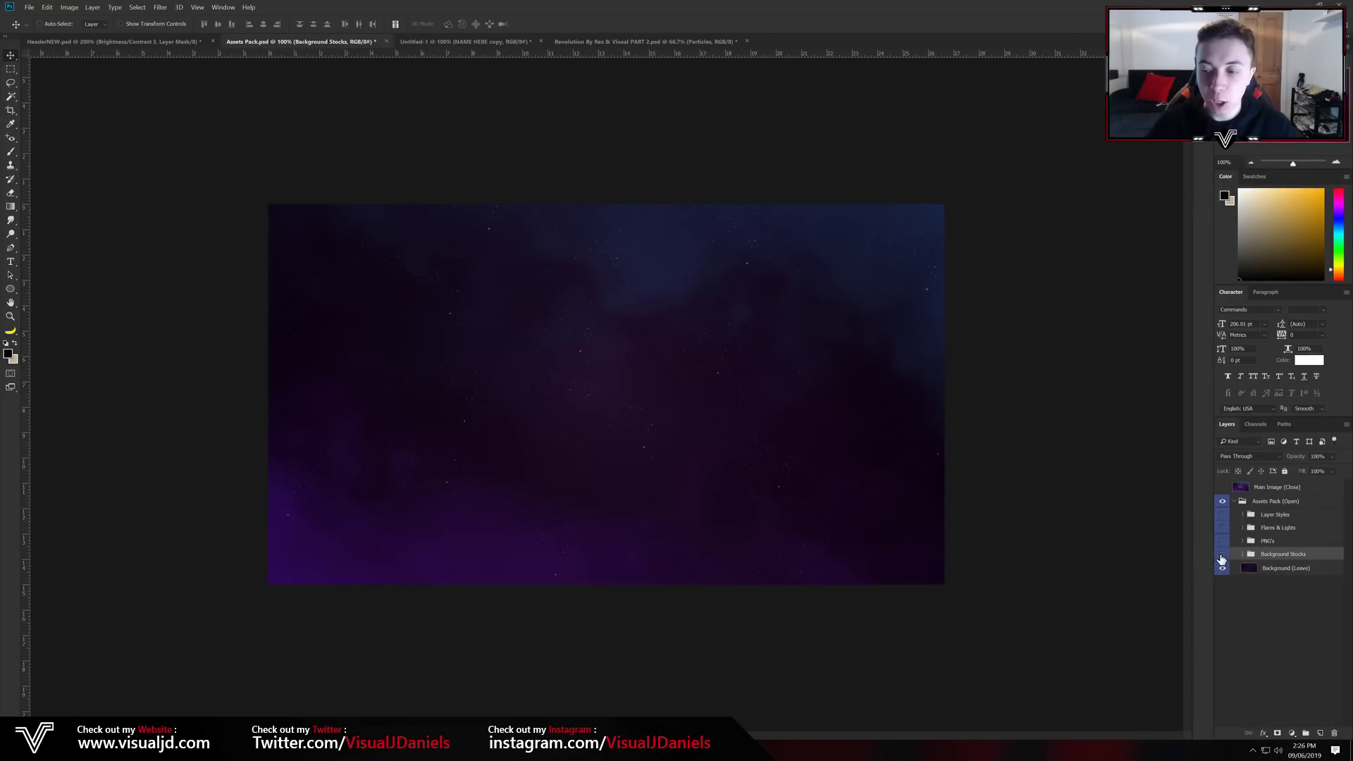
{"action": "left_click", "coordinate": [1222, 515]}
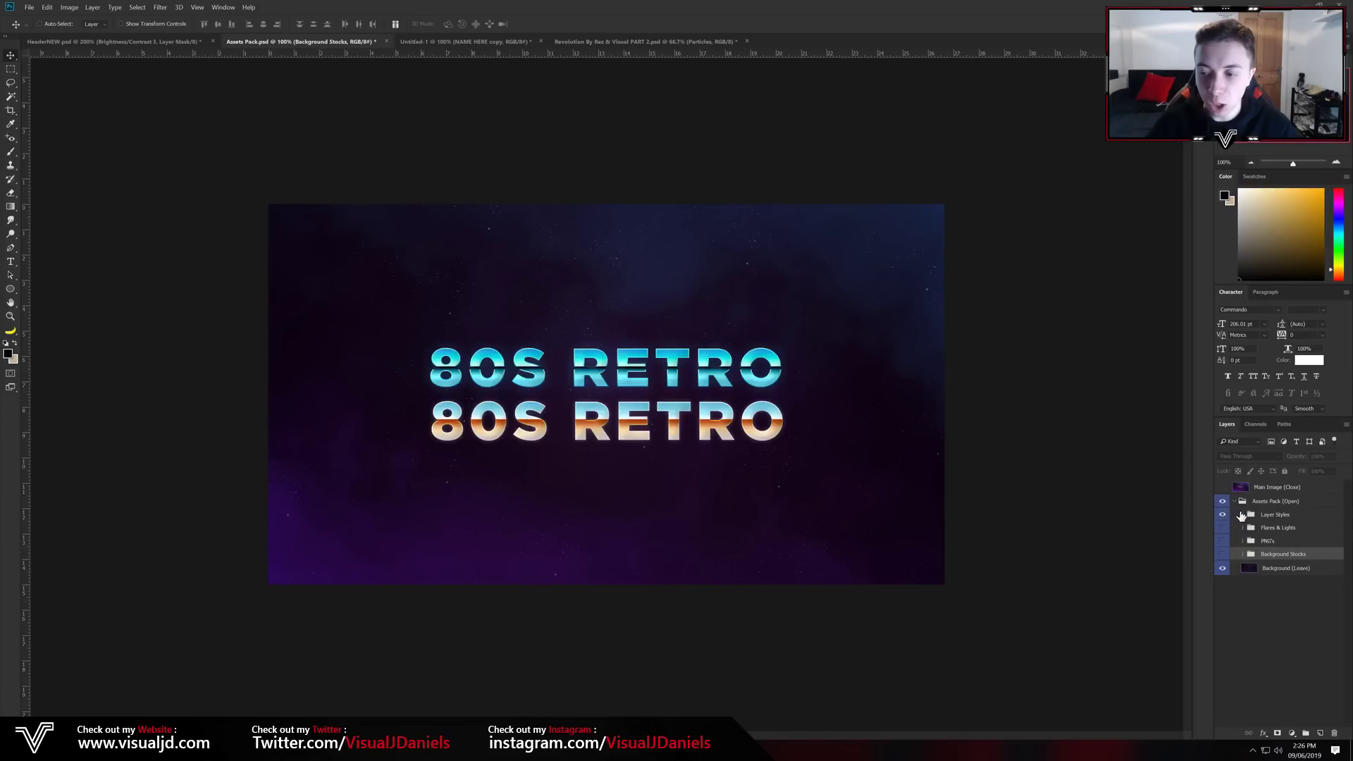
{"action": "left_click", "coordinate": [1242, 515]}
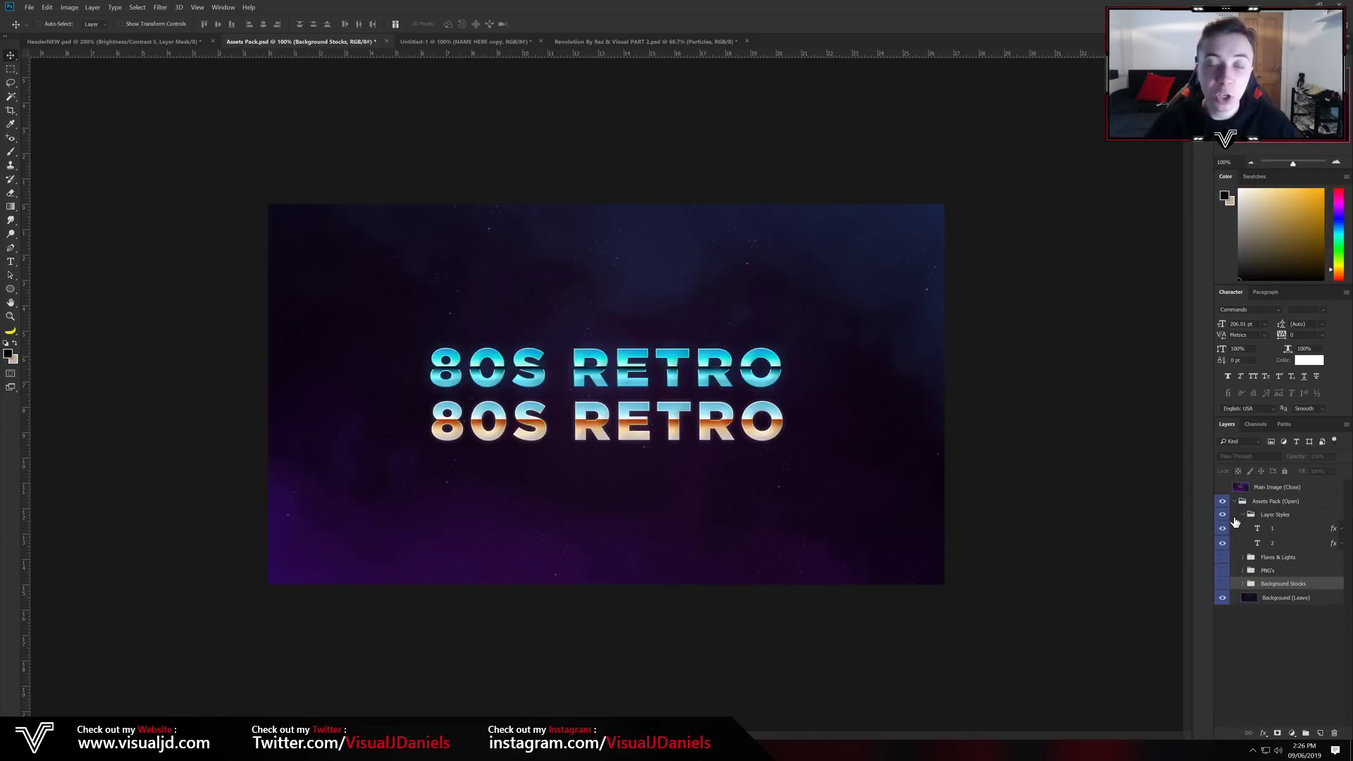
Copy the layer style of text layer 1 in the Layer Styles group and paste it onto the header's NAME HERE copy layer.
{"action": "left_click", "coordinate": [1282, 530]}
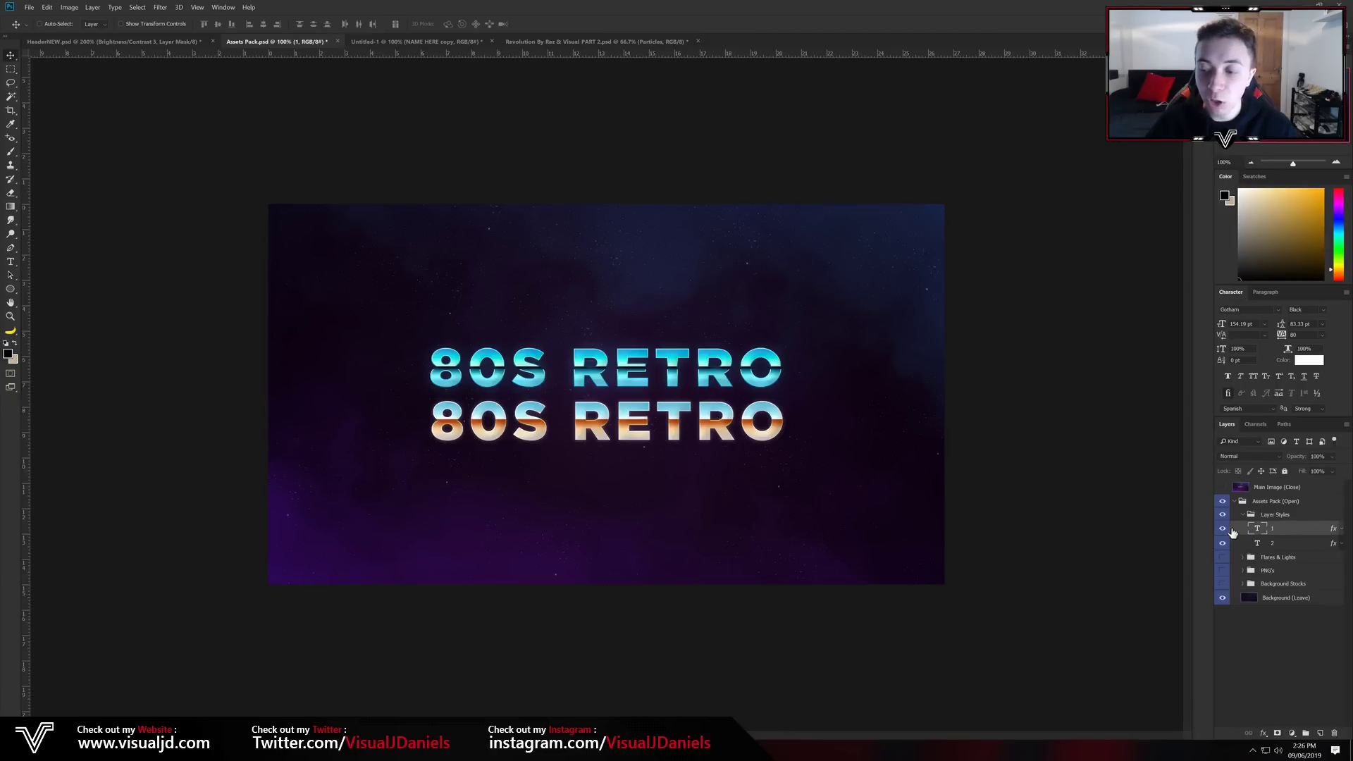
{"action": "right_click", "coordinate": [1293, 534]}
{"action": "left_click", "coordinate": [1239, 400]}
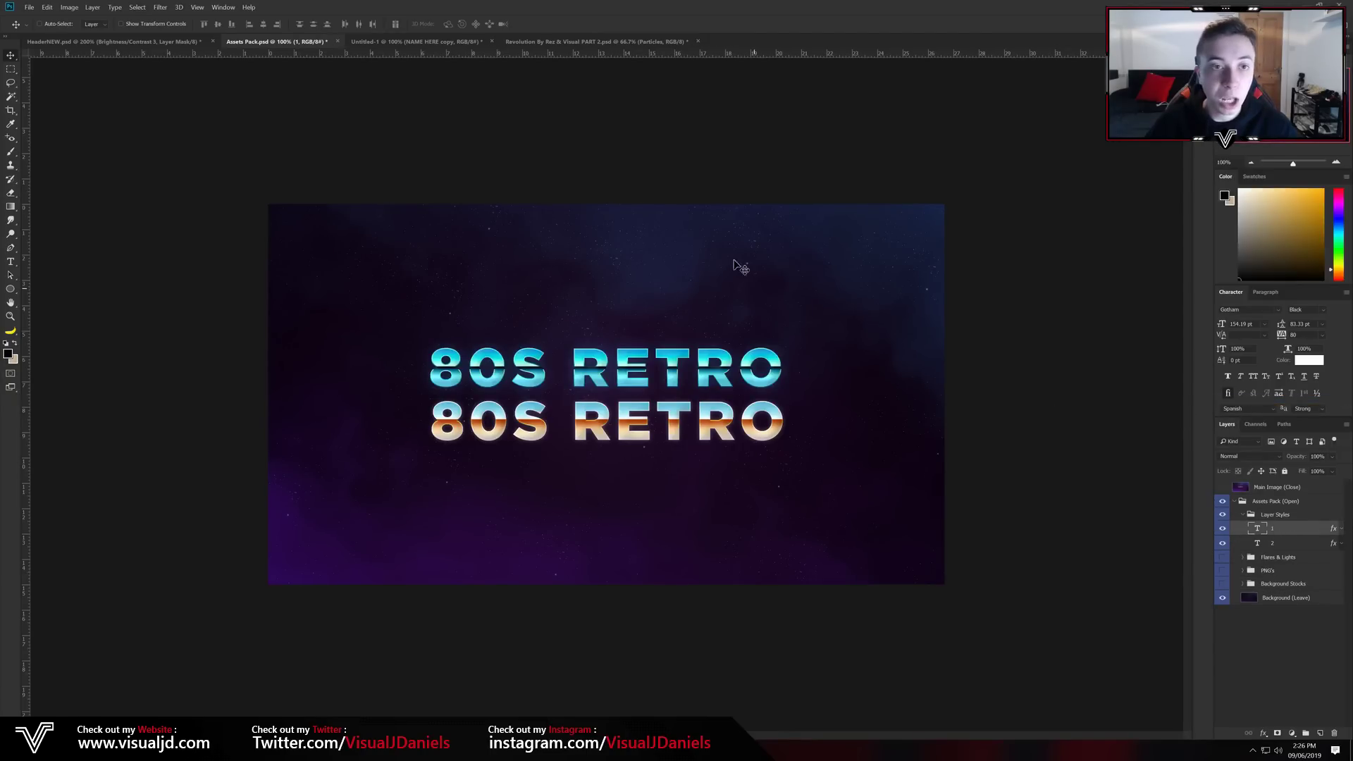
{"action": "left_click", "coordinate": [429, 45]}
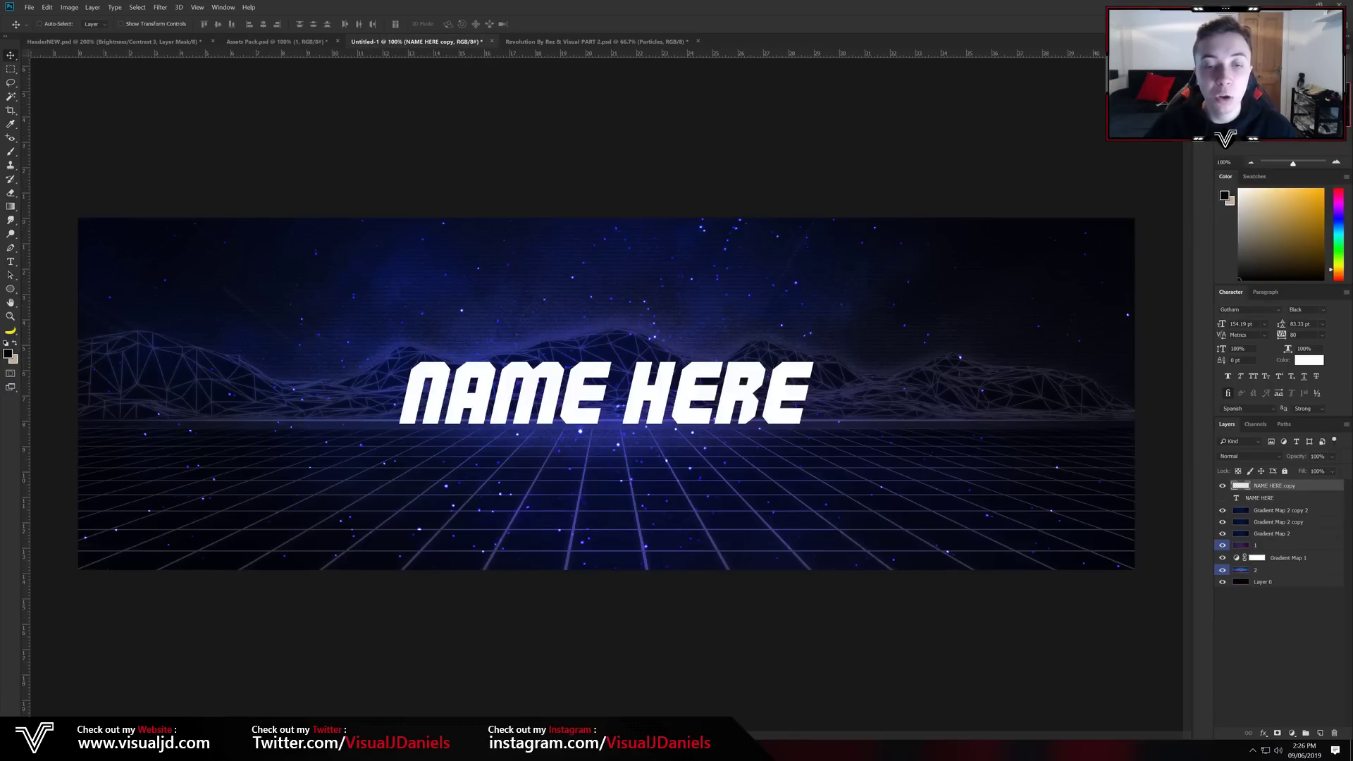
{"action": "right_click", "coordinate": [1308, 488]}
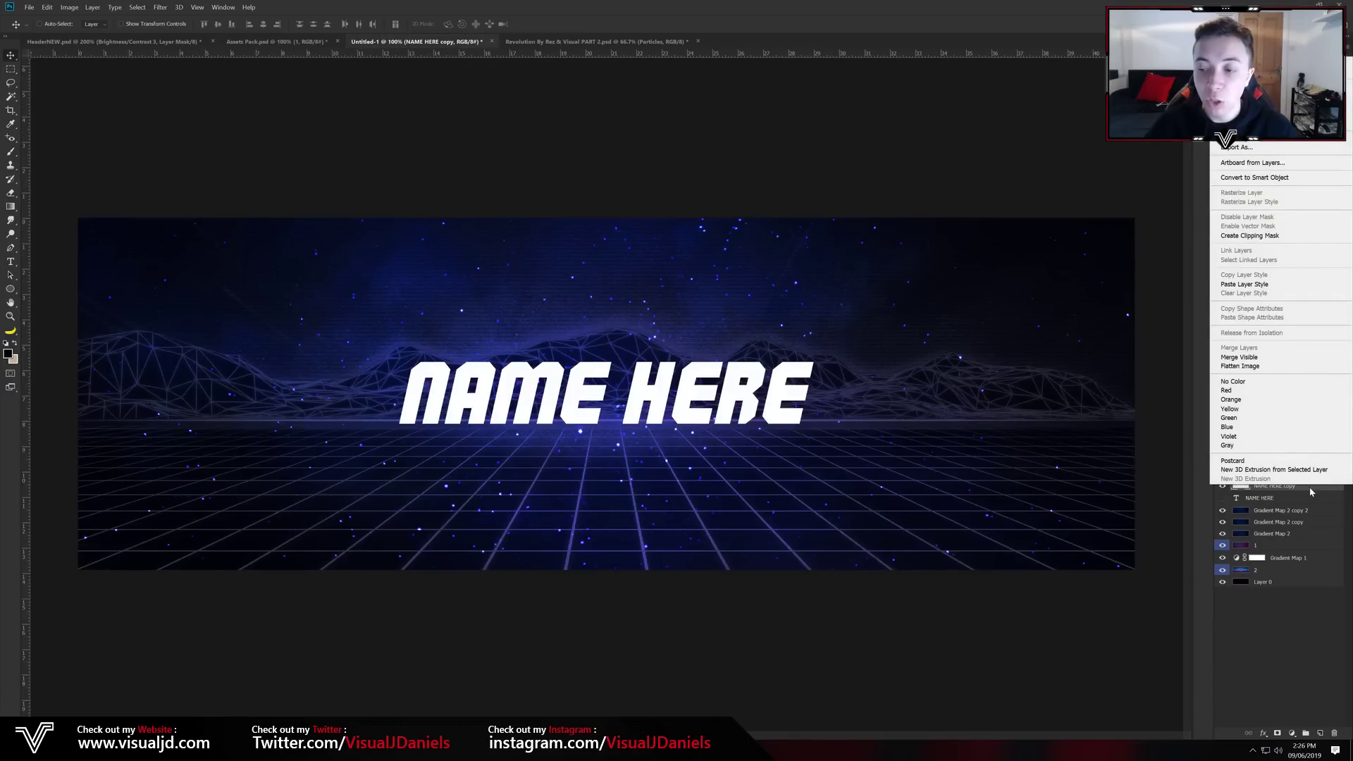
{"action": "left_click", "coordinate": [1243, 284]}
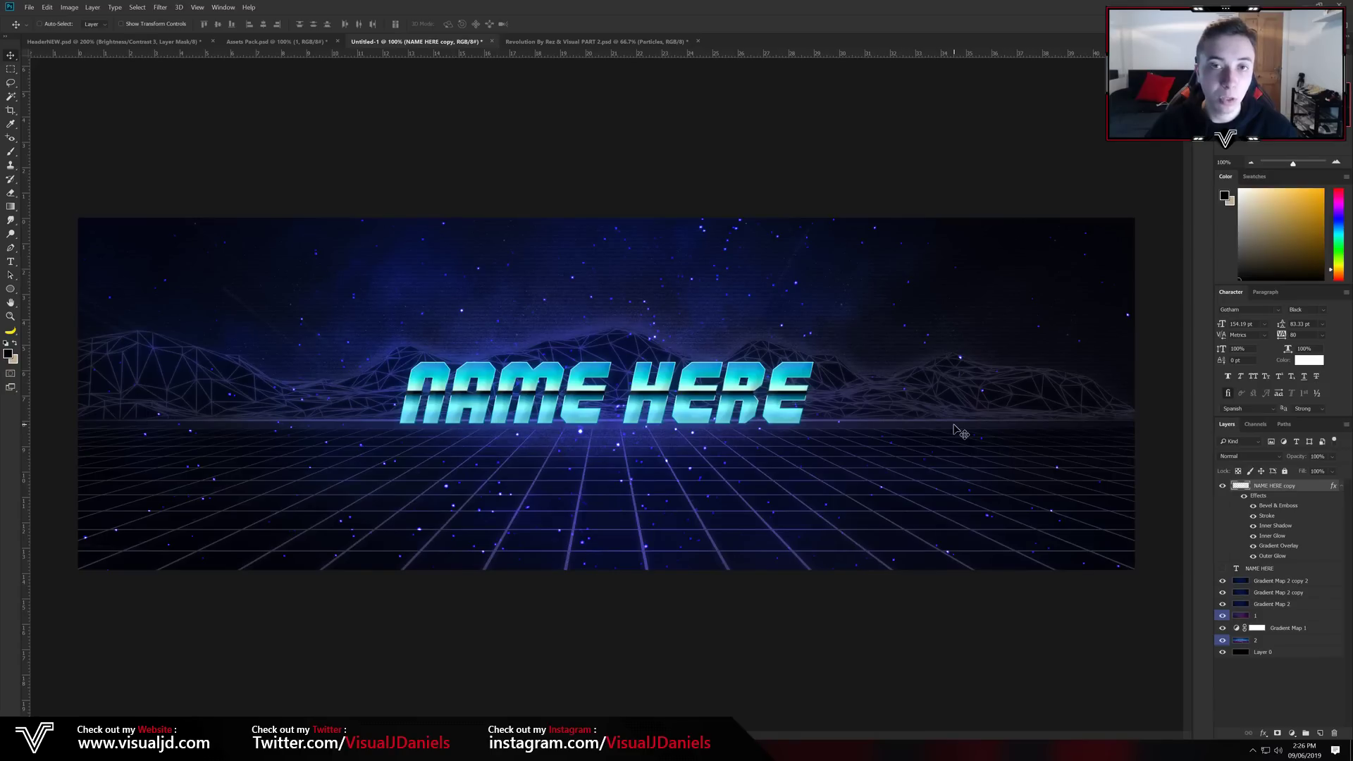
{"action": "right_click", "coordinate": [1302, 486]}
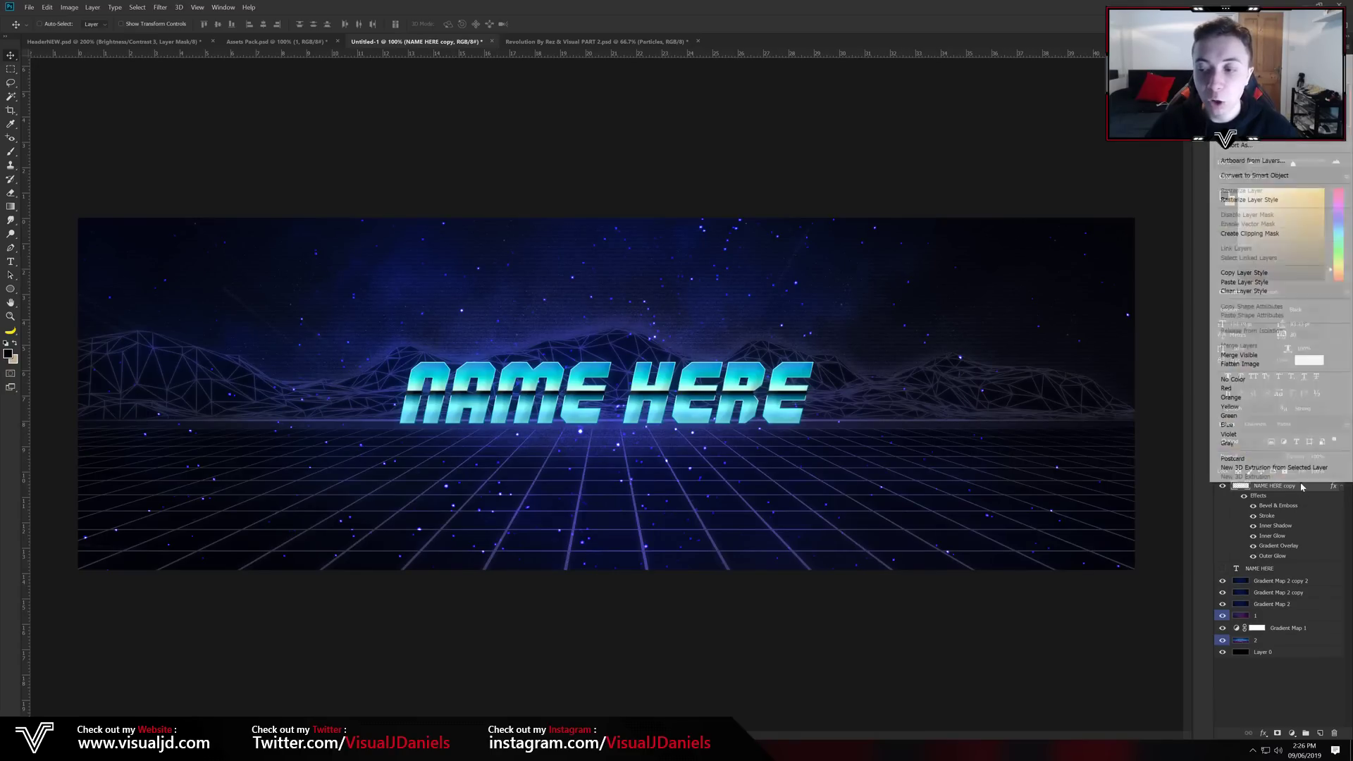
{"action": "left_click", "coordinate": [1252, 201]}
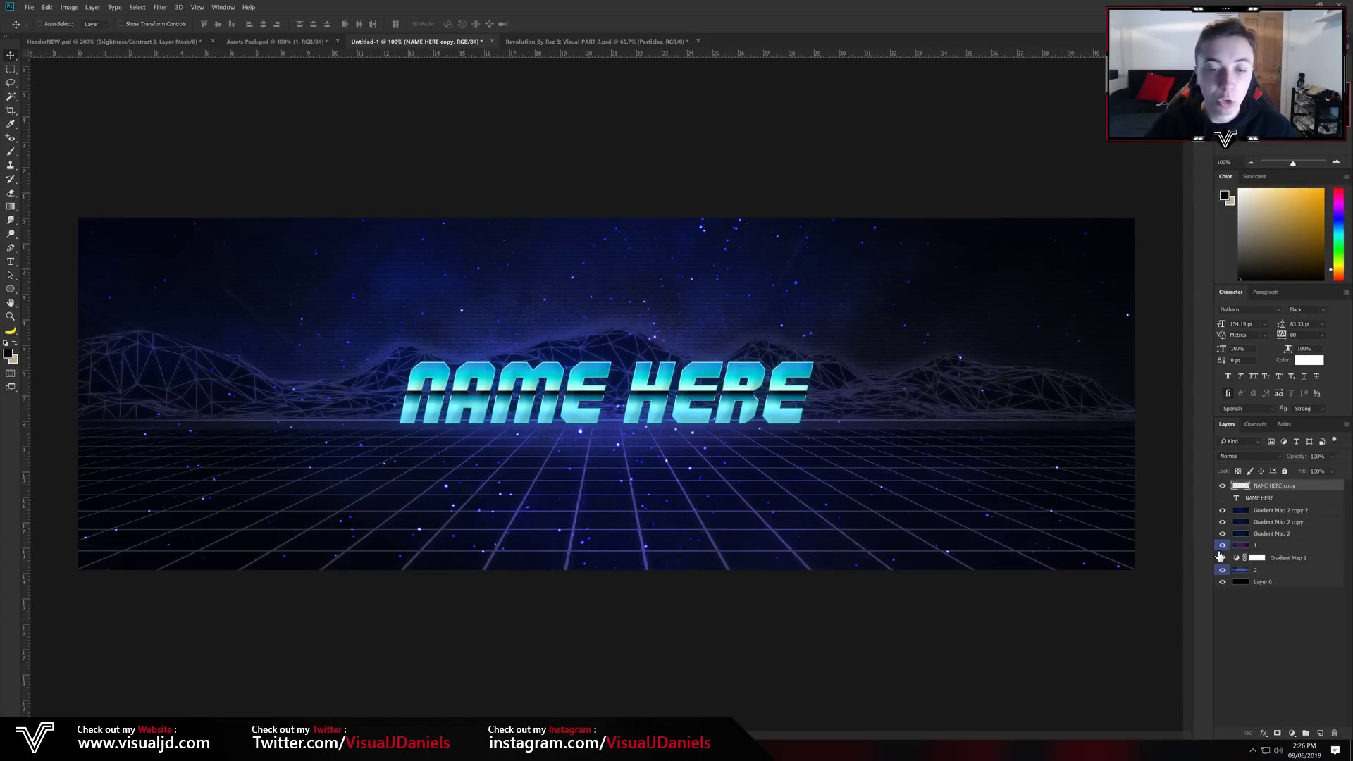
{"action": "key", "text": "ctrl+z"}
Rasterize the layer style of the NAME HERE copy layer and compare the image with the layer hidden and shown.
{"action": "right_click", "coordinate": [1261, 486]}
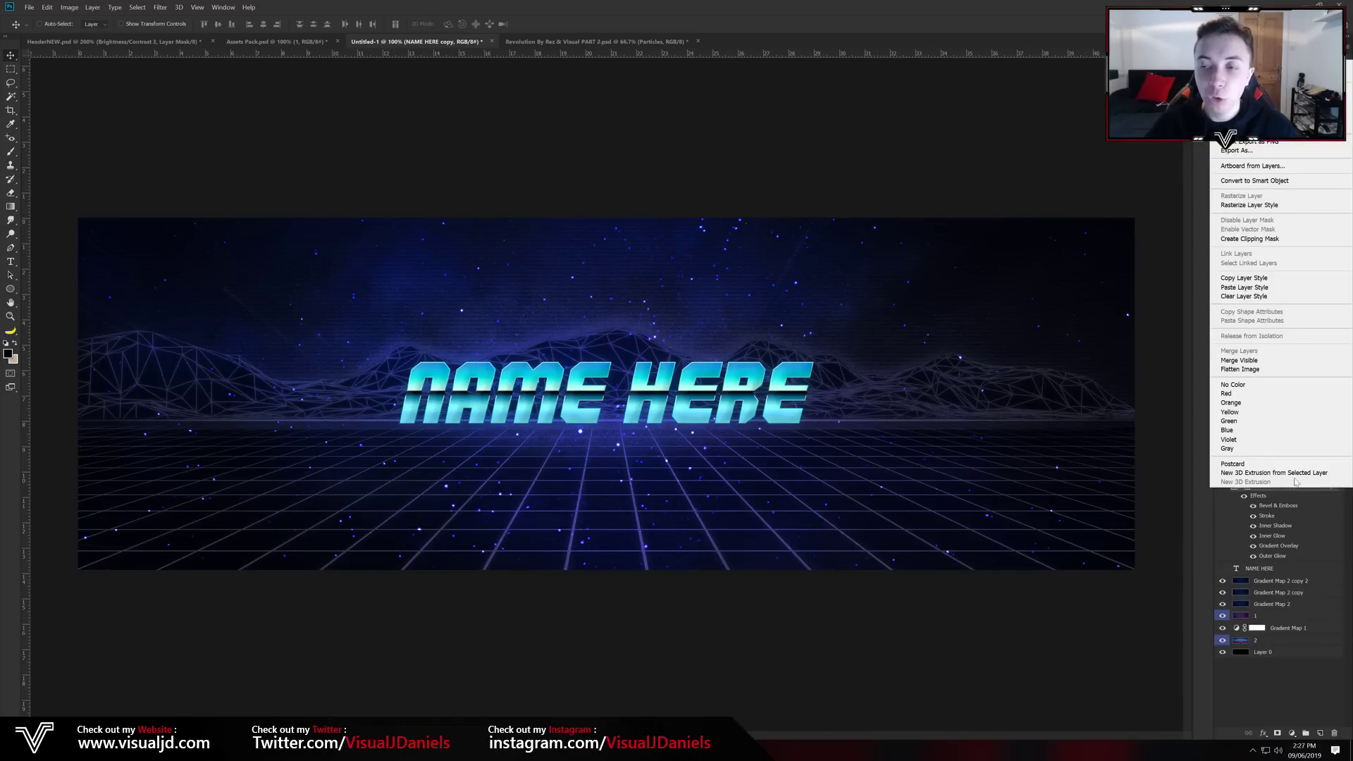
{"action": "left_click", "coordinate": [1255, 204]}
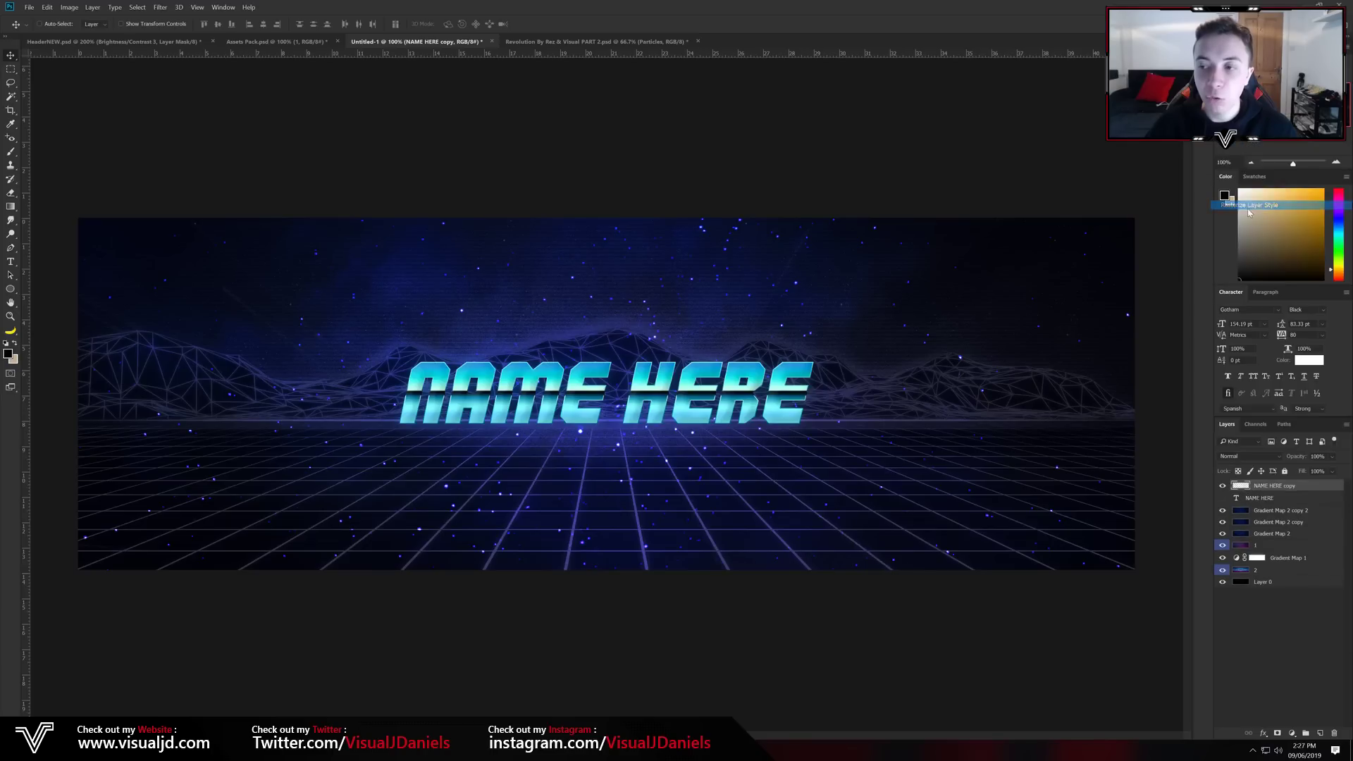
{"action": "left_click", "coordinate": [1222, 486]}
{"action": "left_click", "coordinate": [1222, 486]}
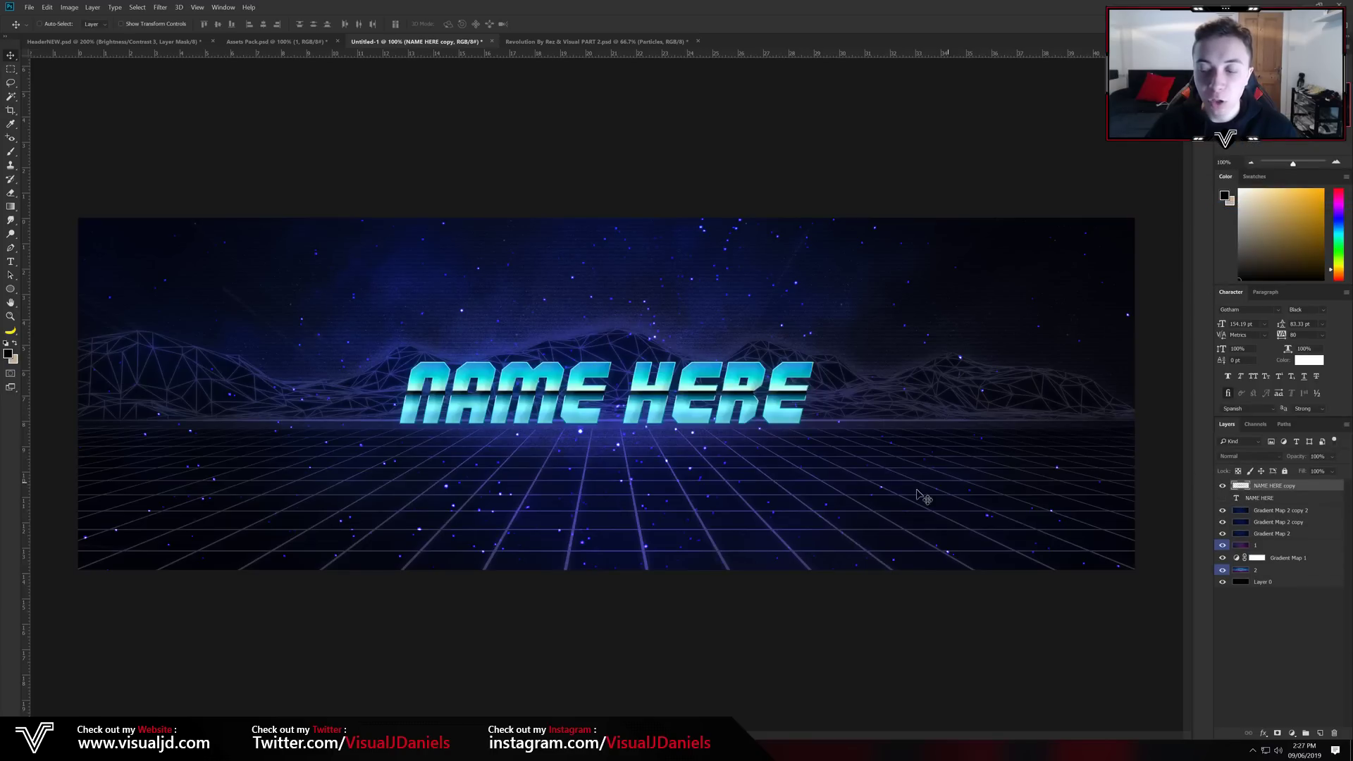
Add a Hue/Saturation adjustment layer above the NAME HERE copy layer and clip it to that layer.
{"action": "key", "text": "ctrl+plus"}
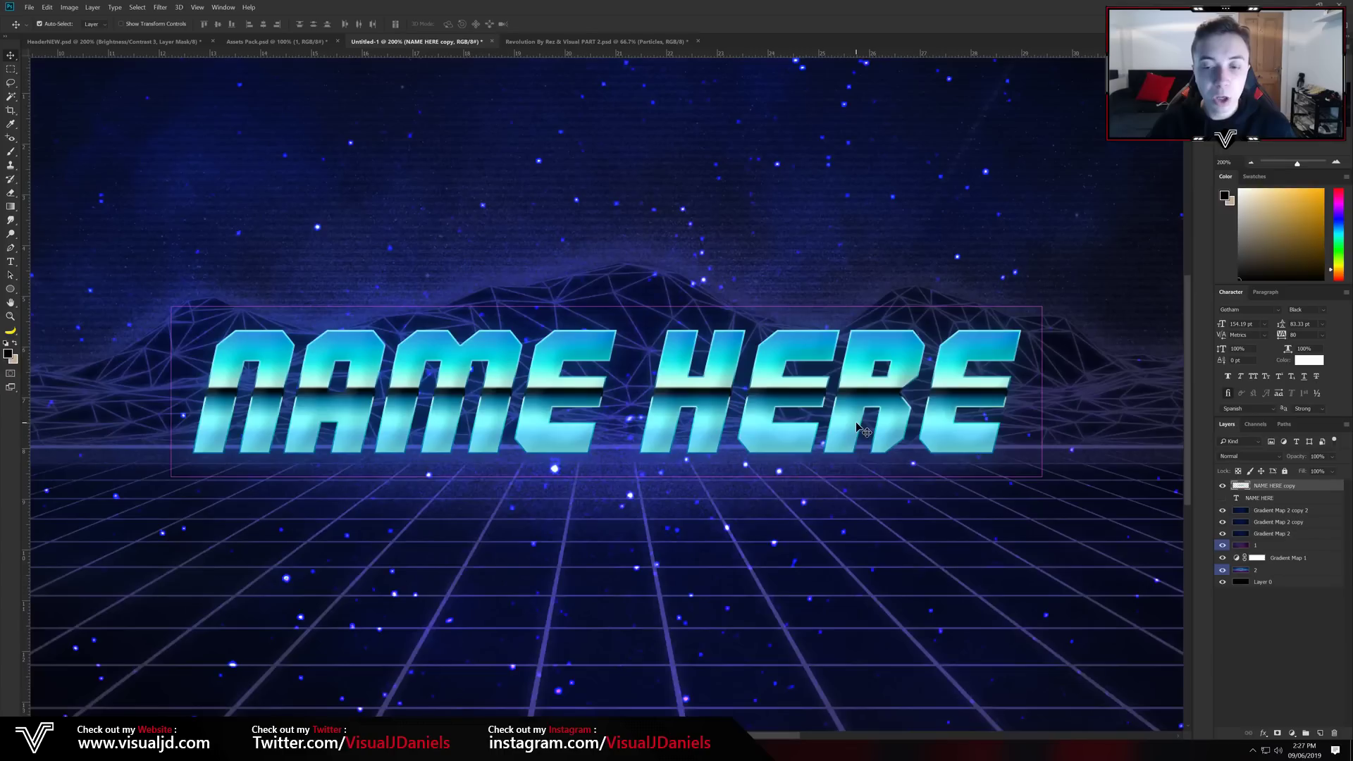
{"action": "key", "text": "ctrl+minus"}
{"action": "key", "text": "ctrl+plus"}
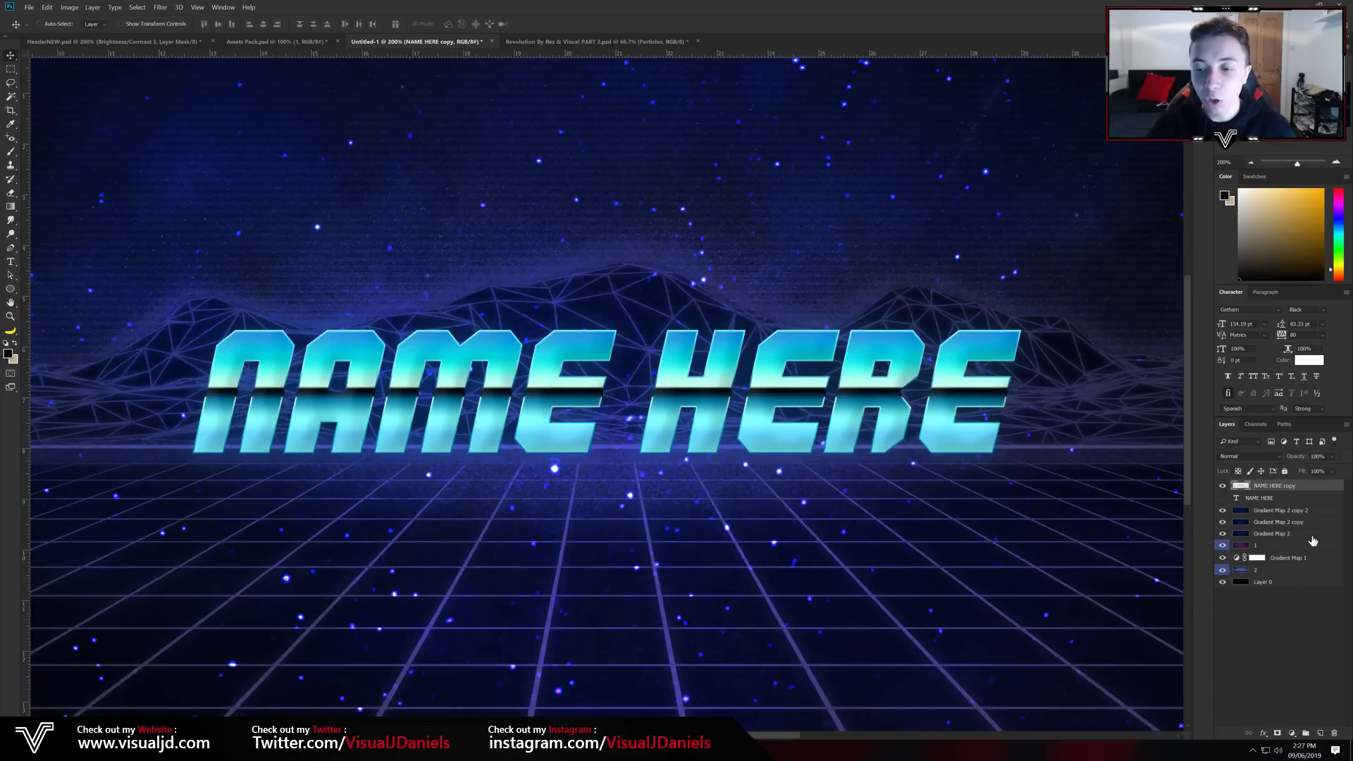
{"action": "left_click", "coordinate": [1294, 735]}
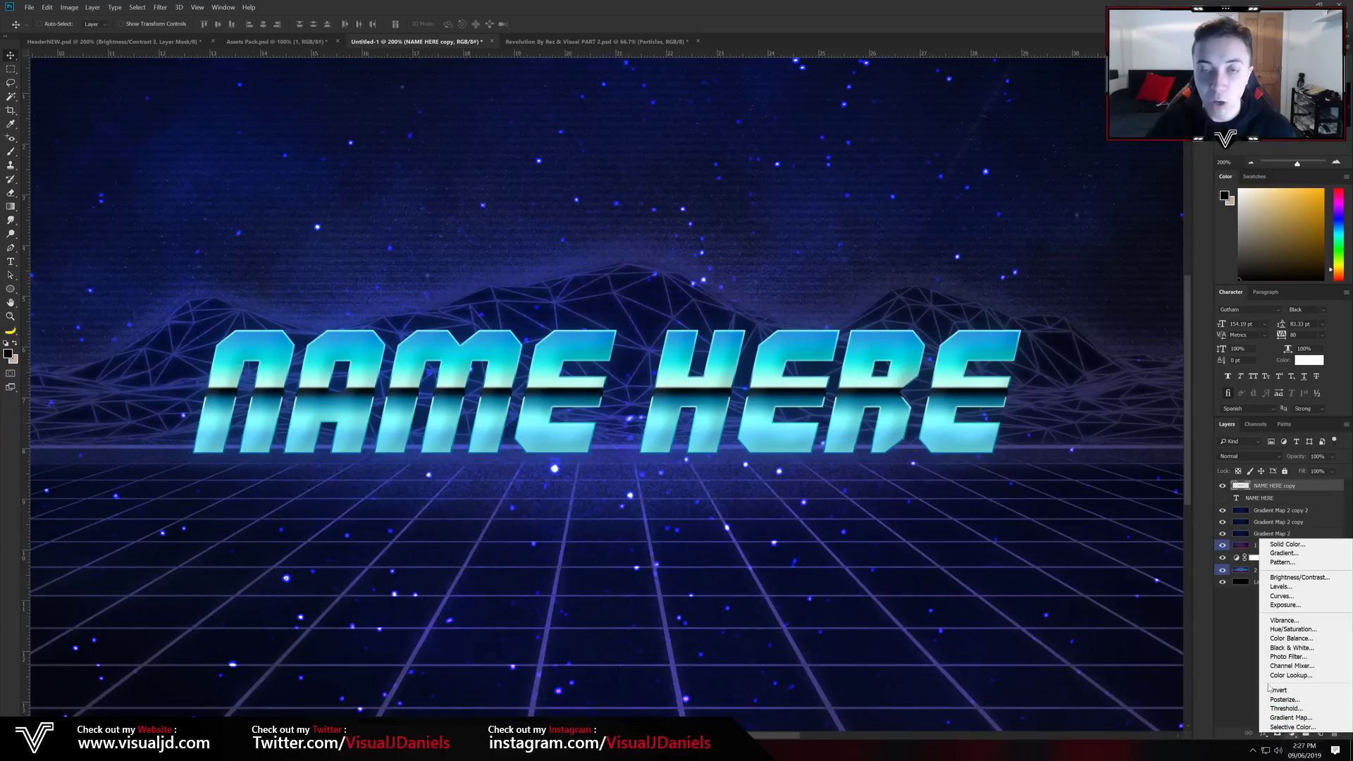
{"action": "left_click", "coordinate": [1292, 629]}
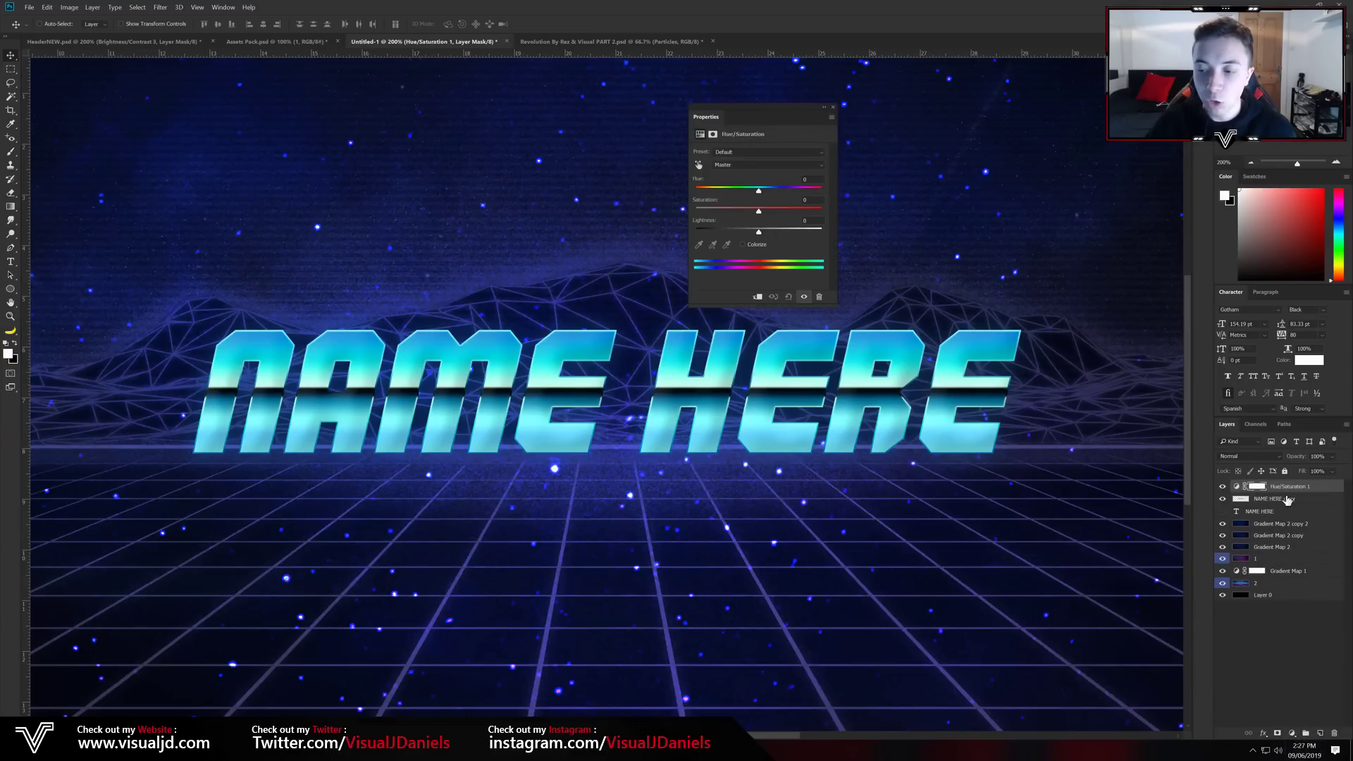
{"action": "right_click", "coordinate": [1293, 488]}
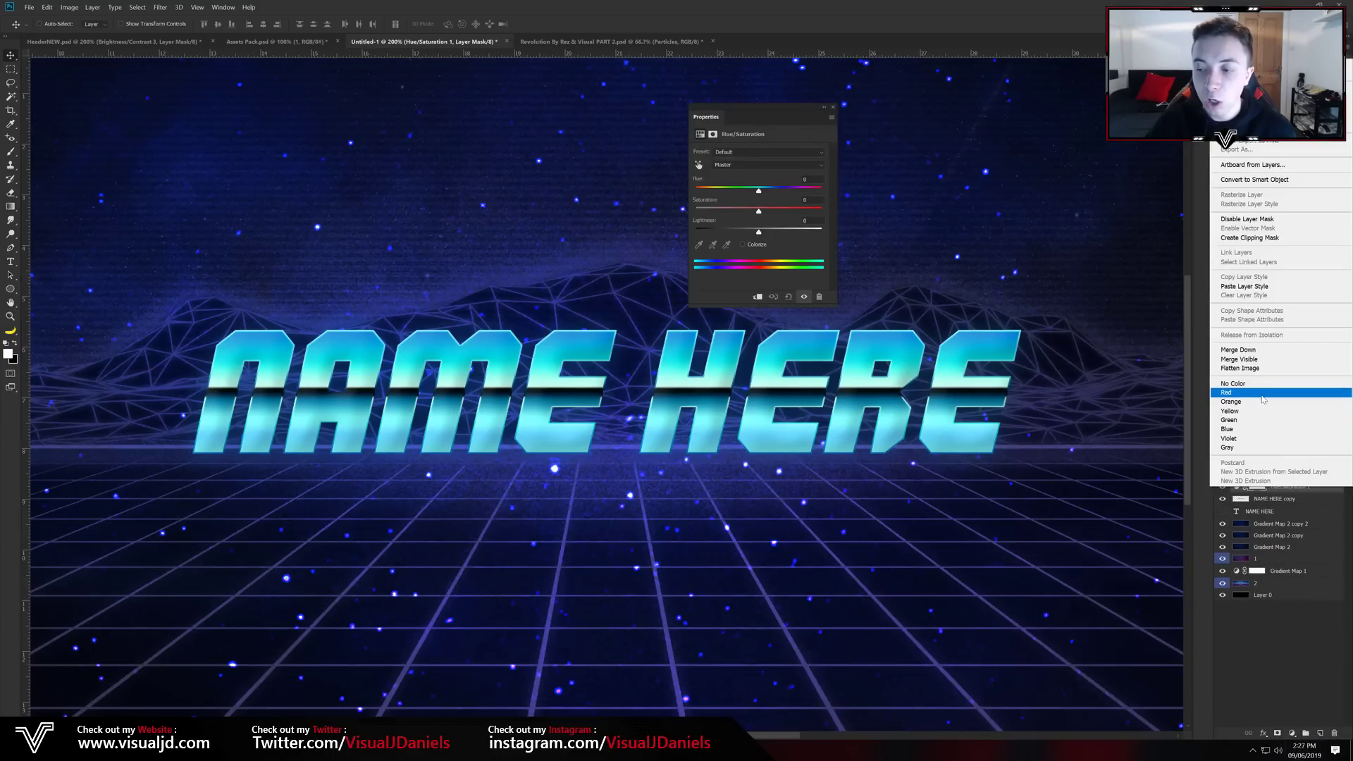
{"action": "left_click", "coordinate": [1249, 237]}
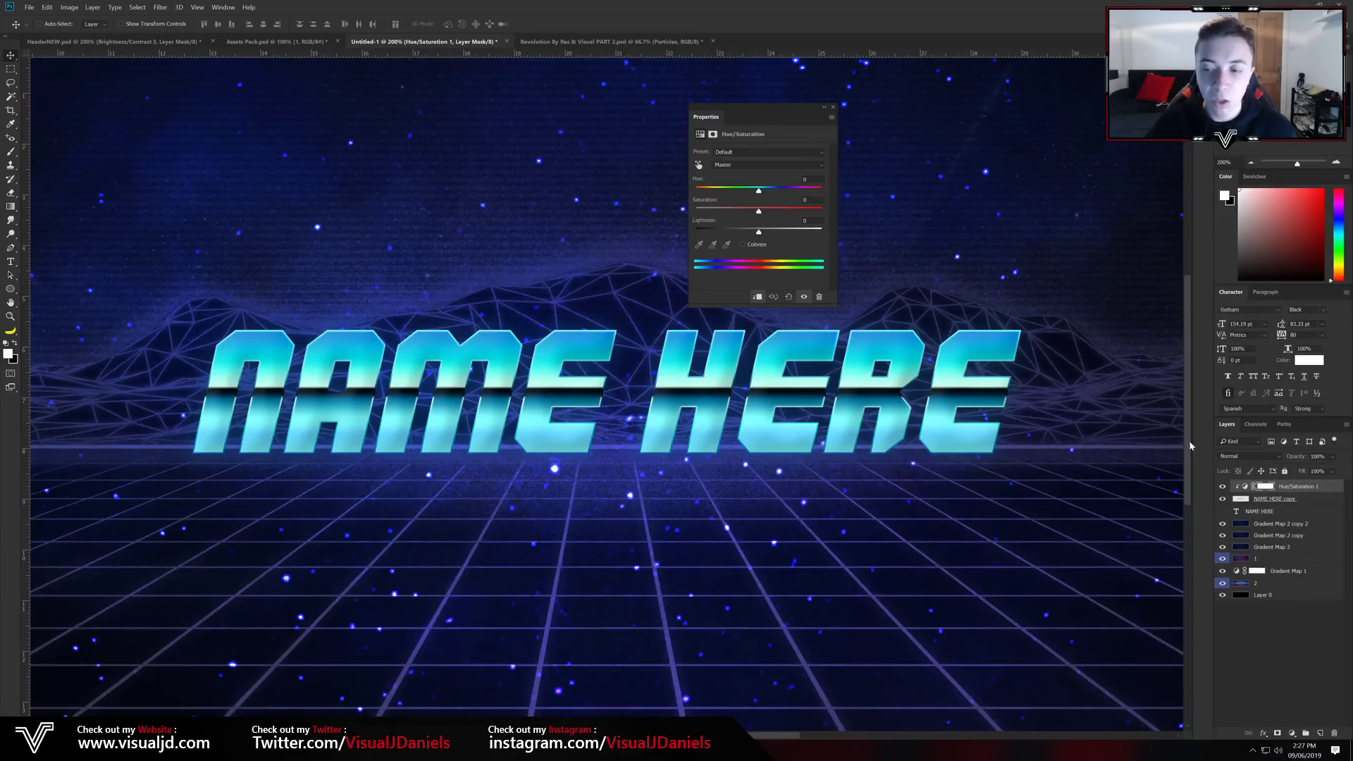
Shift the clipped Hue/Saturation adjustment's hue toward a deeper blue and compare the text with the adjustment hidden and shown.
{"action": "left_click_drag", "start_coordinate": [759, 194], "coordinate": [767, 195]}
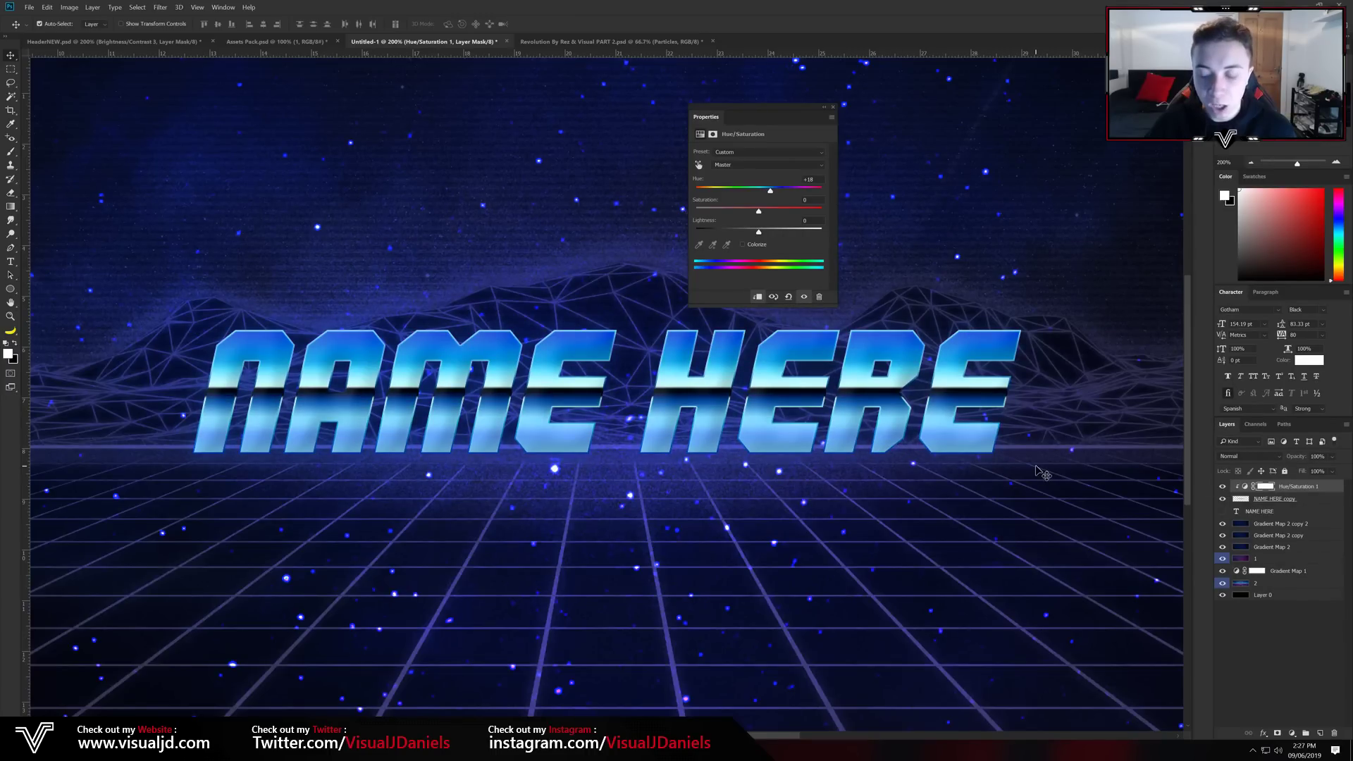
{"action": "key", "text": "ctrl+minus"}
{"action": "left_click", "coordinate": [1222, 487]}
{"action": "left_click", "coordinate": [1223, 487]}
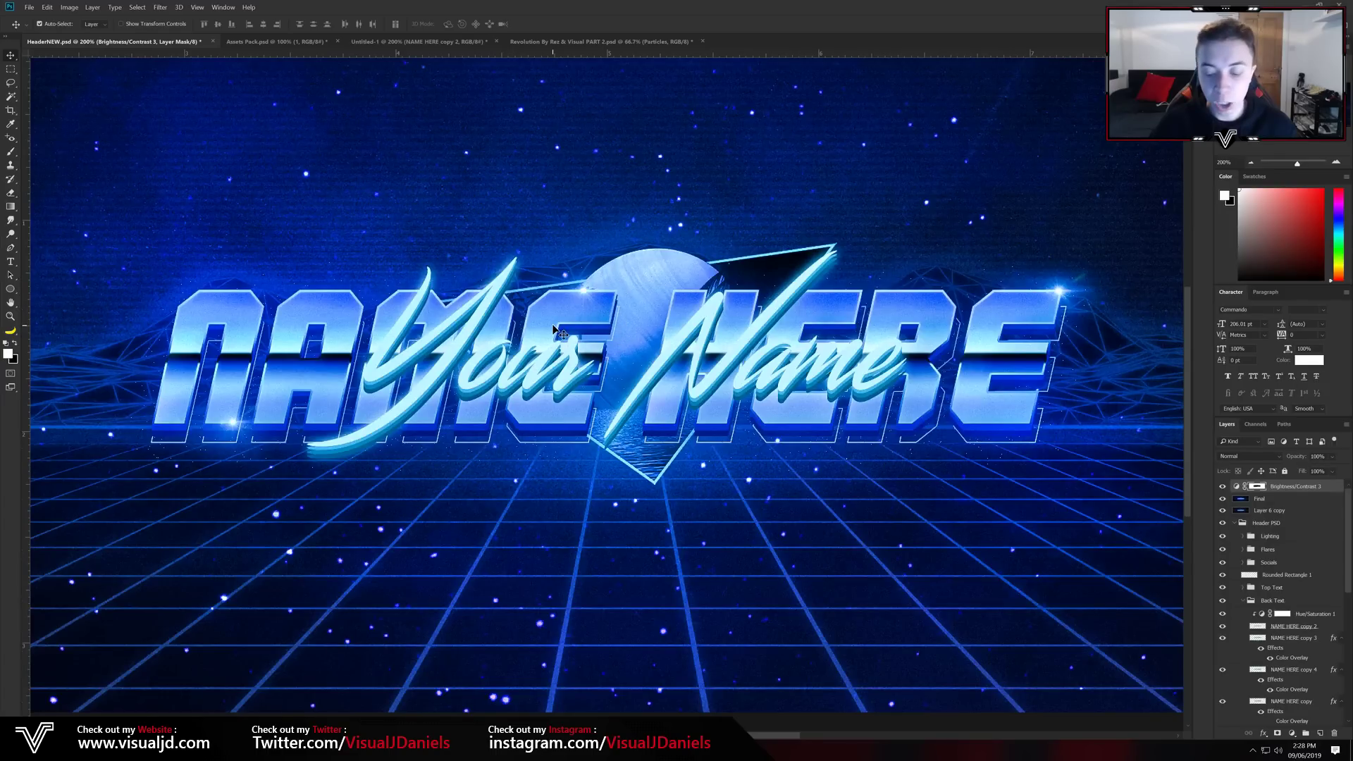
Examine the lettering's 3D depth in HeaderNEW.psd, and check the new header with its original NAME HERE layer shown and hidden.
{"action": "scroll", "coordinate": [554, 329], "scroll_direction": "up", "scroll_amount": 3}
{"action": "scroll", "coordinate": [757, 462], "scroll_direction": "down", "scroll_amount": 1}
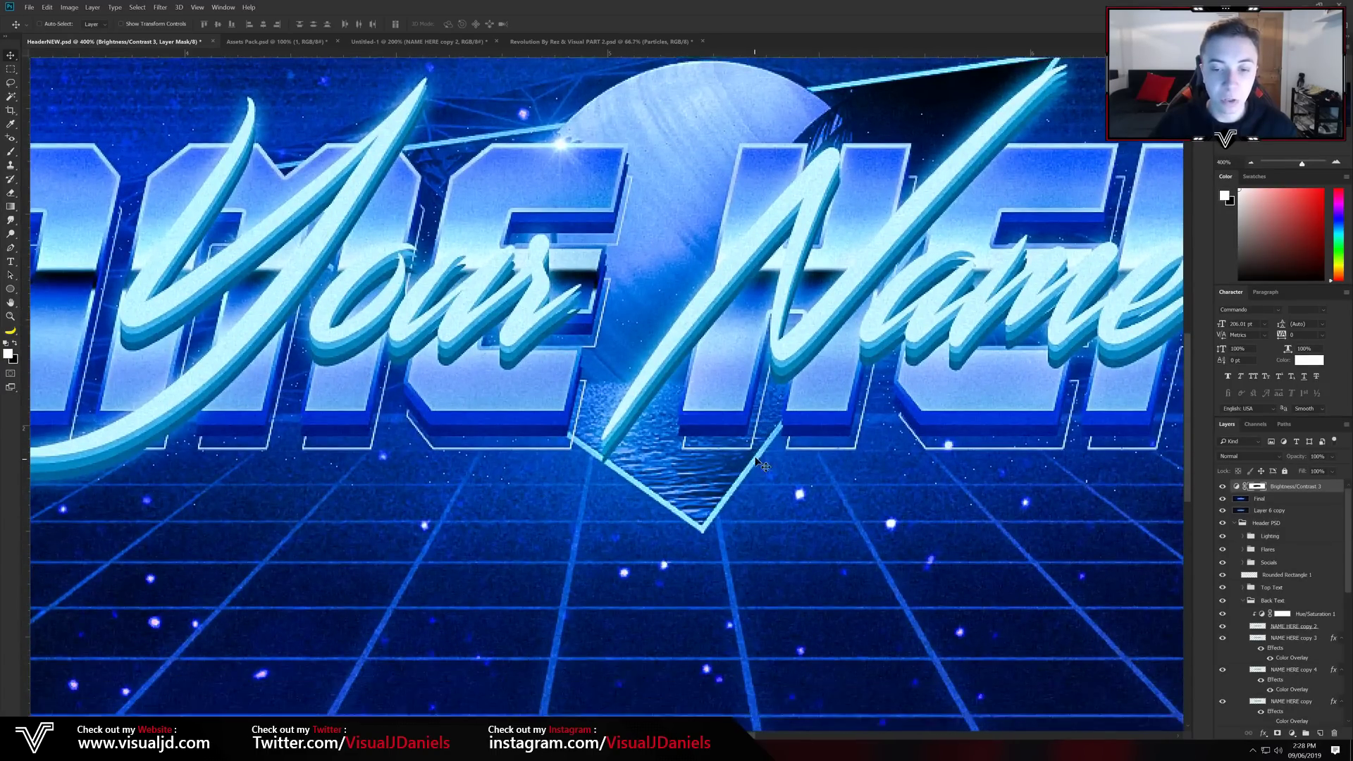
{"action": "scroll", "coordinate": [584, 395], "scroll_direction": "up", "scroll_amount": 1}
{"action": "scroll", "coordinate": [574, 384], "scroll_direction": "down", "scroll_amount": 2}
{"action": "key", "text": "ctrl+Tab"}
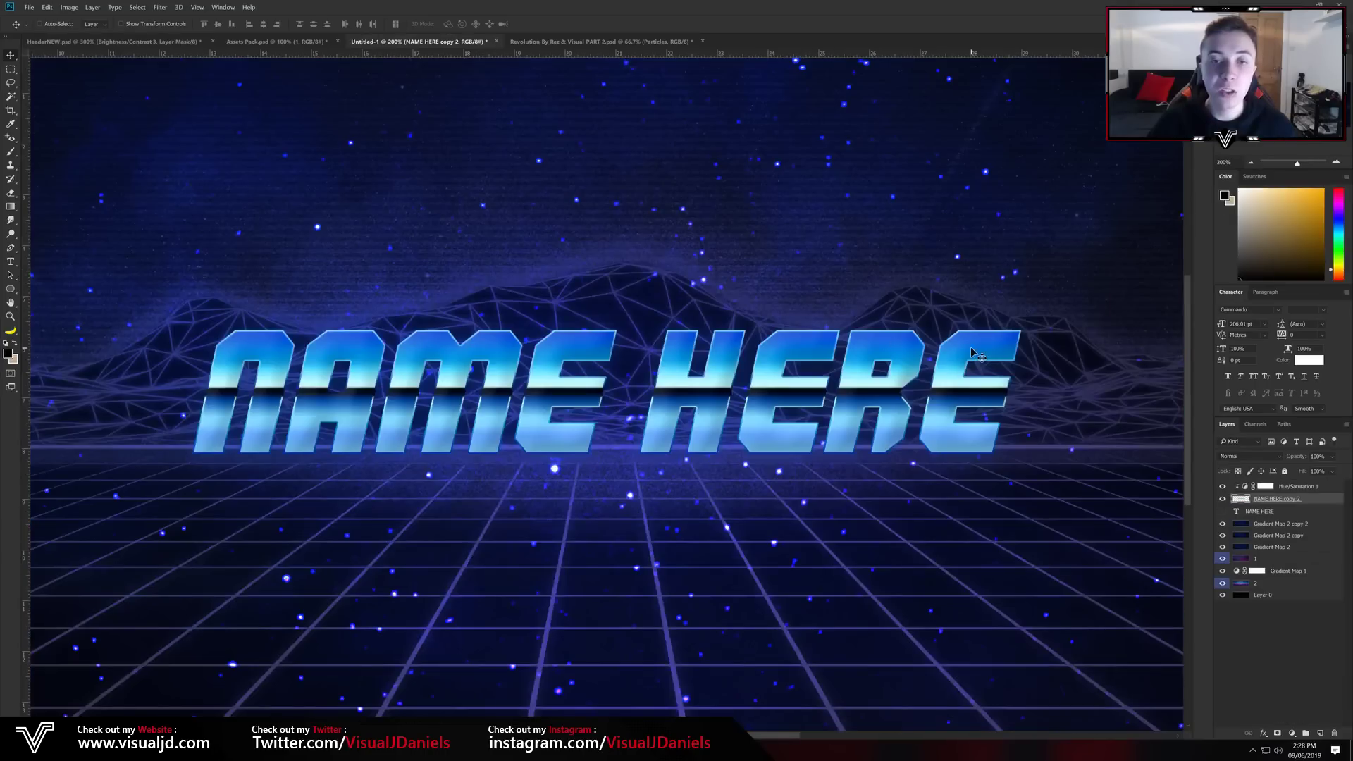
{"action": "left_click", "coordinate": [1223, 510]}
{"action": "left_click", "coordinate": [1222, 509]}
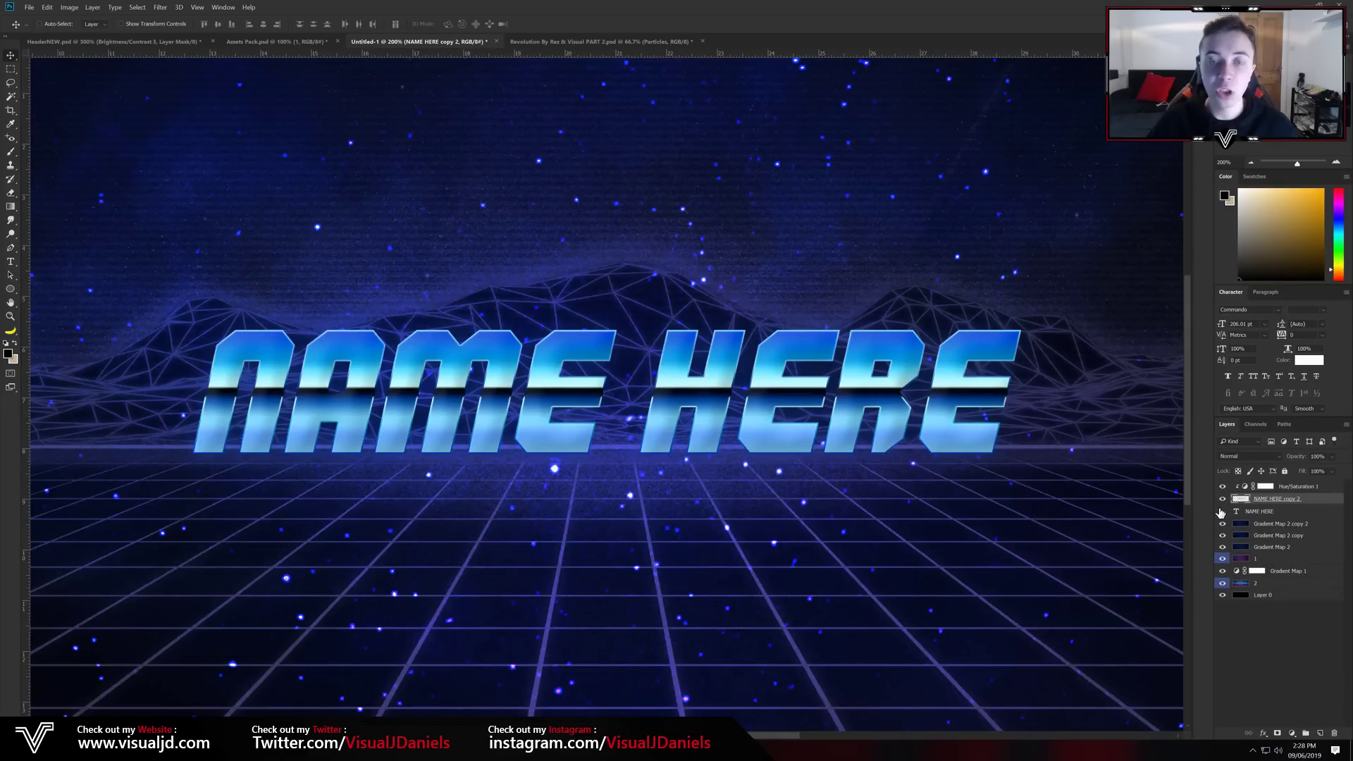
Duplicate the NAME HERE copy 2 layer and move the lower of the two slightly down behind the text.
{"action": "key", "text": "ctrl+j"}
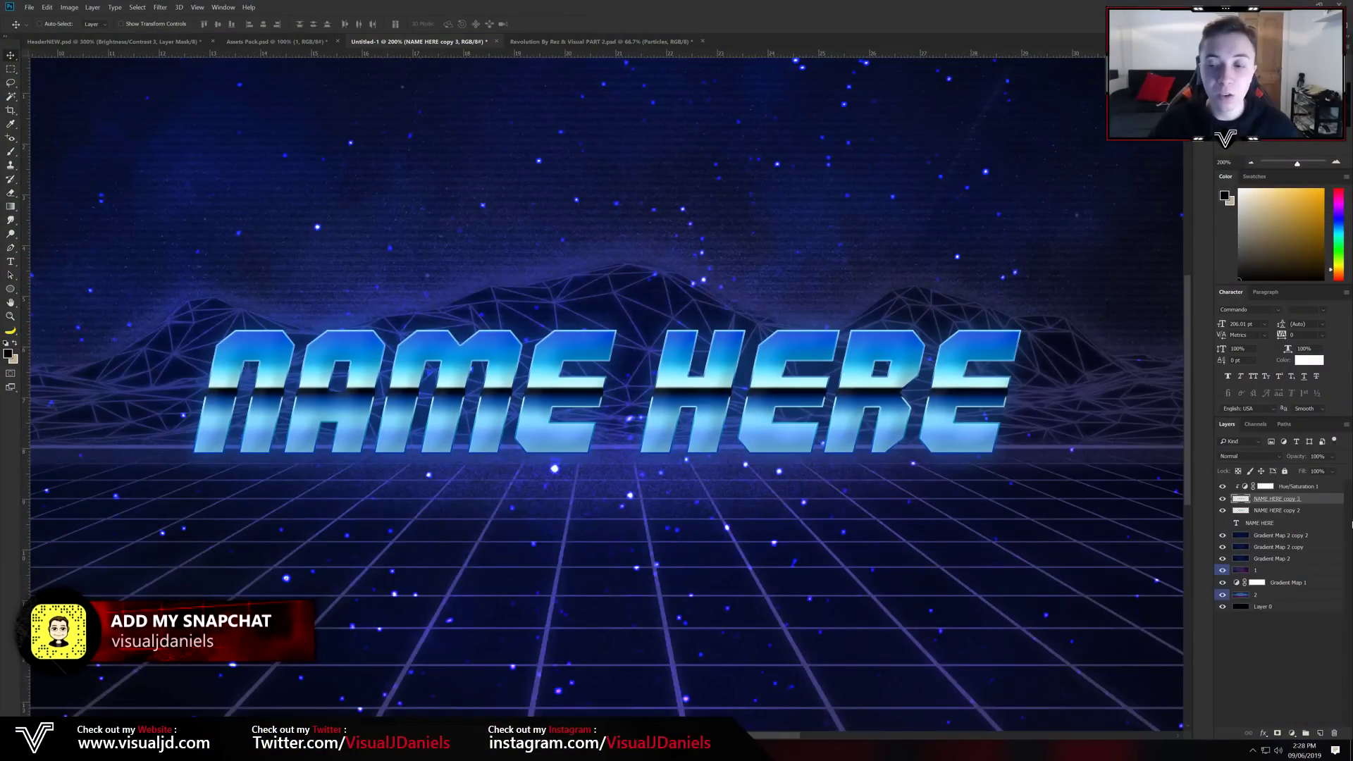
{"action": "left_click", "coordinate": [1309, 513]}
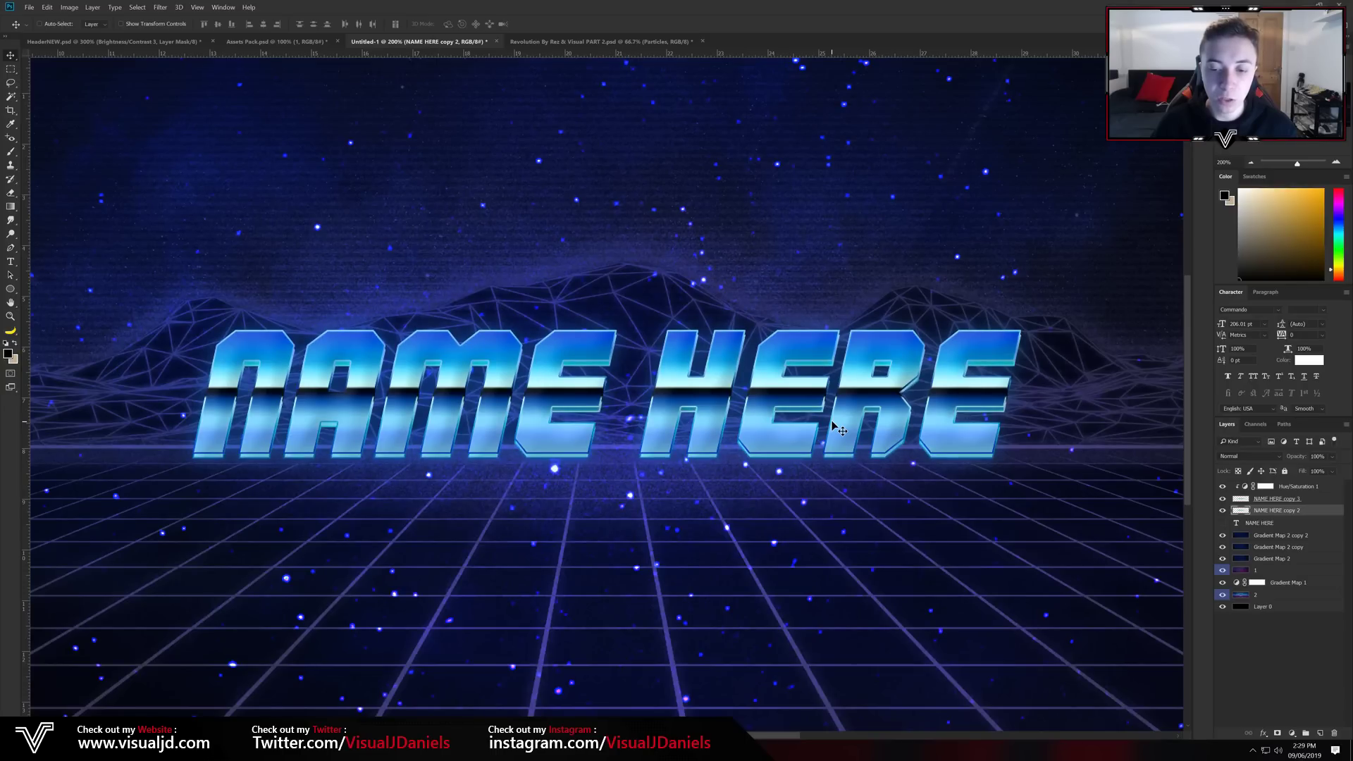
{"action": "key", "text": "ctrl"}
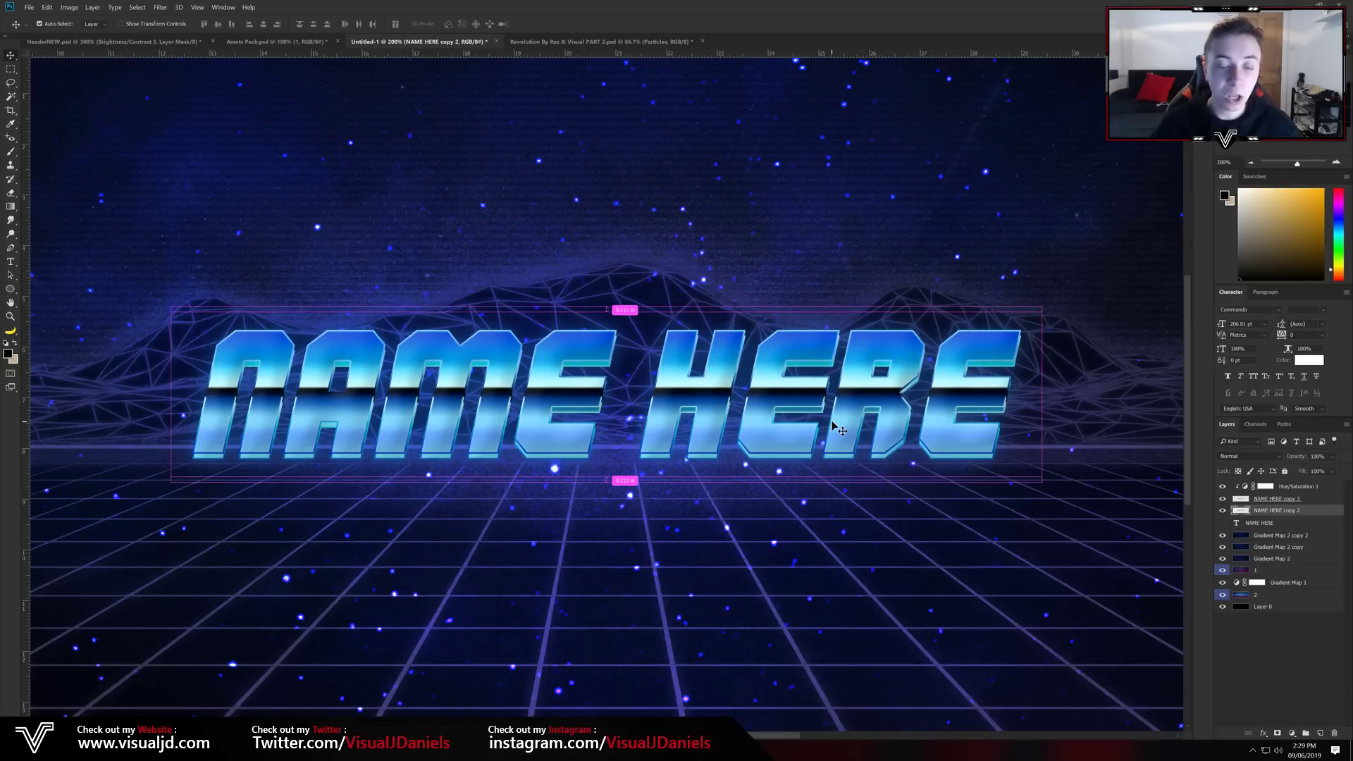
{"action": "scroll", "coordinate": [826, 451], "scroll_direction": "up", "scroll_amount": 1}
{"action": "scroll", "coordinate": [826, 451], "scroll_direction": "right", "scroll_amount": 4}
{"action": "scroll", "coordinate": [826, 451], "scroll_direction": "left", "scroll_amount": 6}
{"action": "scroll", "coordinate": [826, 451], "scroll_direction": "right", "scroll_amount": 3}
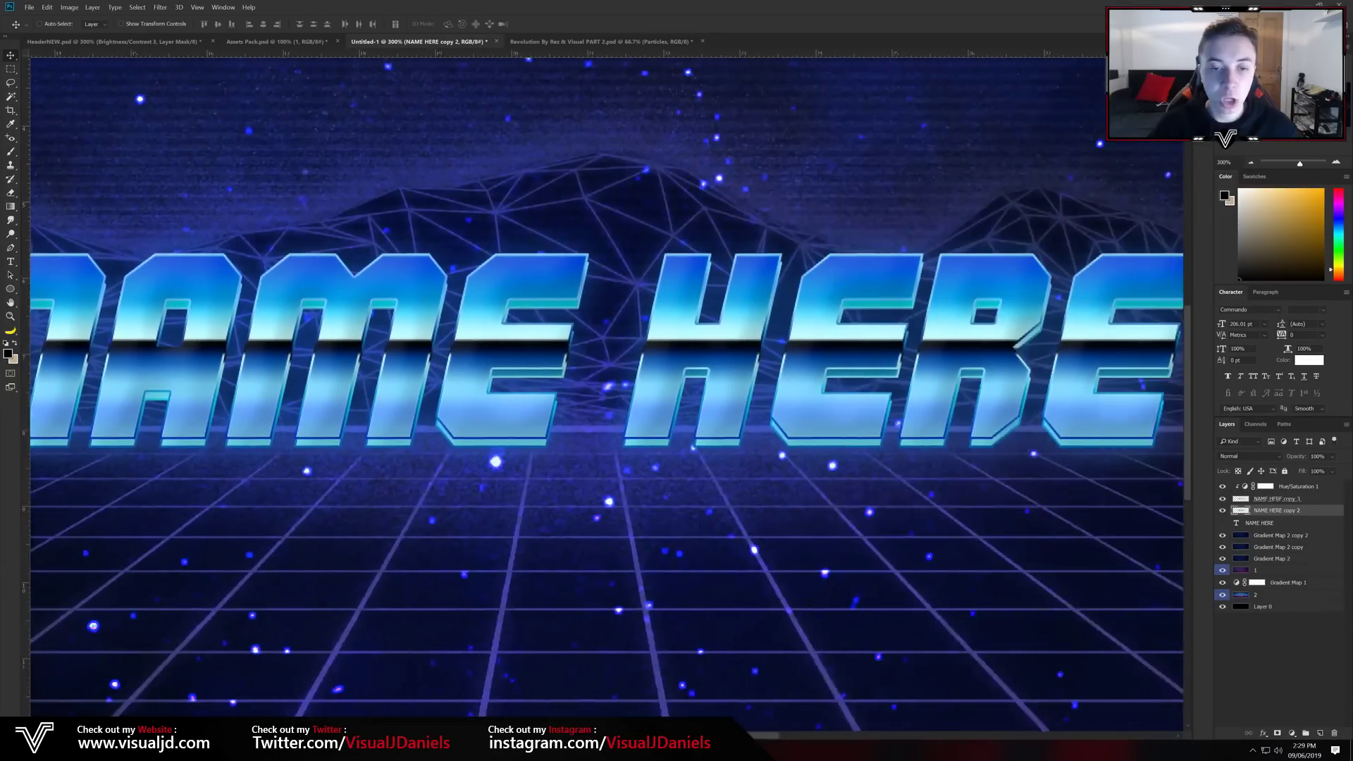
{"action": "scroll", "coordinate": [592, 430], "scroll_direction": "left", "scroll_amount": 5}
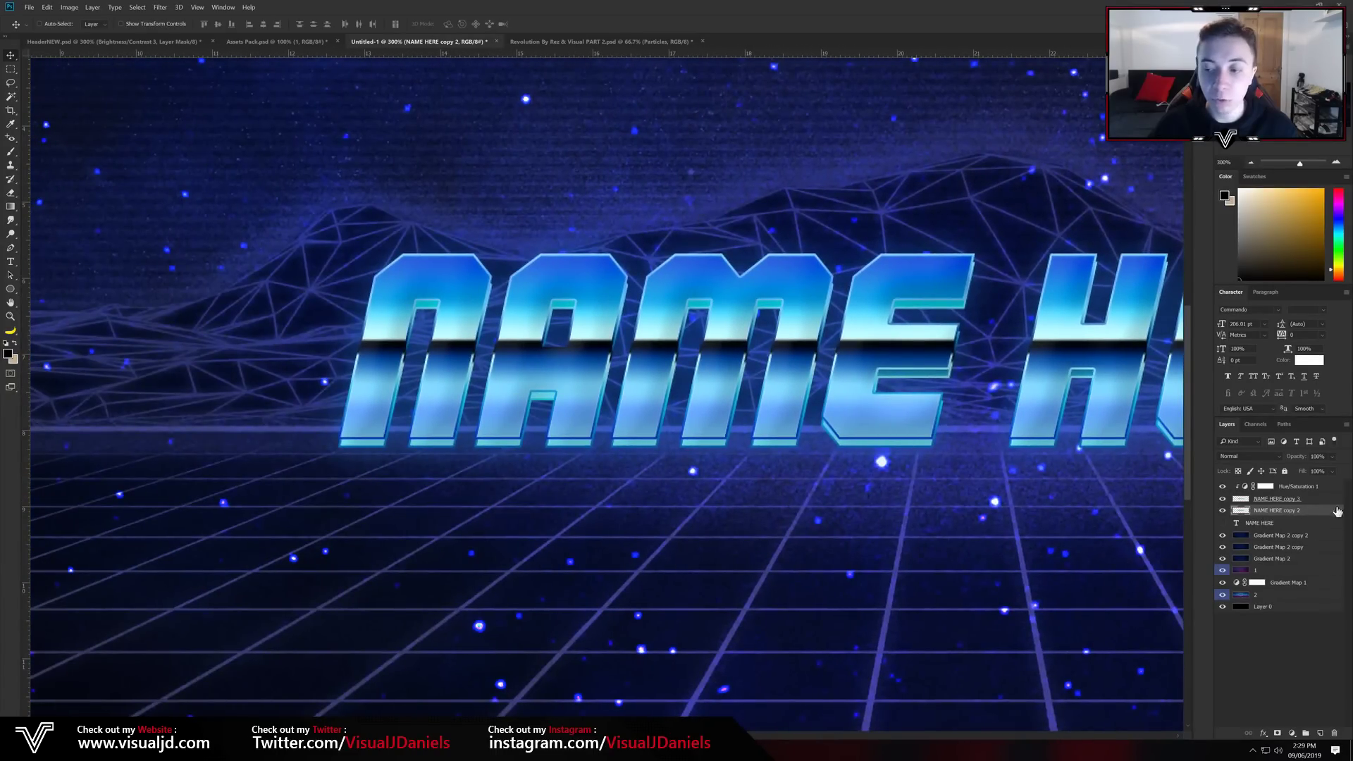
Add a Color Overlay effect to the NAME HERE copy 2 layer.
{"action": "double_click", "coordinate": [1320, 515]}
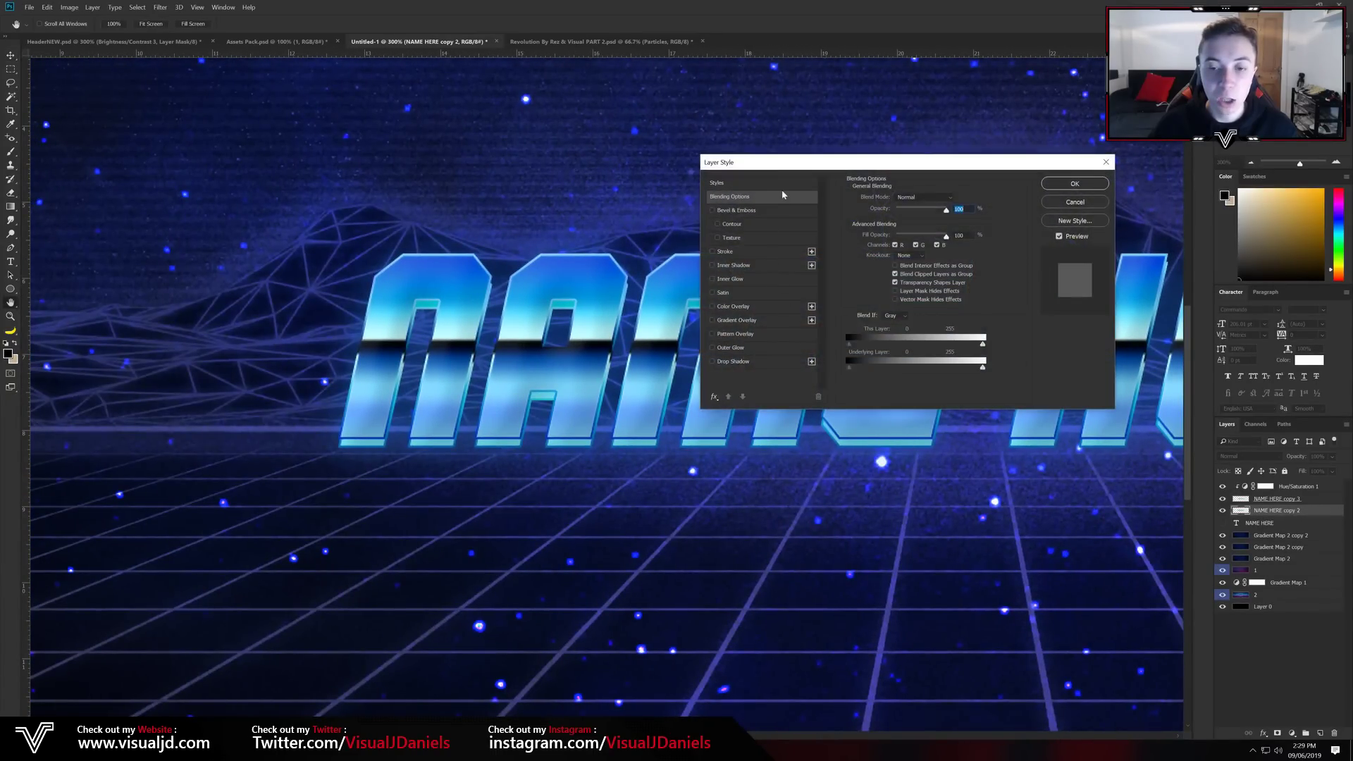
{"action": "left_click_drag", "start_coordinate": [786, 161], "coordinate": [680, 225]}
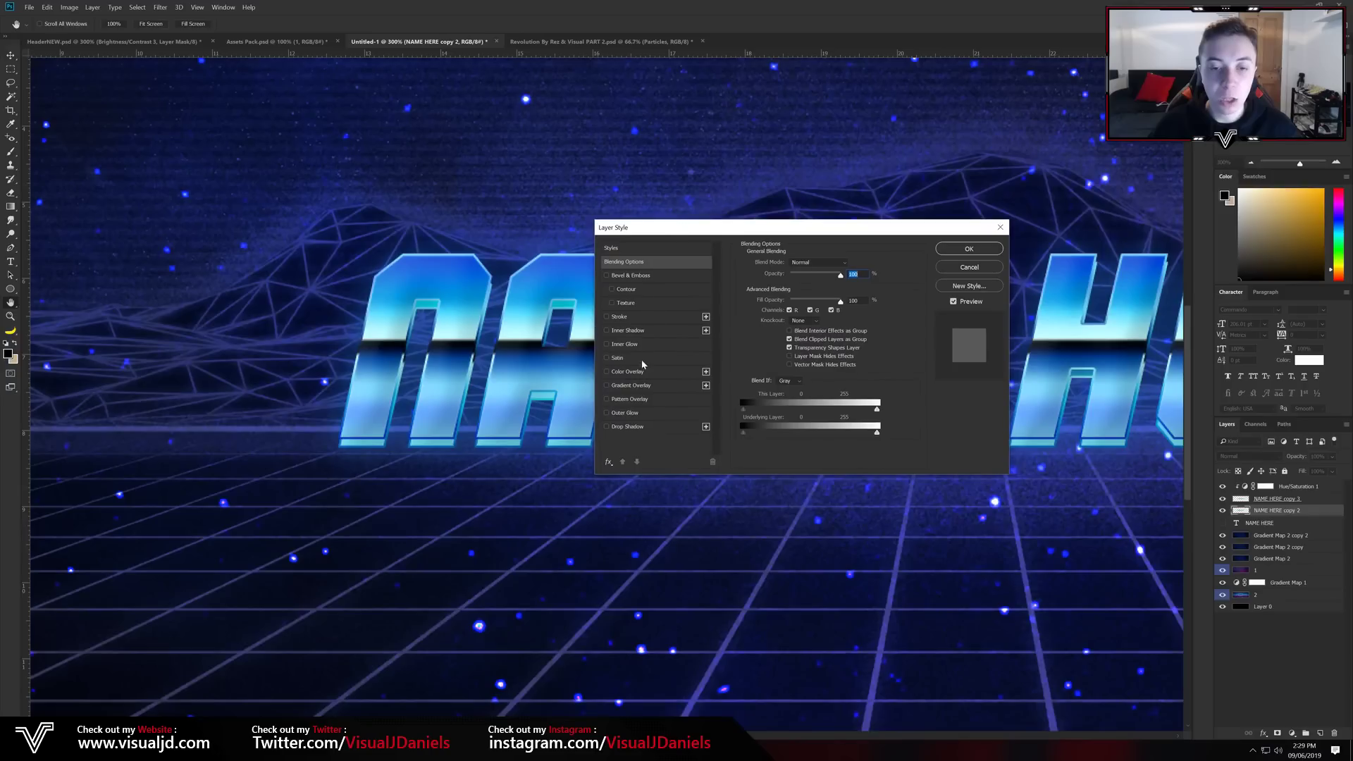
{"action": "left_click", "coordinate": [650, 372]}
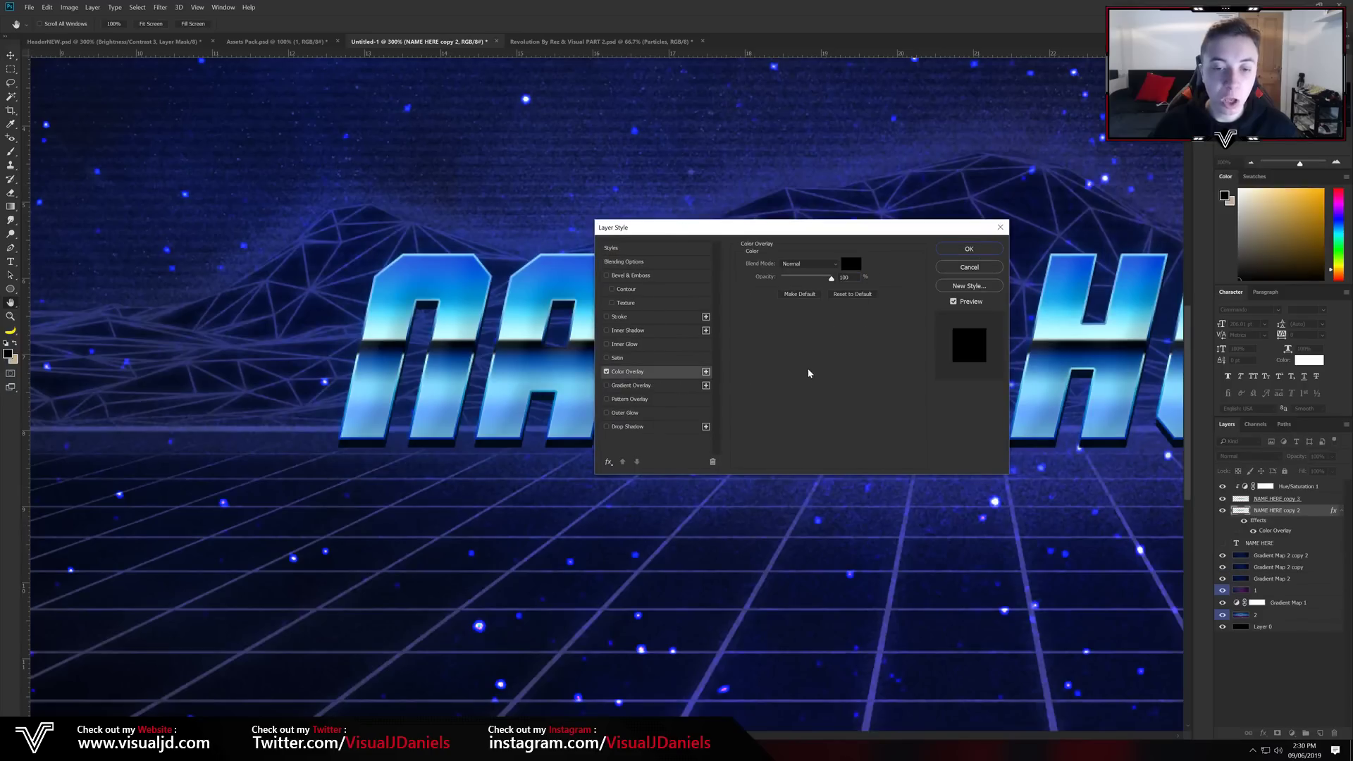
Set the overlay colour to a blue sampled from the lettering's lower edge, darkened slightly, and apply the layer style.
{"action": "left_click", "coordinate": [855, 265]}
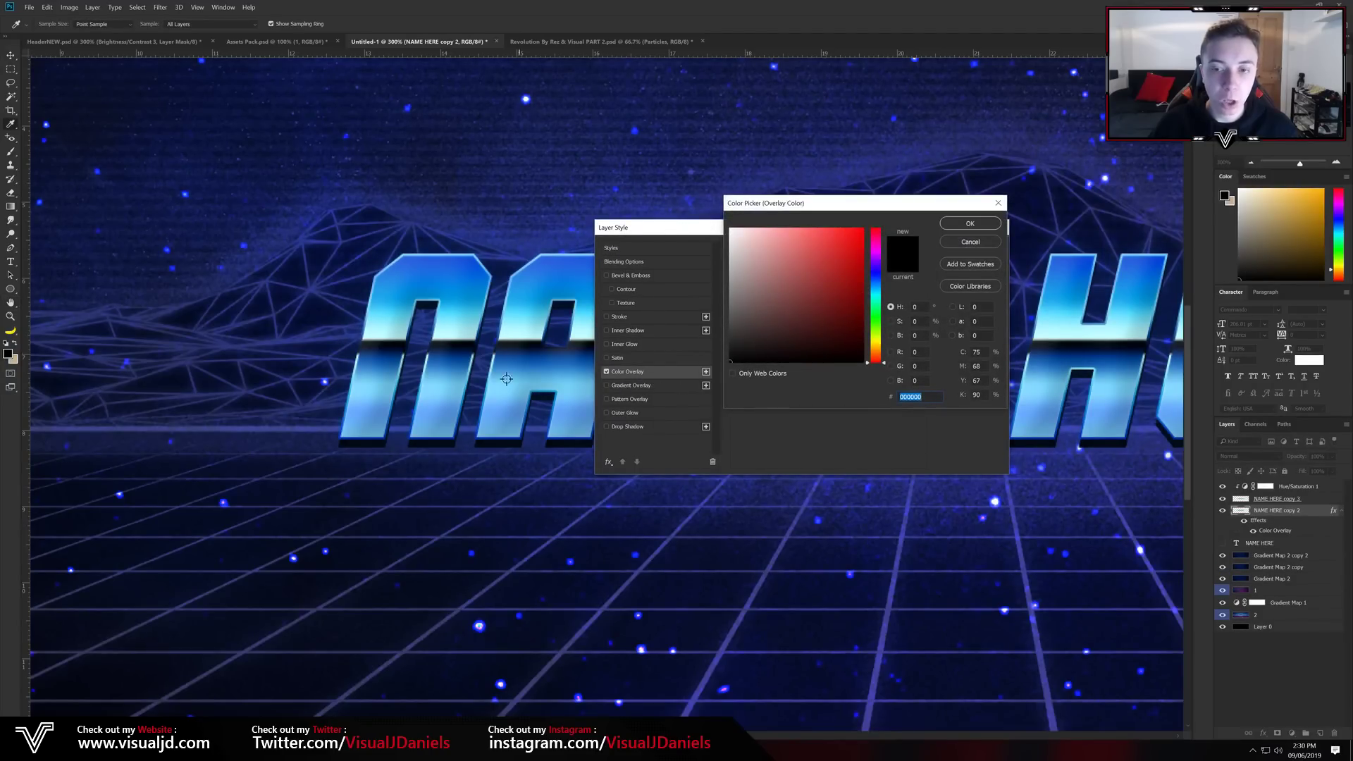
{"action": "key", "text": "ctrl+plus"}
{"action": "key", "text": "ctrl+plus"}
{"action": "key", "text": "ctrl+plus"}
{"action": "left_click_drag", "start_coordinate": [765, 206], "coordinate": [619, 258]}
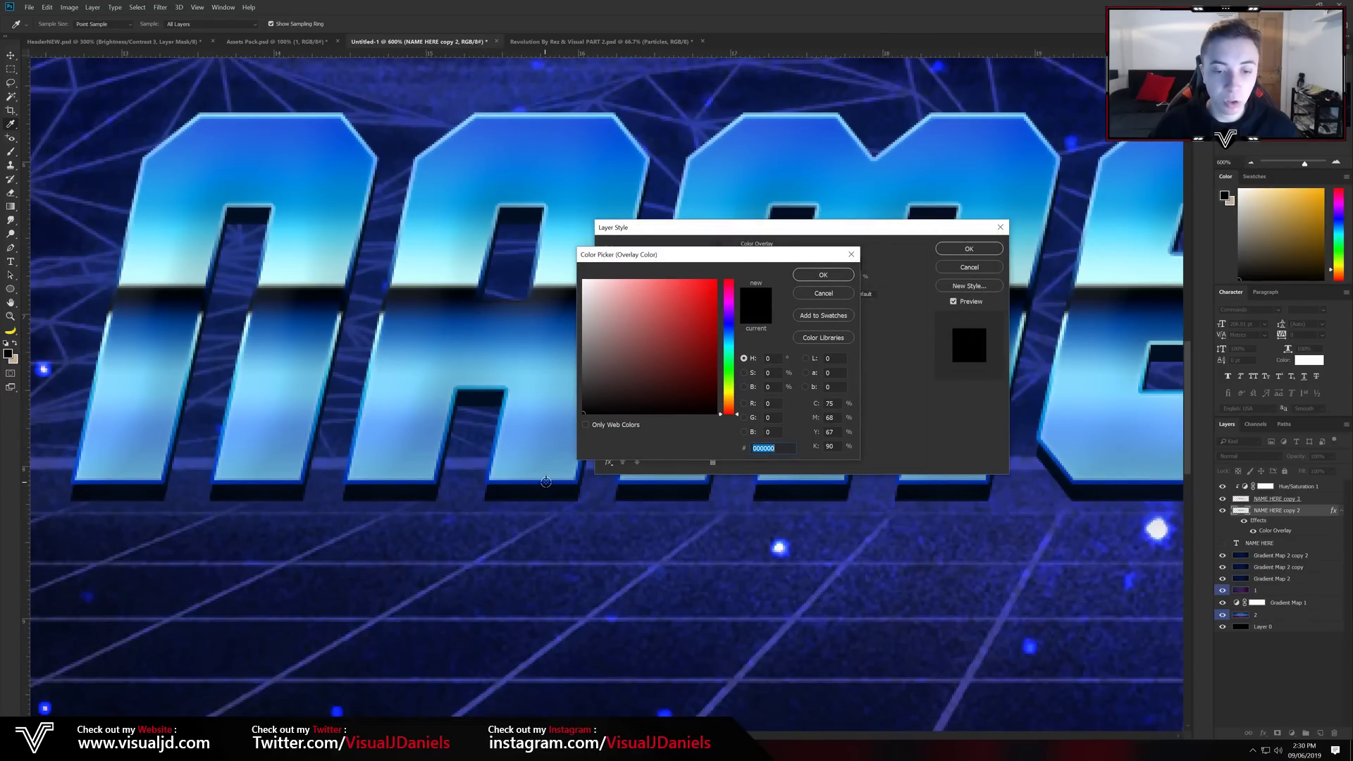
{"action": "left_click", "coordinate": [546, 482]}
{"action": "left_click", "coordinate": [560, 479]}
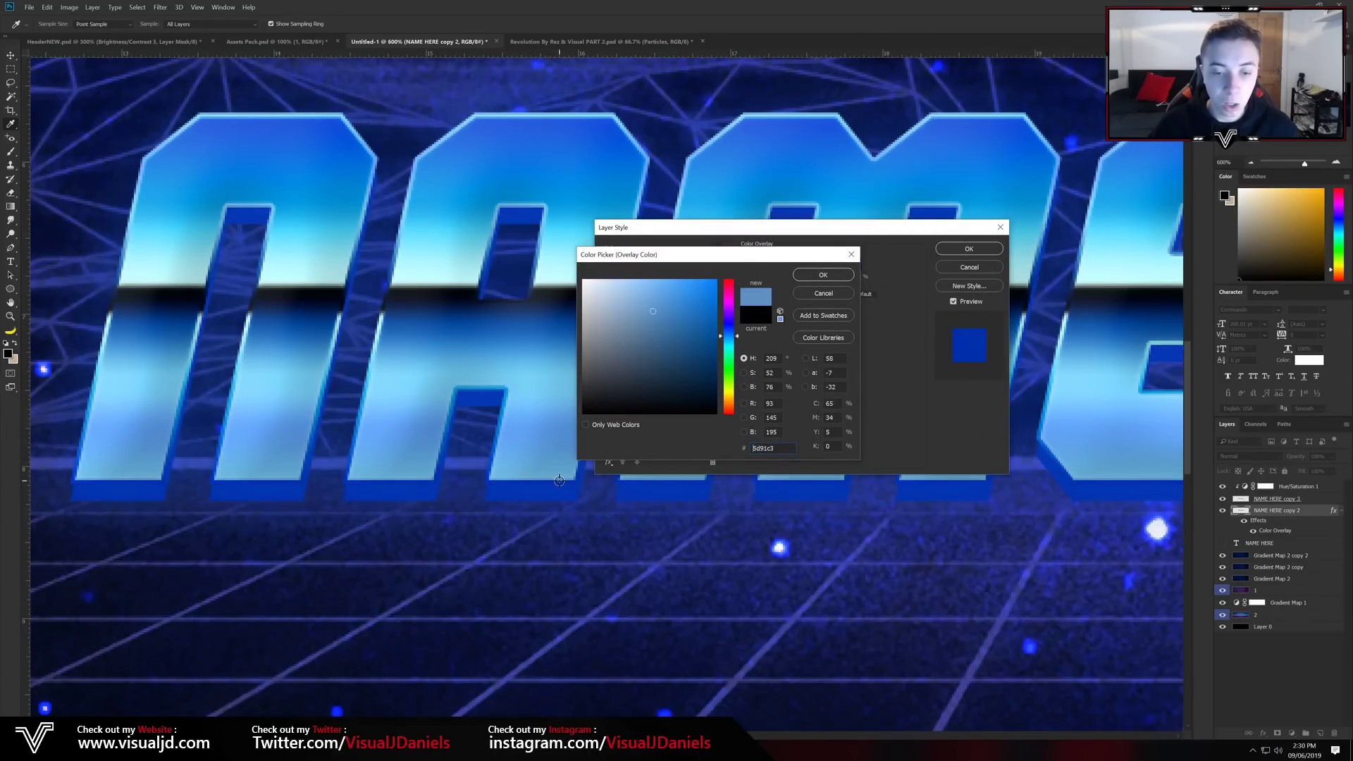
{"action": "left_click", "coordinate": [553, 485]}
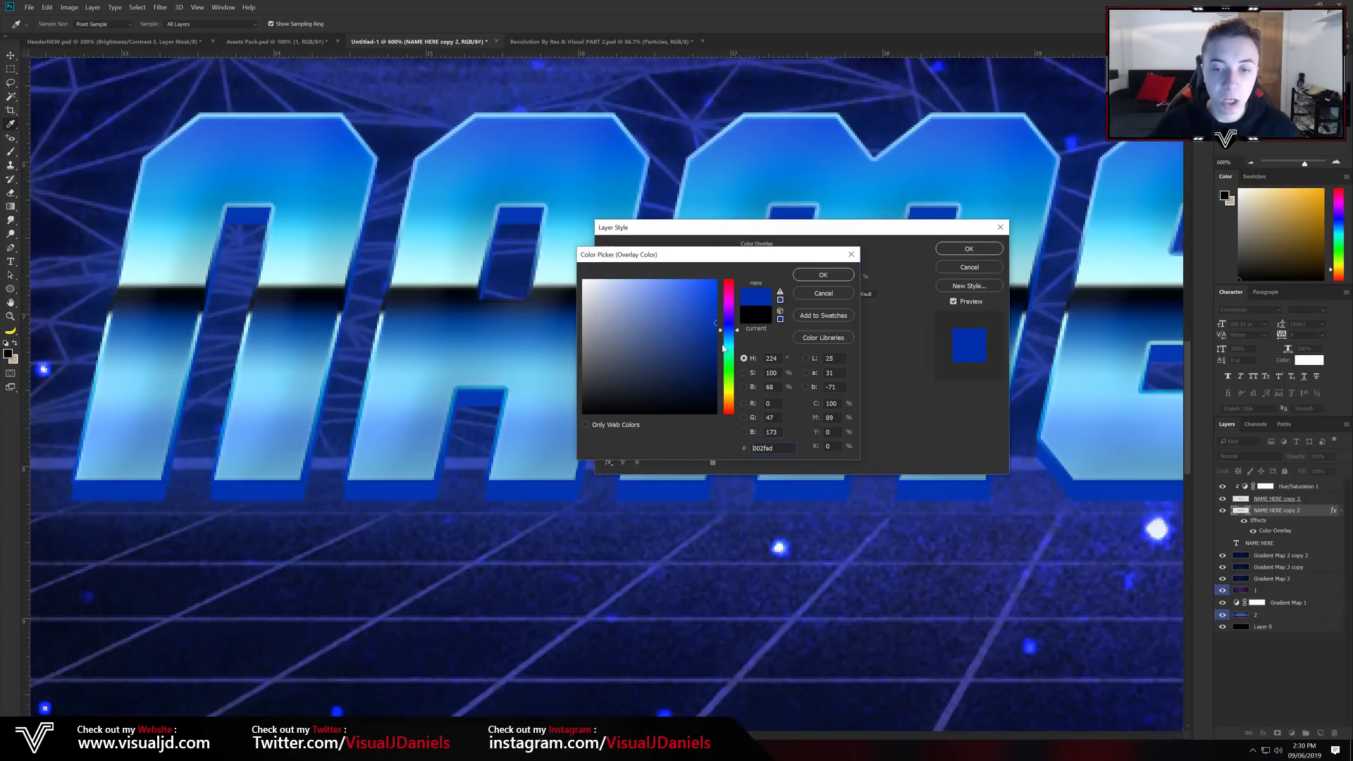
{"action": "left_click", "coordinate": [714, 333]}
{"action": "left_click_drag", "start_coordinate": [714, 332], "coordinate": [712, 346]}
{"action": "key", "text": "Return"}
{"action": "key", "text": "Return"}
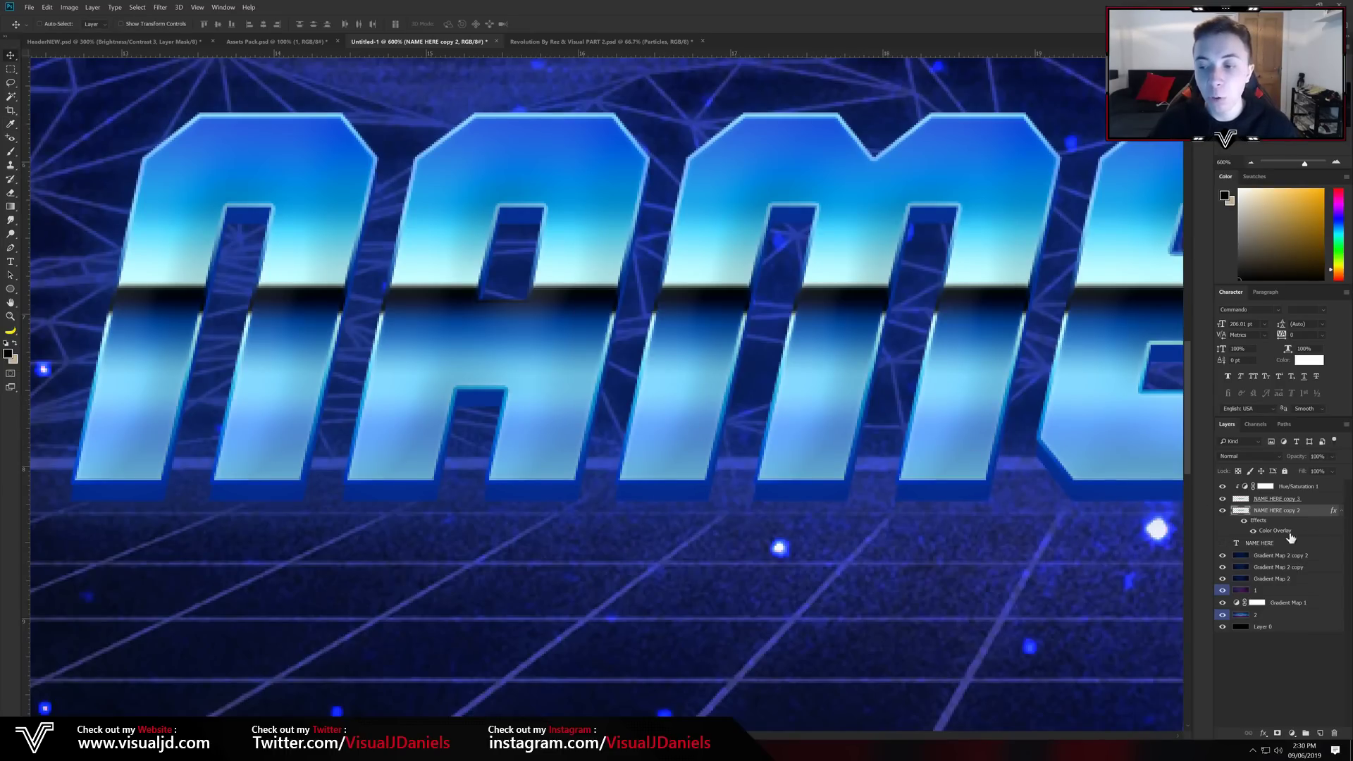
Compare the lettering with the blue NAME HERE copy 2 depth layer hidden and shown.
{"action": "left_click", "coordinate": [1222, 511]}
{"action": "left_click", "coordinate": [1221, 511]}
{"action": "left_click", "coordinate": [1222, 510]}
{"action": "left_click", "coordinate": [1222, 511]}
{"action": "left_click", "coordinate": [1222, 511]}
{"action": "left_click", "coordinate": [1222, 511]}
Duplicate the blue NAME HERE copy 2 layer and nudge the lower one a few pixels further down.
{"action": "key", "text": "ctrl+j"}
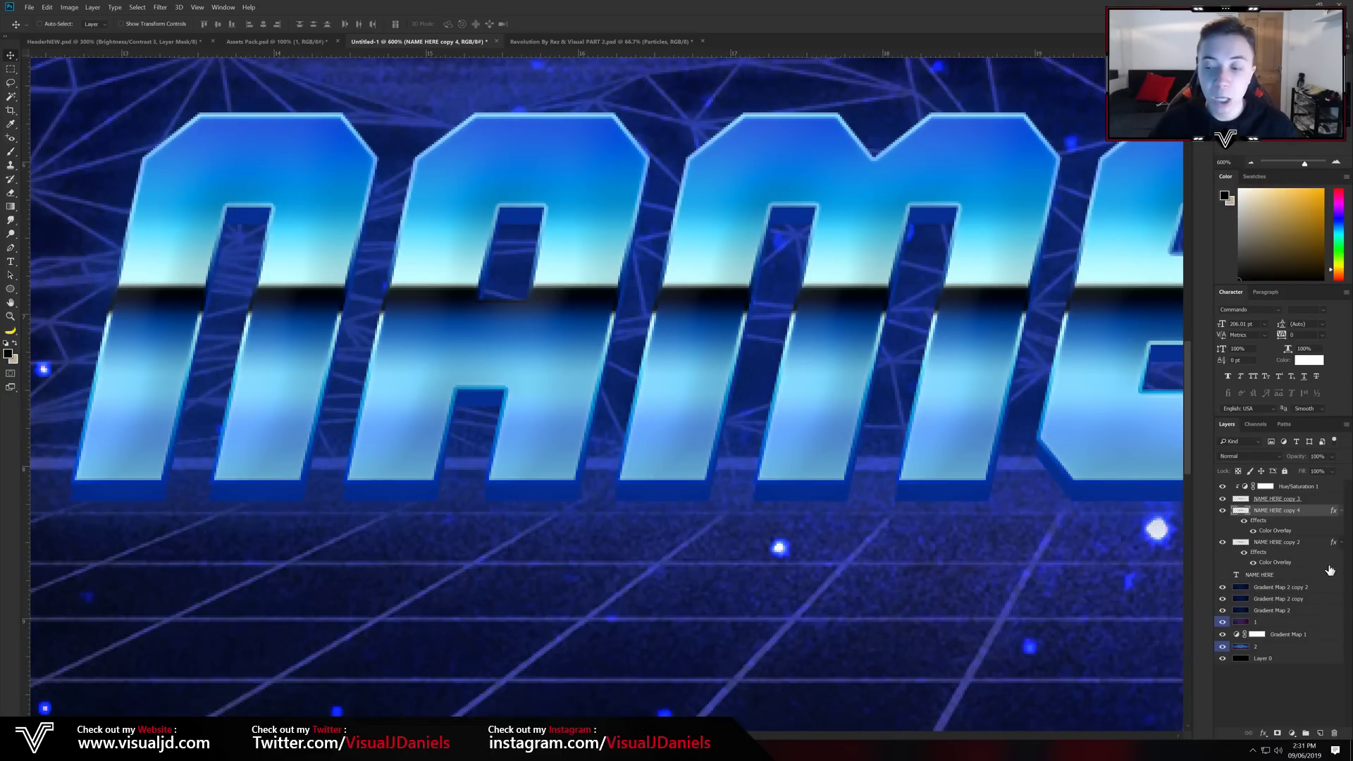
{"action": "left_click", "coordinate": [1304, 543]}
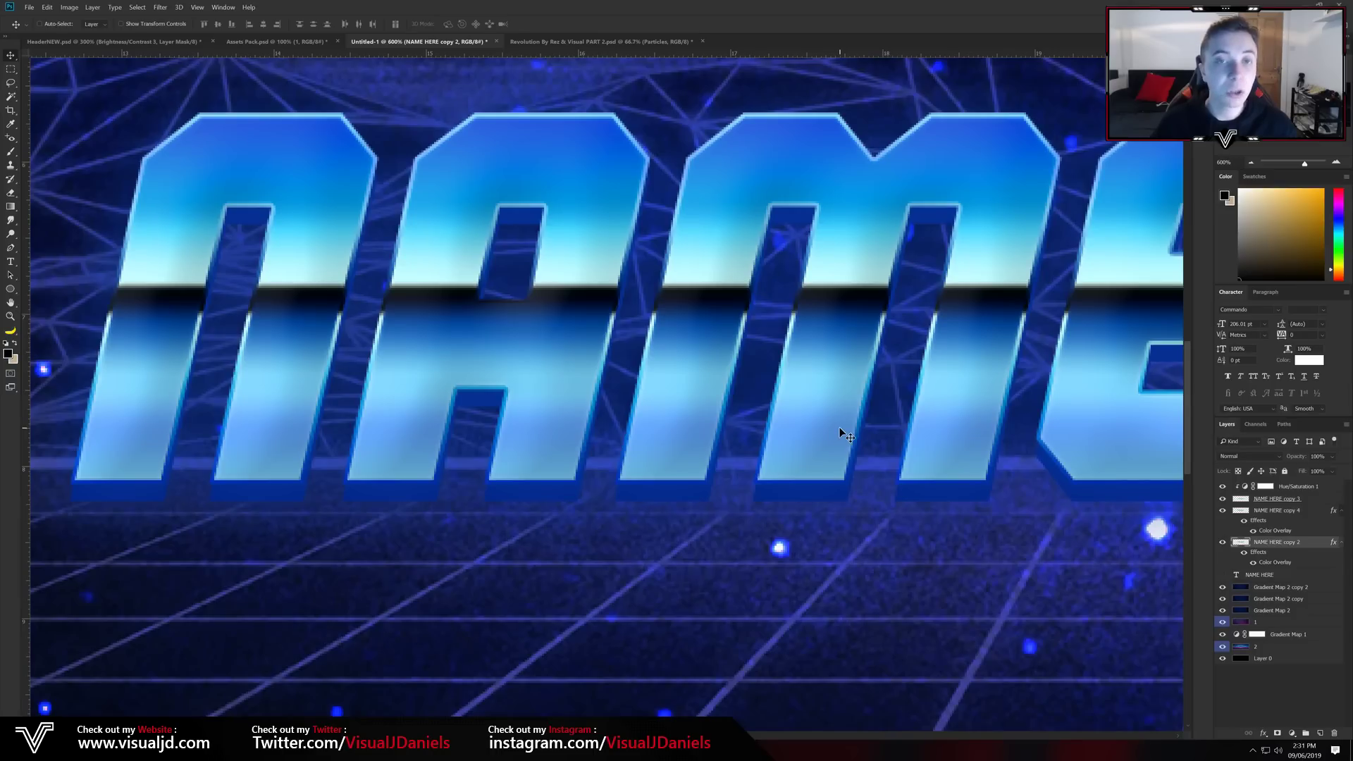
{"action": "key", "text": "Down"}
{"action": "key", "text": "Down"}
{"action": "key", "text": "Down"}
{"action": "key", "text": "Down"}
{"action": "key", "text": "Down"}
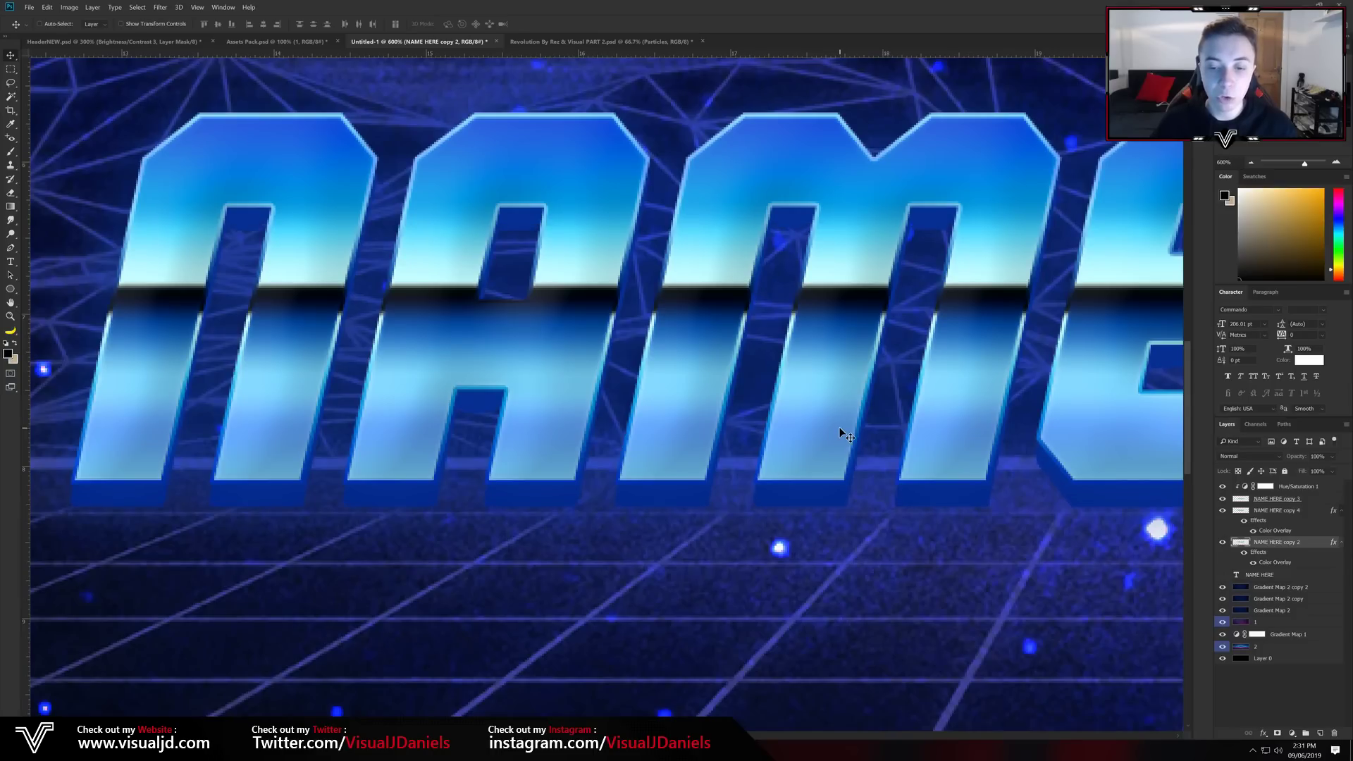
{"action": "key", "text": "Down"}
{"action": "key", "text": "Down"}
{"action": "key", "text": "Down"}
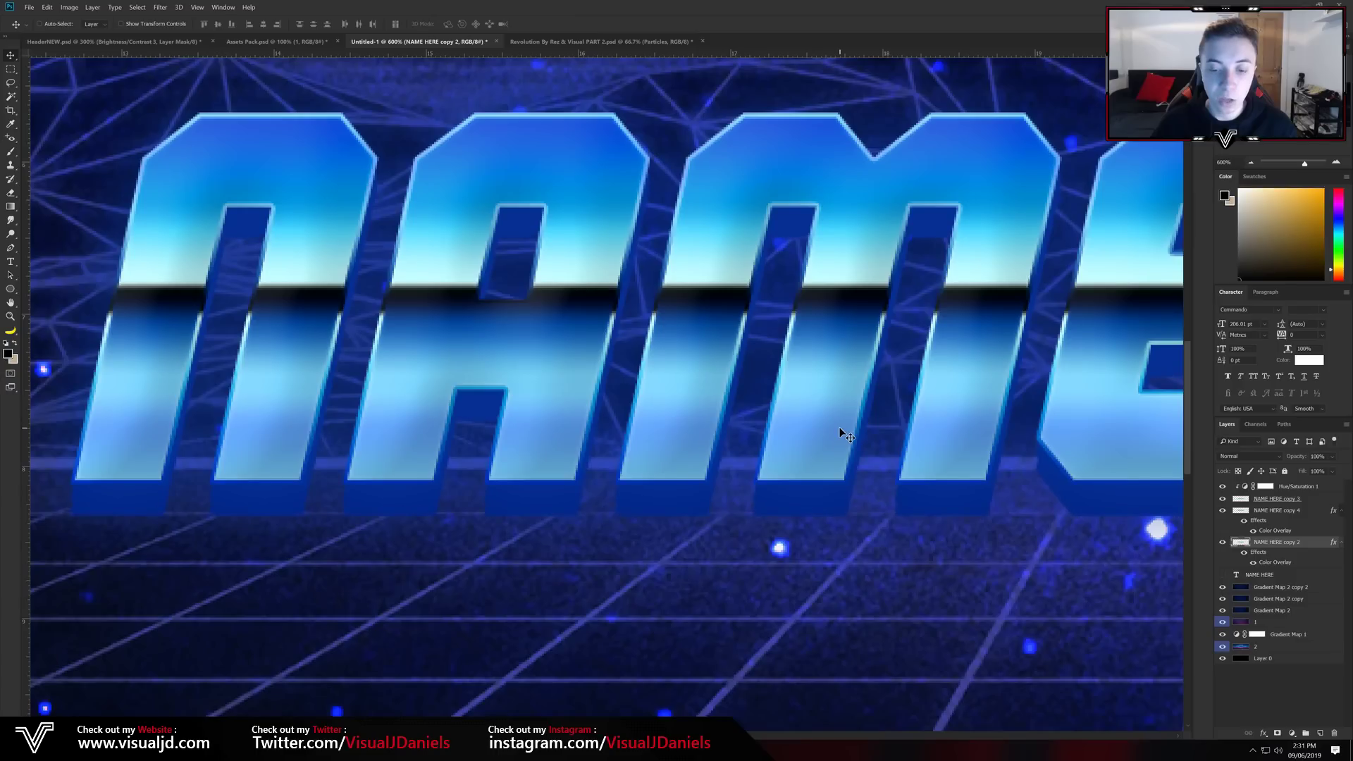
Change the Color Overlay of the lower NAME HERE copy 2 layer to a darker navy blue.
{"action": "double_click", "coordinate": [1311, 543]}
{"action": "left_click", "coordinate": [630, 371]}
{"action": "left_click", "coordinate": [851, 265]}
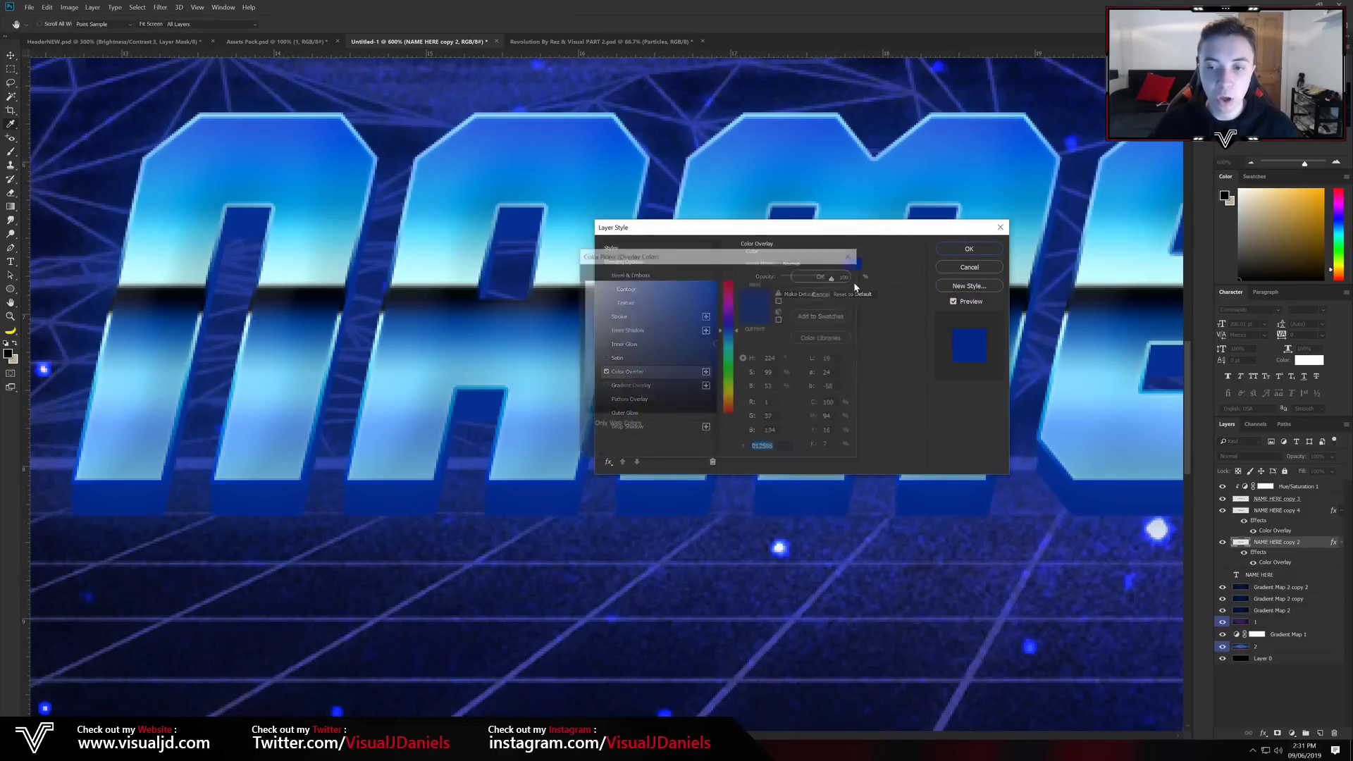
{"action": "left_click_drag", "start_coordinate": [711, 350], "coordinate": [717, 370]}
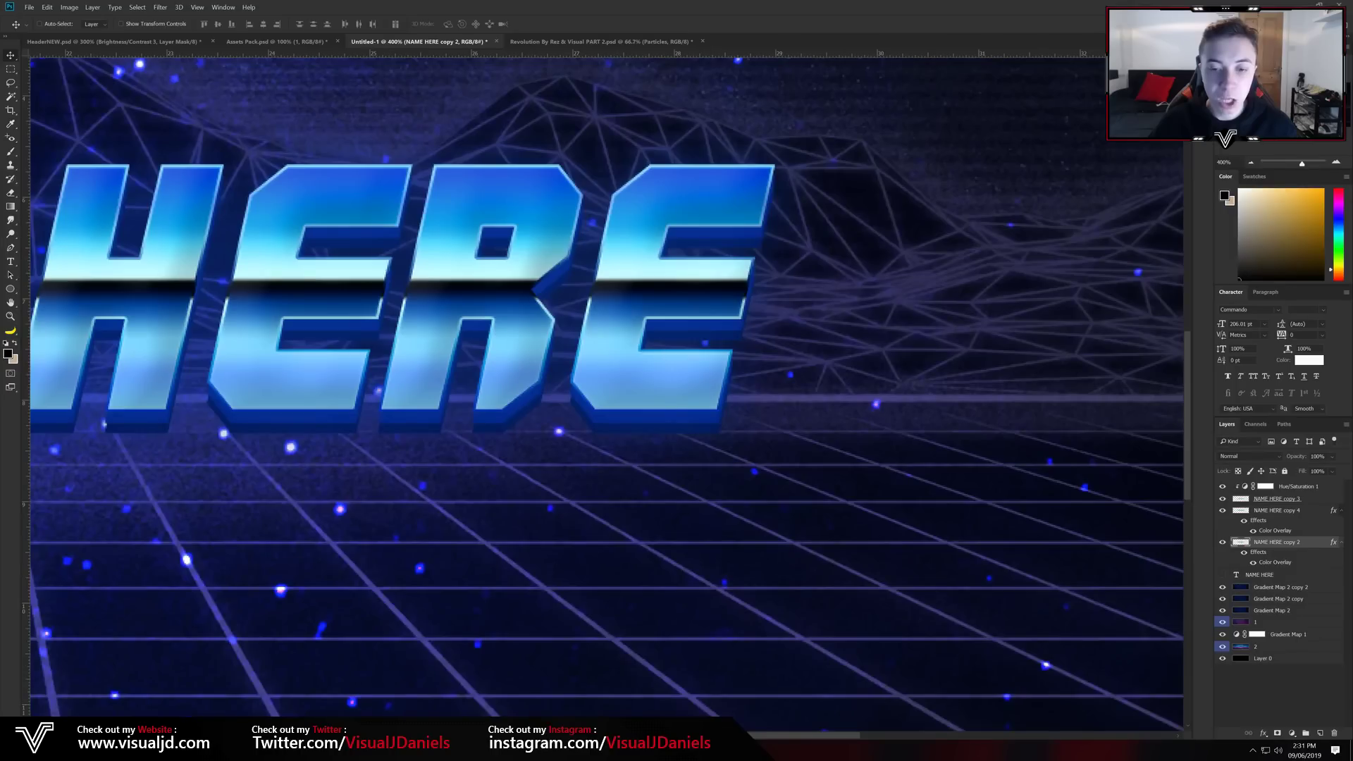
Duplicate the top blue NAME HERE lettering layer and move the lower copy beneath the two colour-overlay depth layers.
{"action": "left_click_drag", "start_coordinate": [104, 424], "coordinate": [973, 423]}
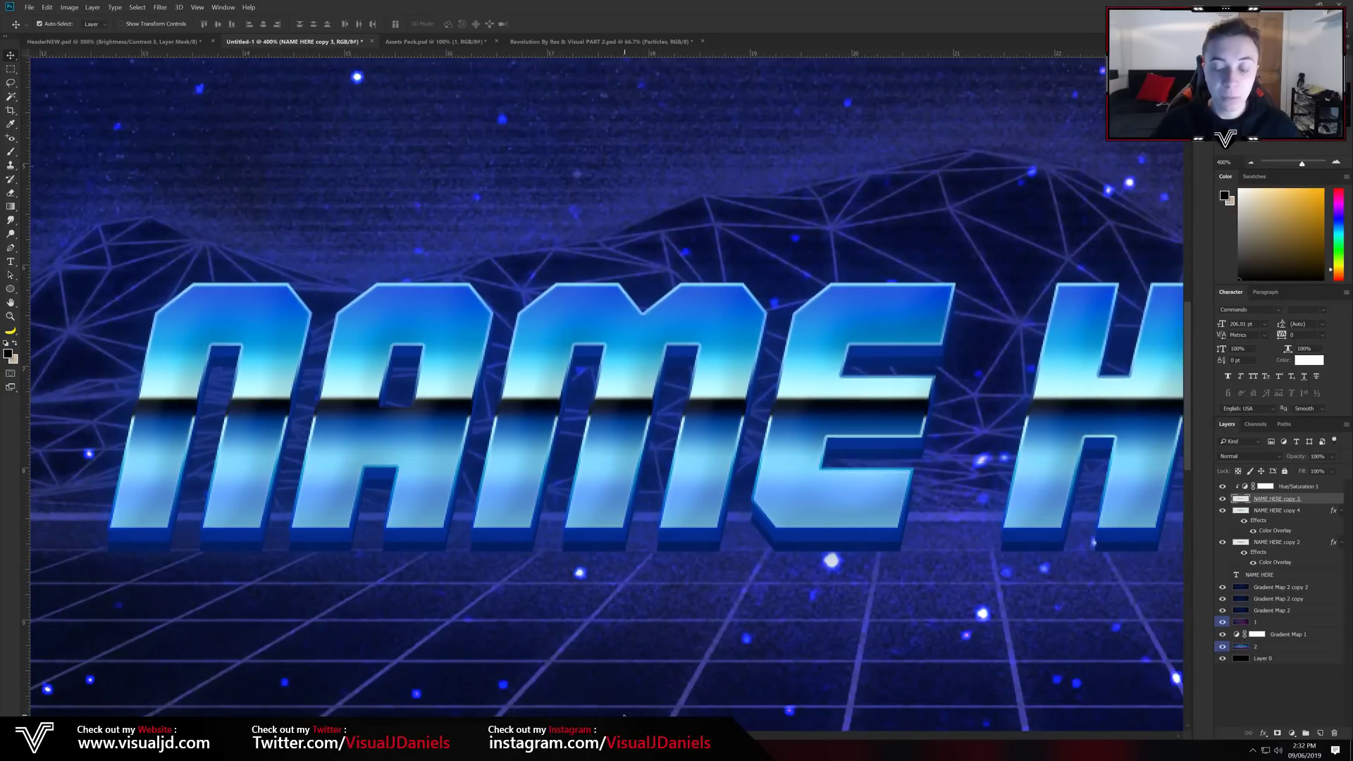
{"action": "scroll", "coordinate": [623, 716], "scroll_direction": "down", "scroll_amount": 5}
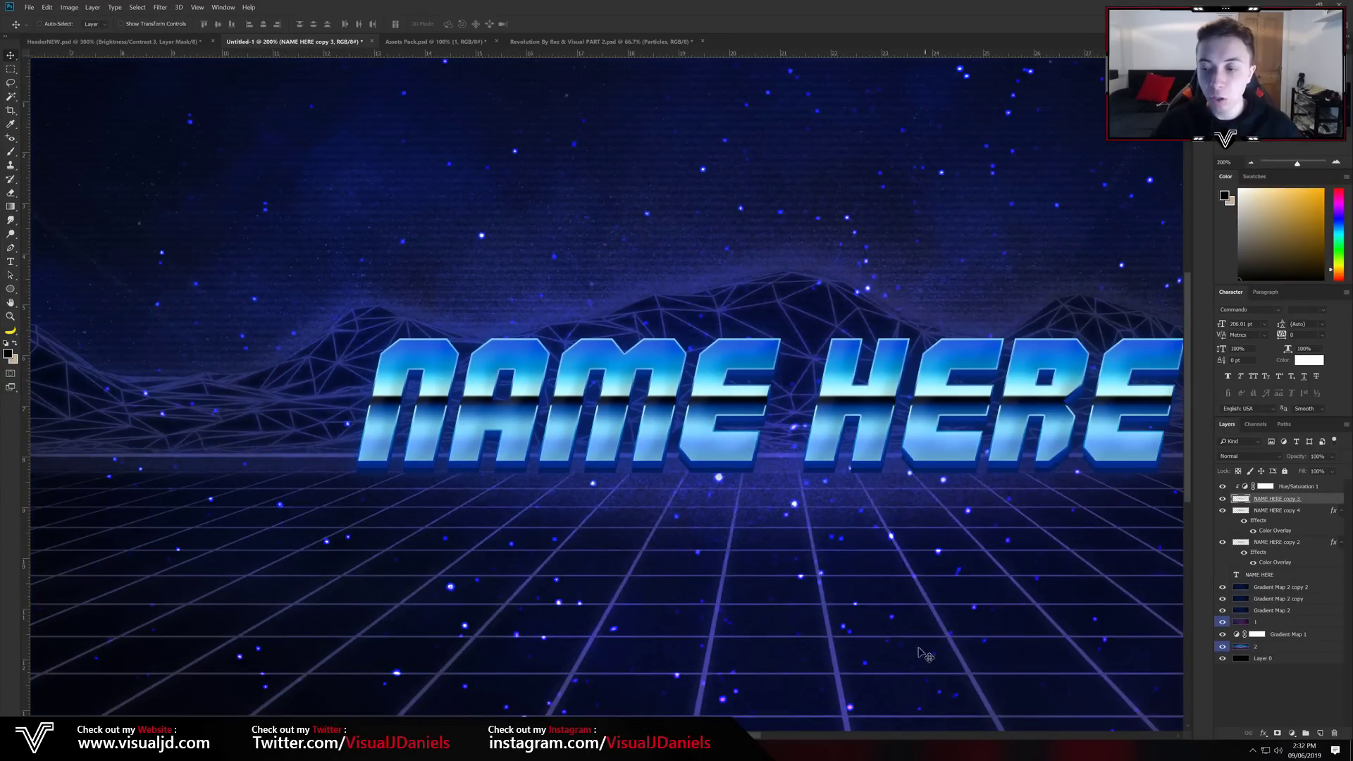
{"action": "scroll", "coordinate": [923, 654], "scroll_direction": "right", "scroll_amount": 3}
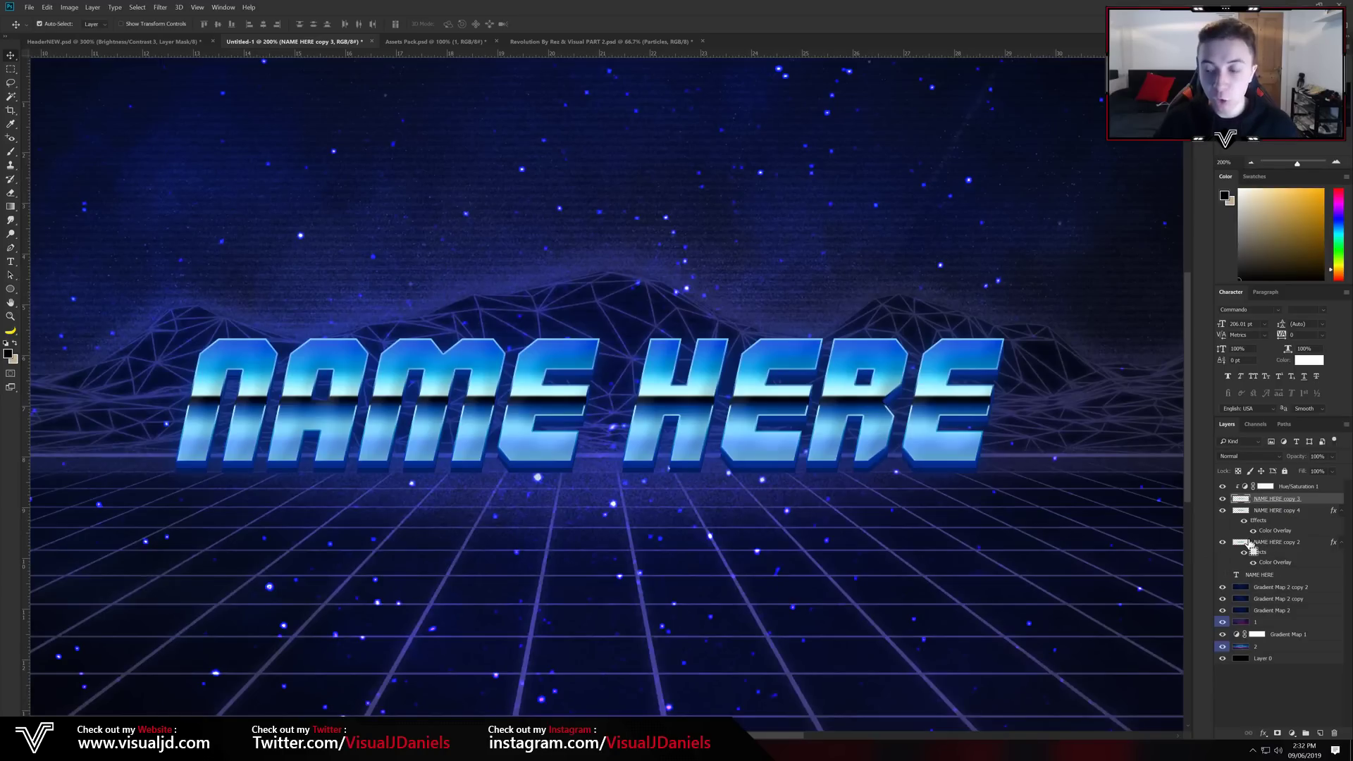
{"action": "key", "text": "ctrl+j"}
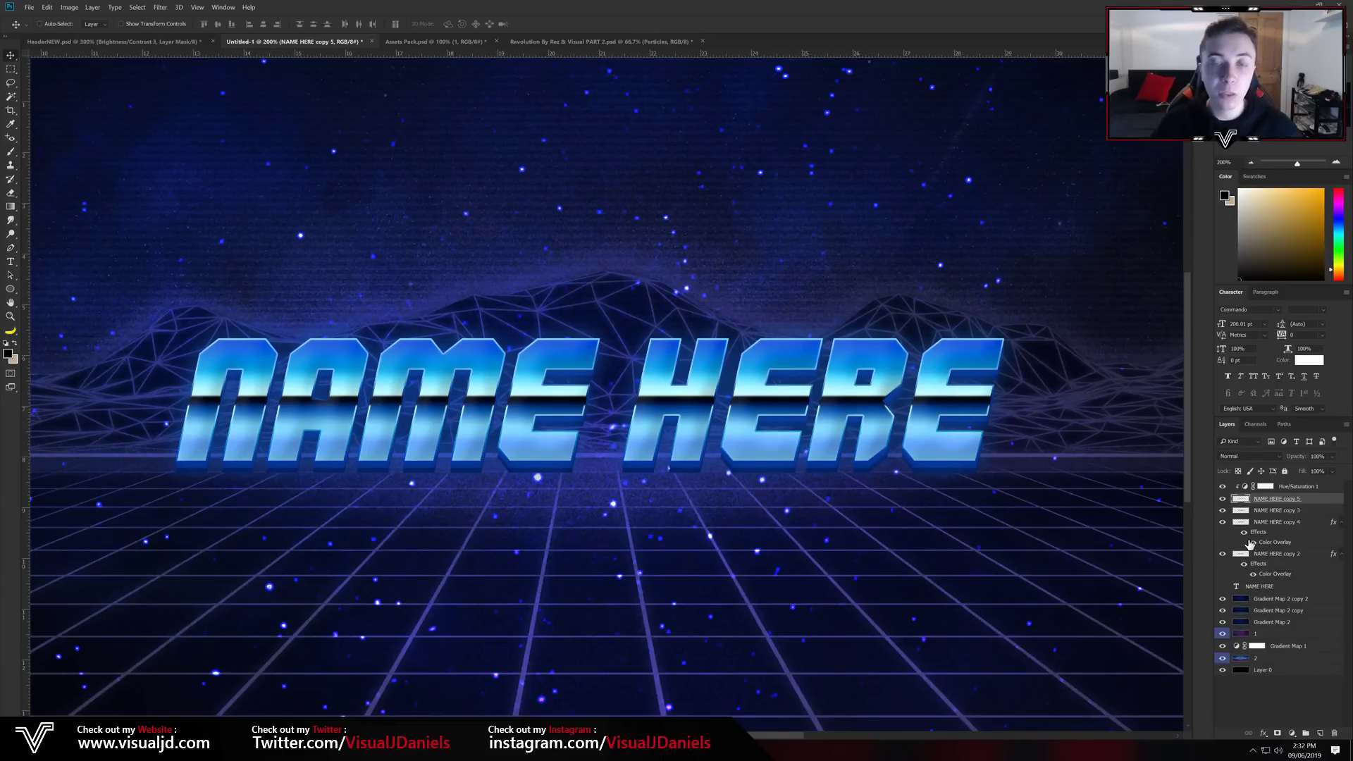
{"action": "left_click", "coordinate": [1303, 512]}
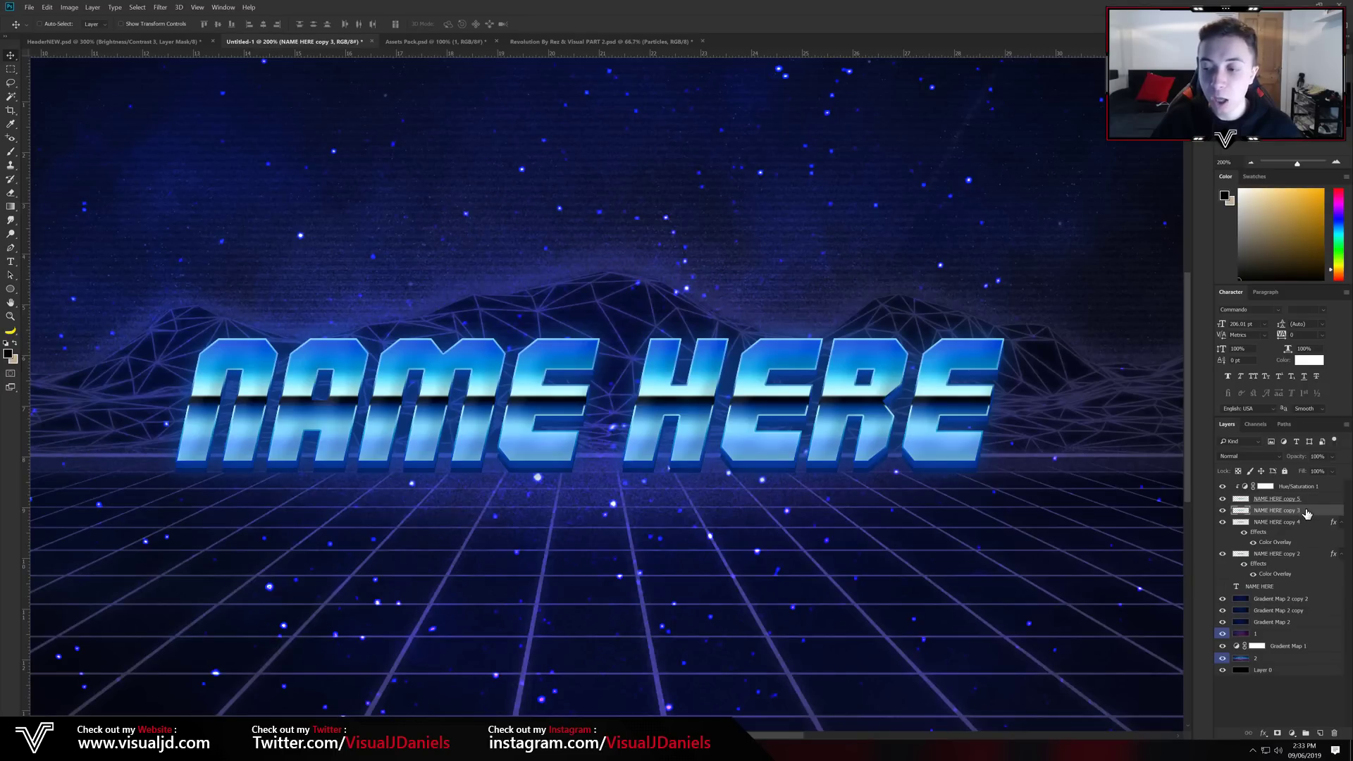
{"action": "left_click_drag", "start_coordinate": [1307, 514], "coordinate": [1271, 588]}
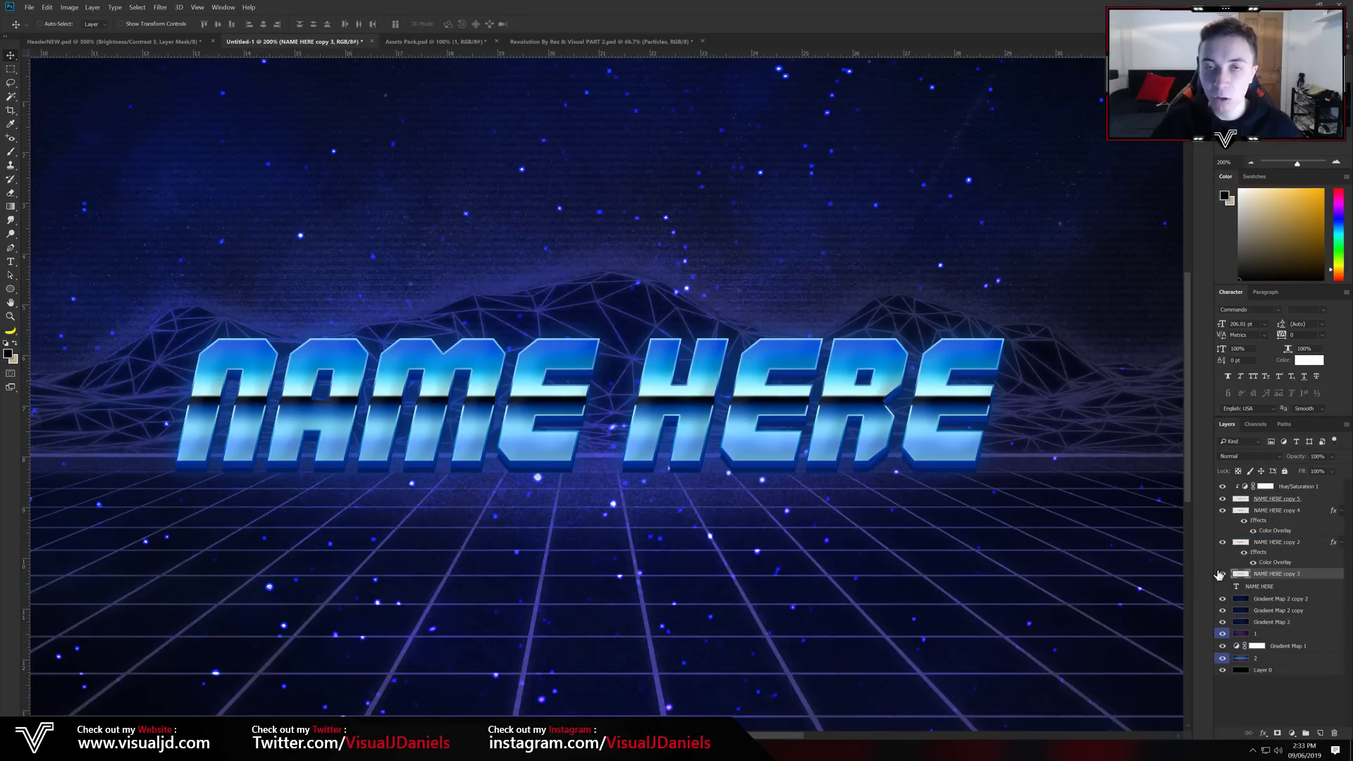
{"action": "left_click_drag", "start_coordinate": [1240, 574], "coordinate": [1289, 581]}
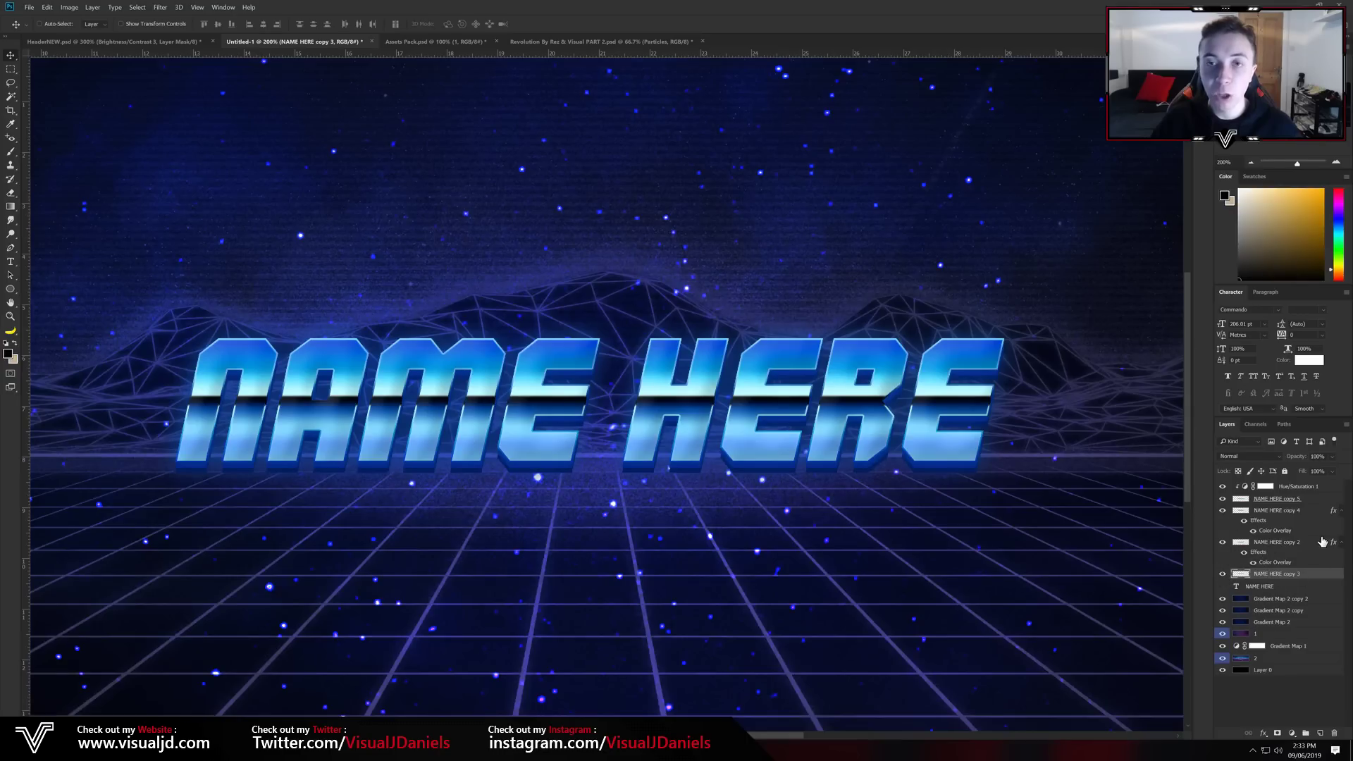
Set the blend mode of the NAME HERE copy 3 layer behind the lettering to Dissolve and its opacity to about 14%.
{"action": "left_click", "coordinate": [1239, 458]}
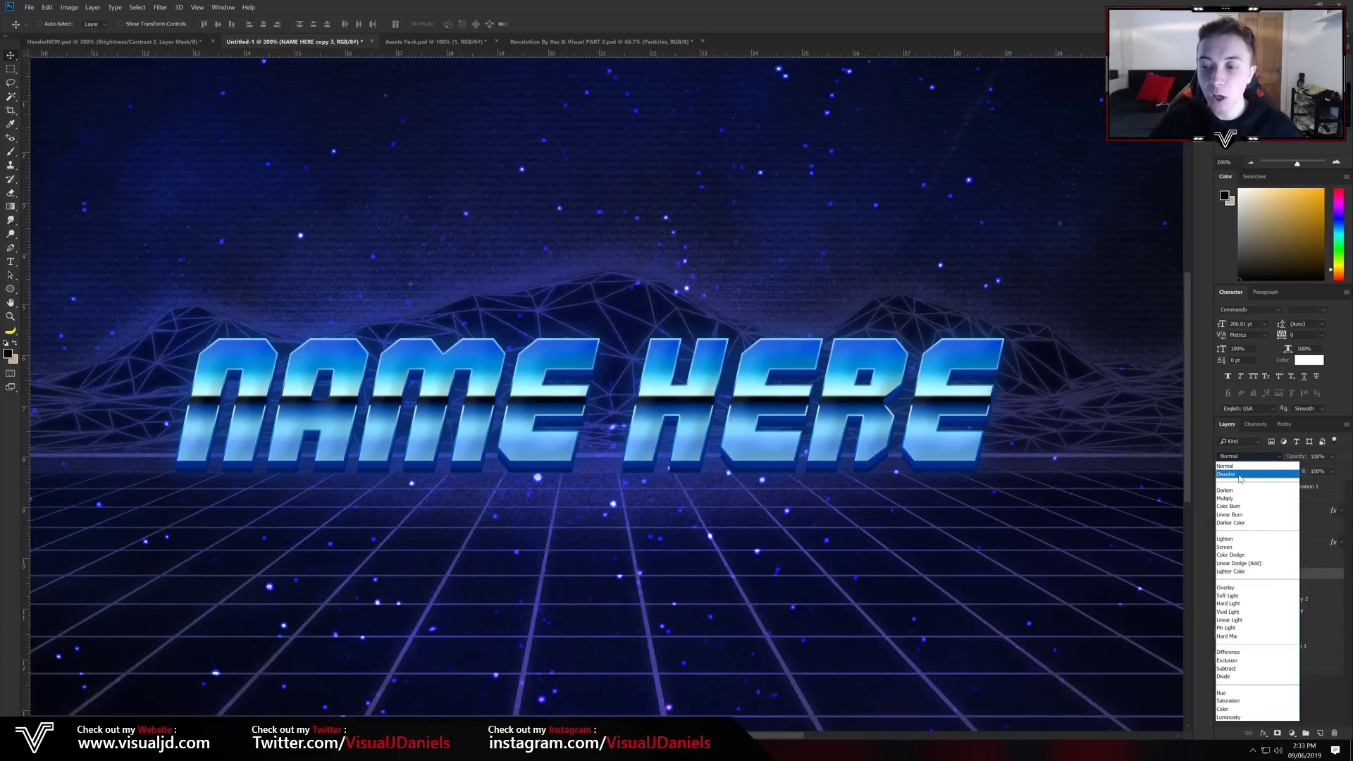
{"action": "left_click", "coordinate": [1240, 475]}
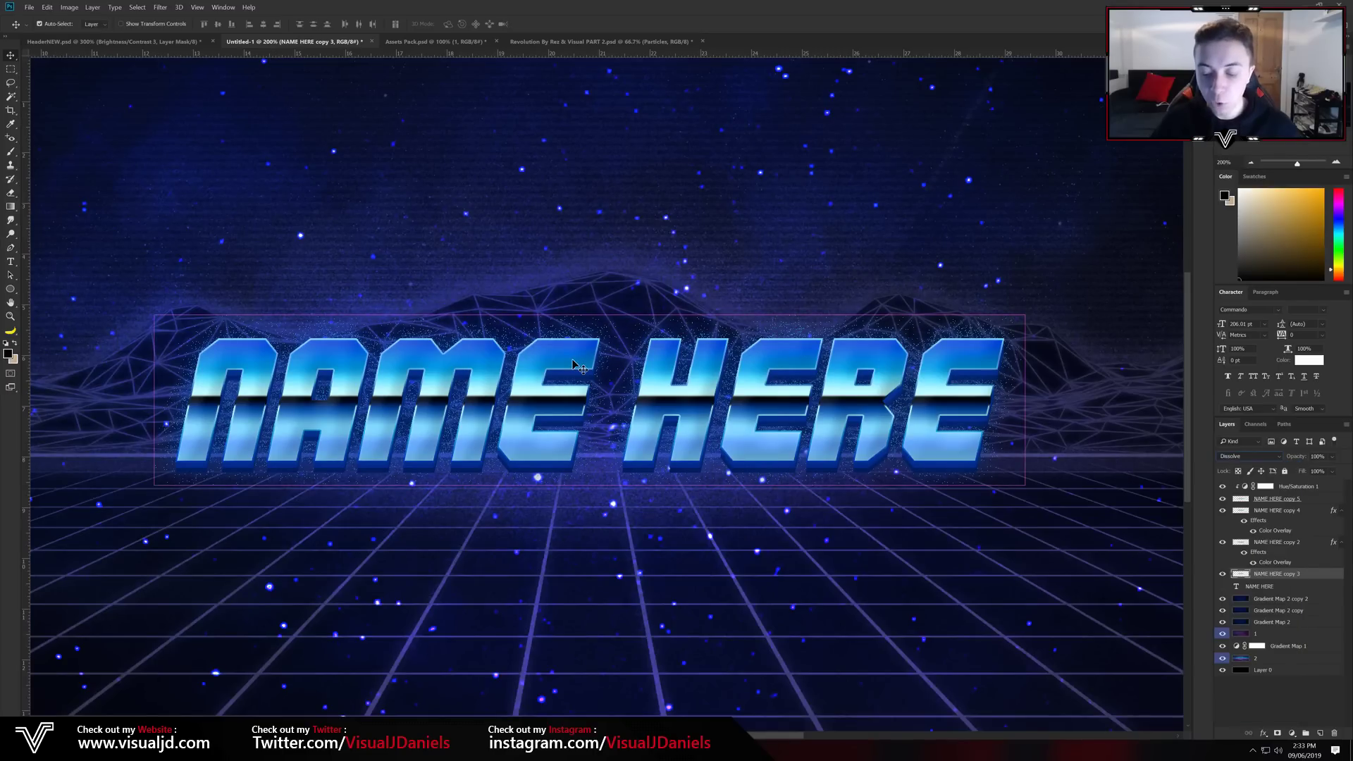
{"action": "scroll", "coordinate": [574, 365], "scroll_direction": "down", "scroll_amount": 5}
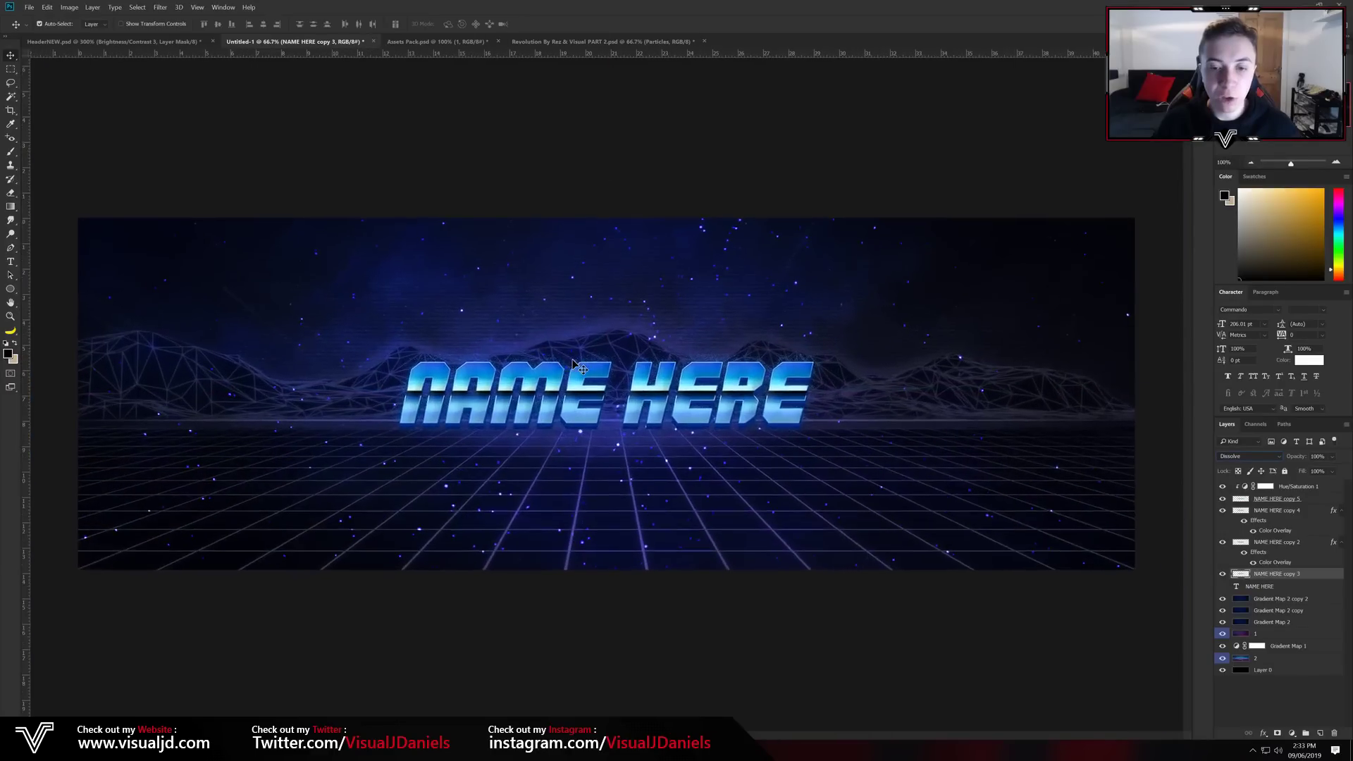
{"action": "scroll", "coordinate": [574, 364], "scroll_direction": "up", "scroll_amount": 4}
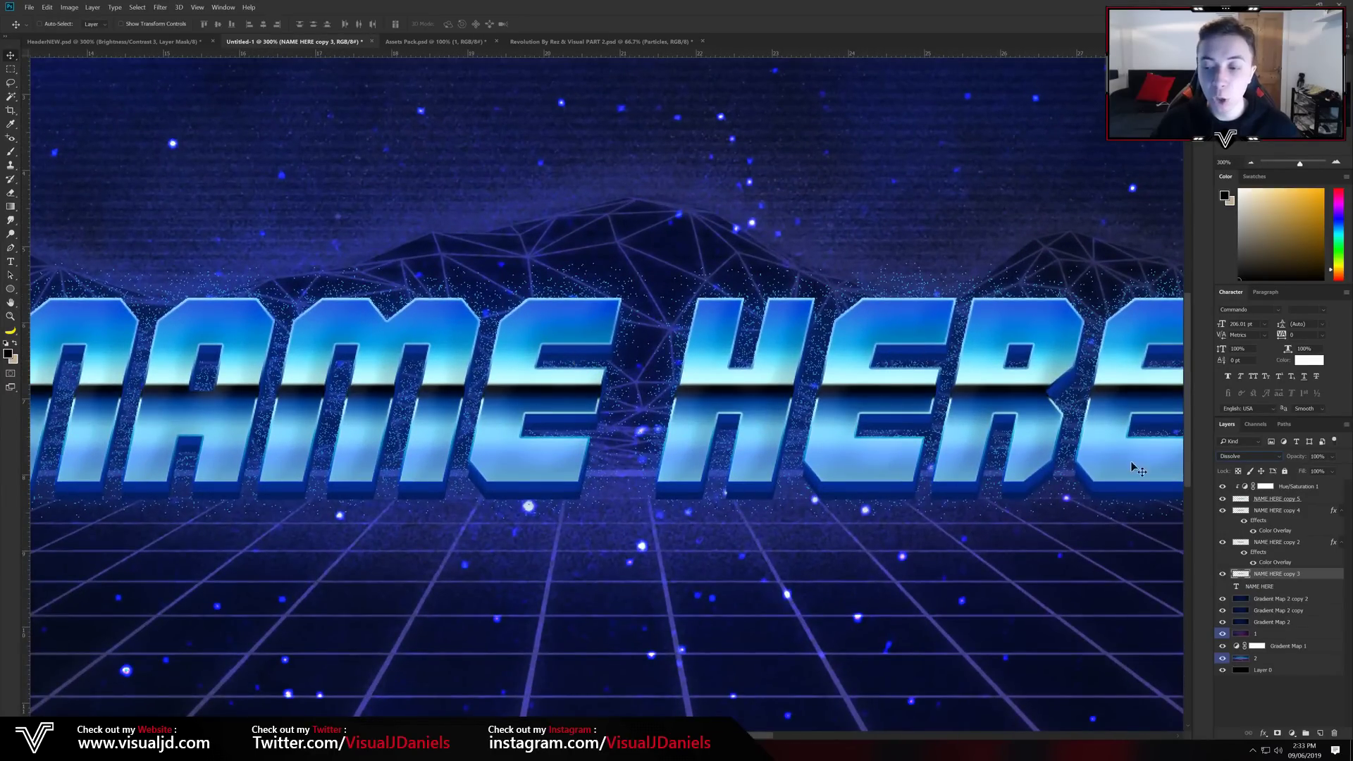
{"action": "left_click_drag", "start_coordinate": [1333, 463], "coordinate": [1320, 470]}
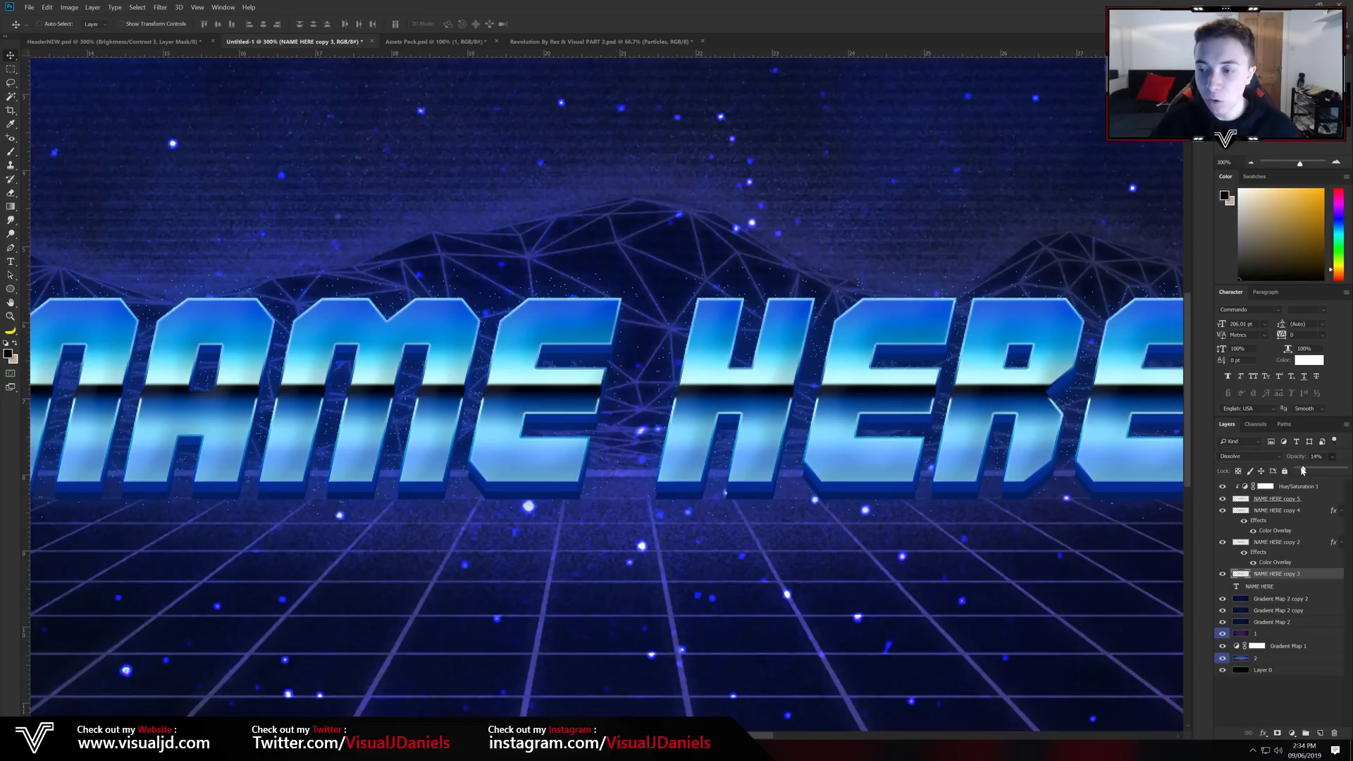
{"action": "key", "text": "ctrl+1"}
Show the original NAME HERE text layer and enlarge it slightly so it extends beyond the blue lettering.
{"action": "left_click", "coordinate": [1227, 589]}
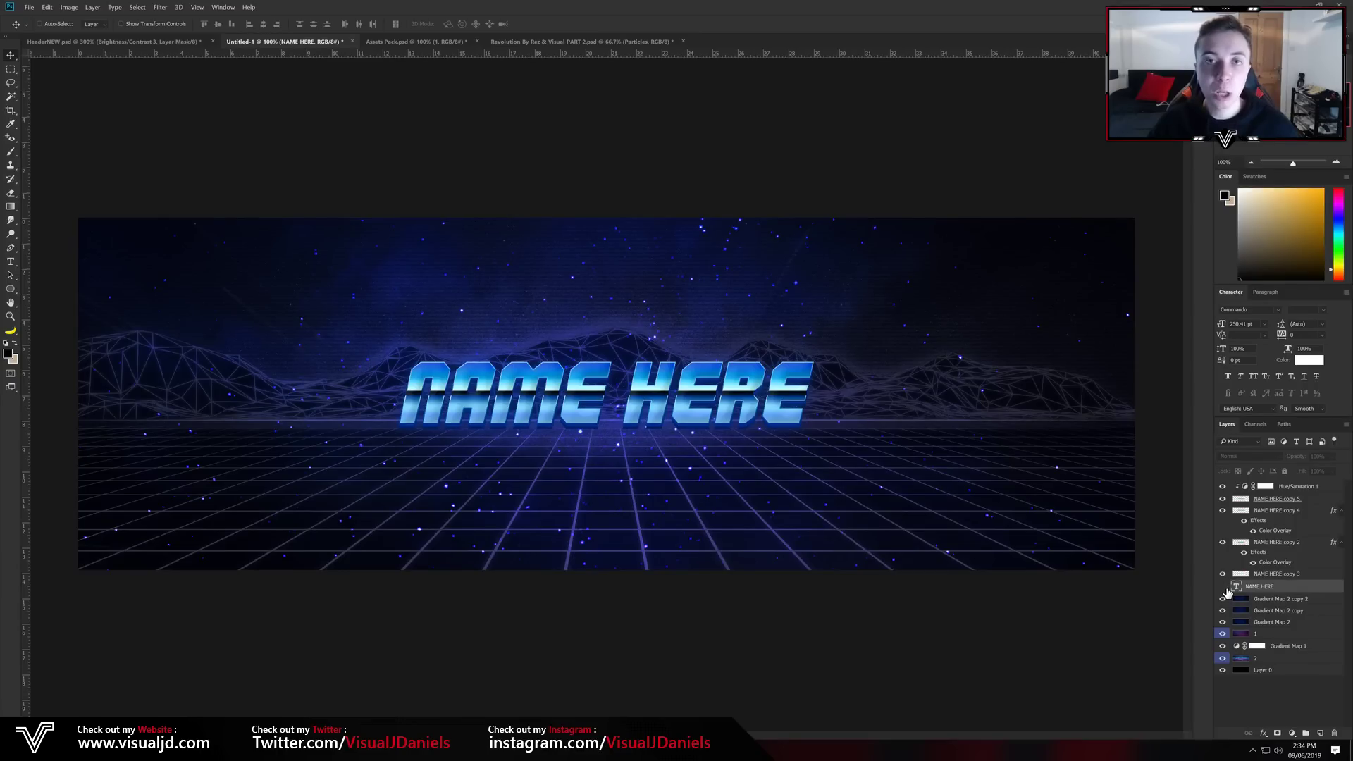
{"action": "left_click", "coordinate": [1223, 588]}
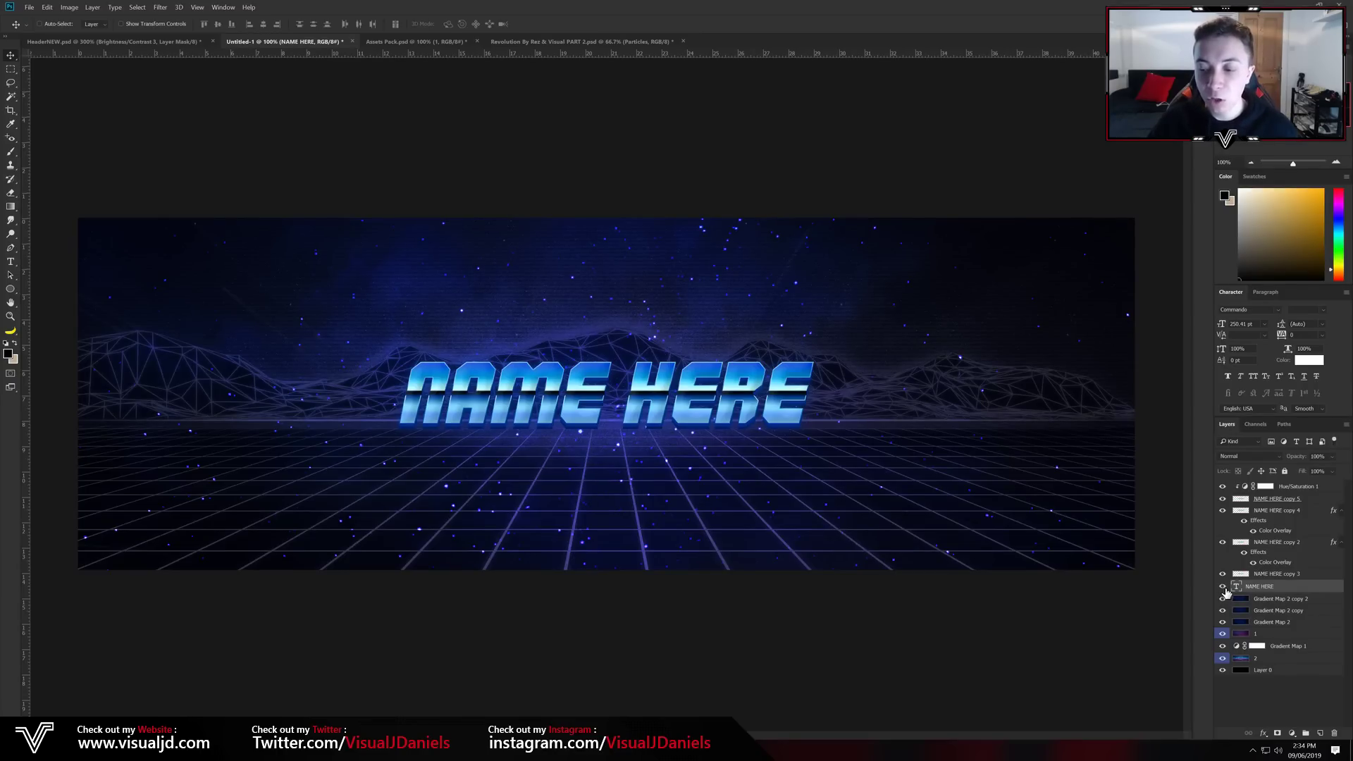
{"action": "key", "text": "ctrl+plus"}
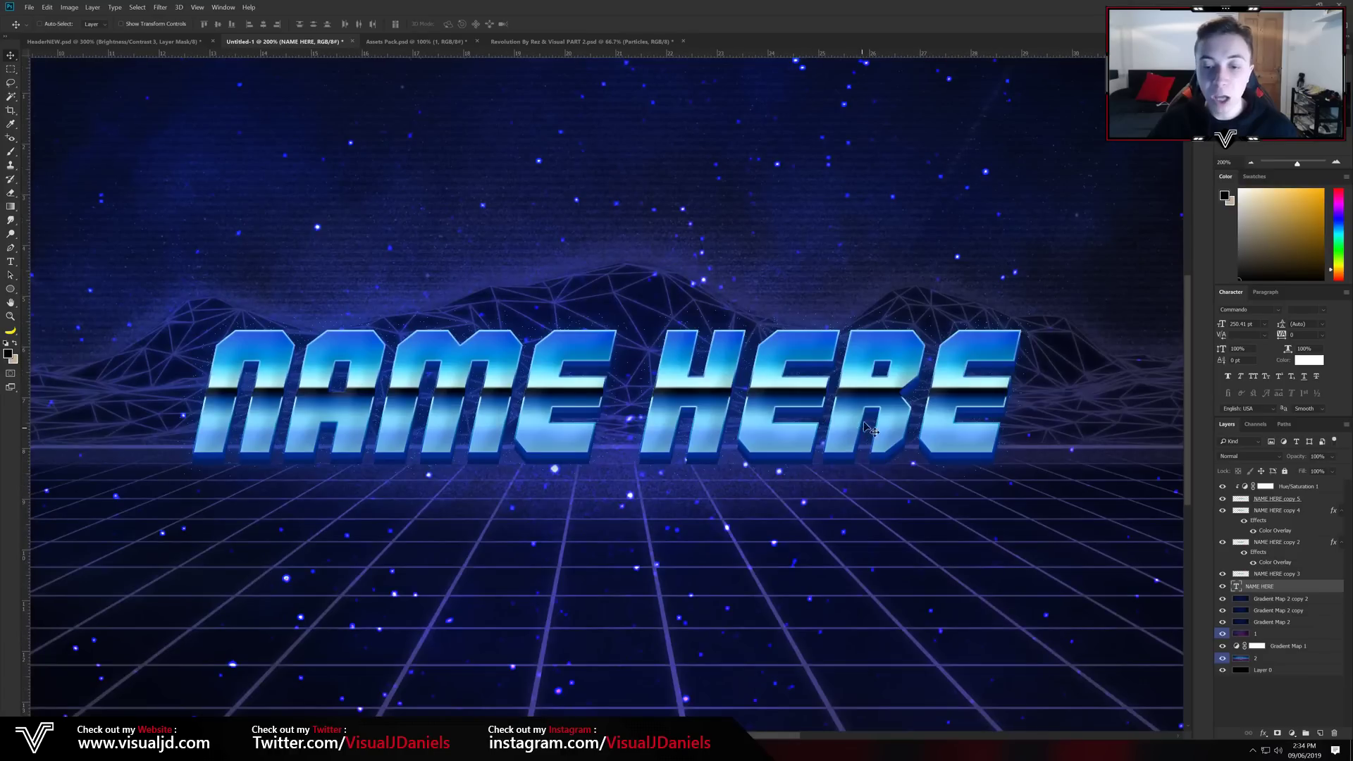
{"action": "mouse_move", "coordinate": [937, 377]}
{"action": "left_mouse_down"}
{"action": "mouse_move", "coordinate": [926, 472]}
{"action": "mouse_move", "coordinate": [930, 380]}
{"action": "left_mouse_up"}
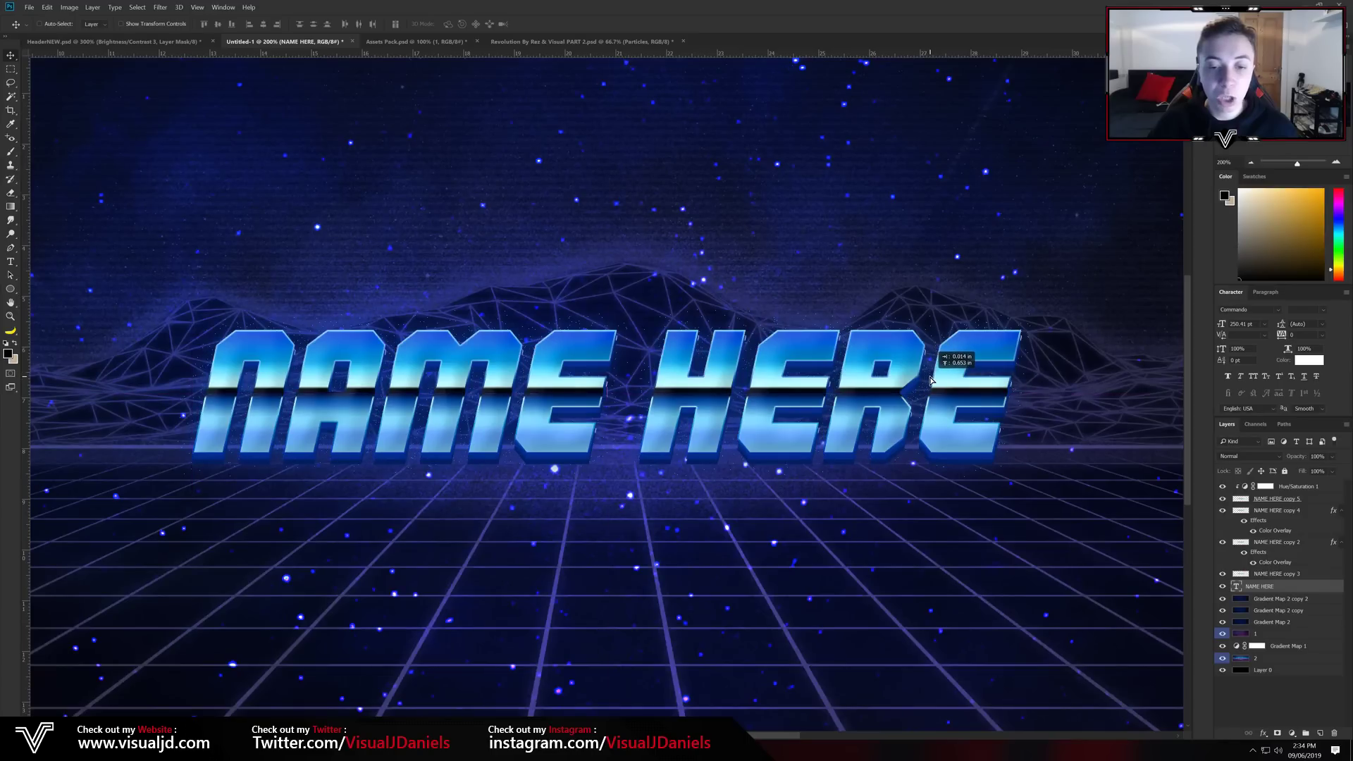
{"action": "key", "text": "ctrl+t"}
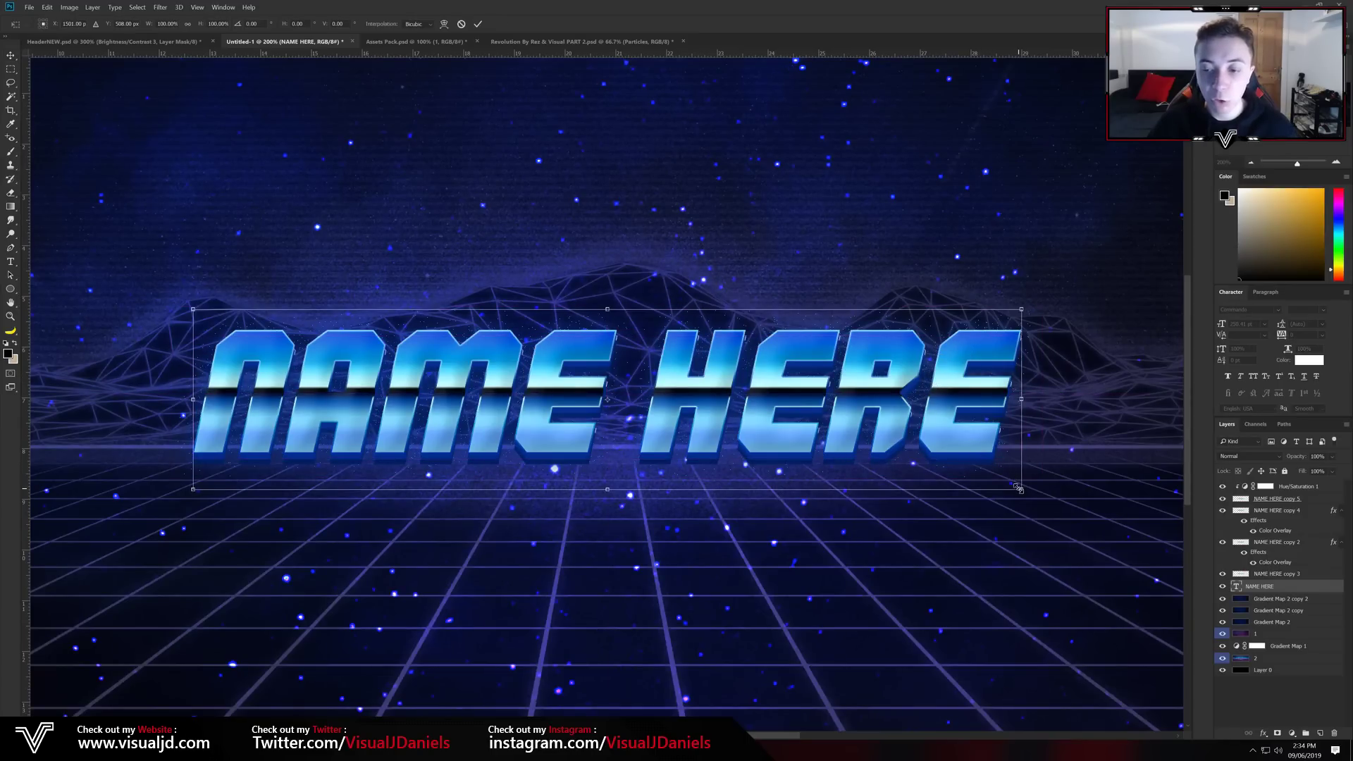
{"action": "mouse_move", "coordinate": [1022, 489]}
{"action": "left_mouse_down"}
{"action": "mouse_move", "coordinate": [1036, 494]}
{"action": "mouse_move", "coordinate": [1007, 484]}
{"action": "left_mouse_up"}
{"action": "key", "text": "Return"}
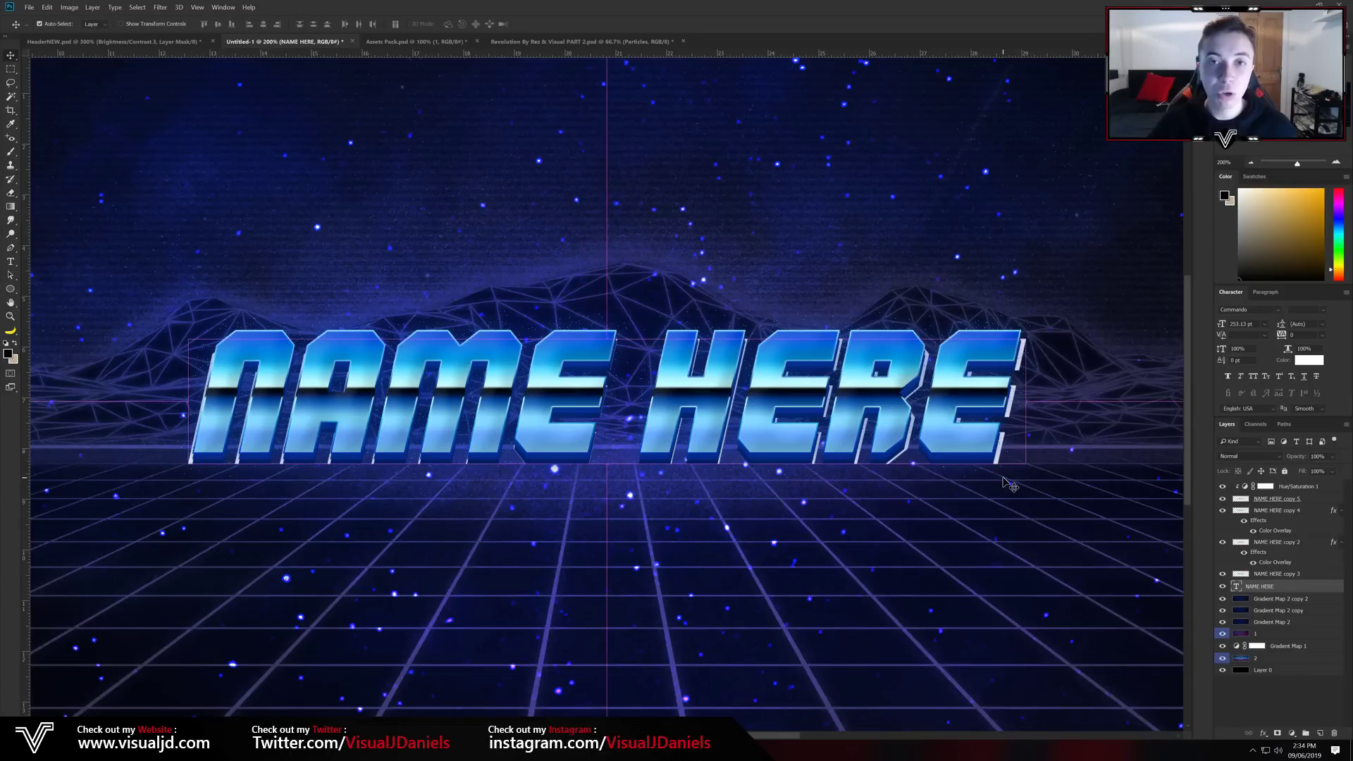
Set the Fill of the original NAME HERE text layer to 0%.
{"action": "left_click", "coordinate": [1329, 460]}
{"action": "left_click", "coordinate": [1331, 472]}
{"action": "left_click", "coordinate": [1331, 472]}
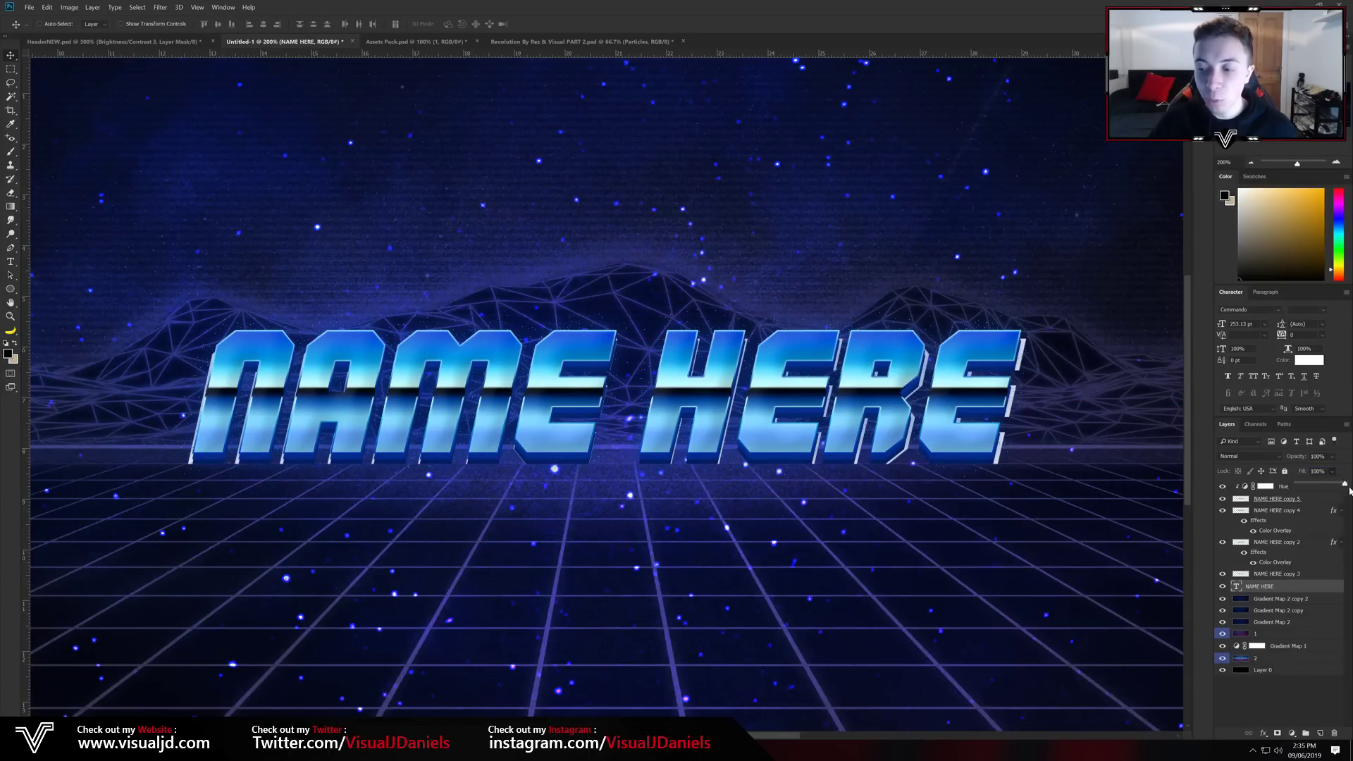
{"action": "left_click_drag", "start_coordinate": [1345, 486], "coordinate": [1250, 486]}
{"action": "left_click", "coordinate": [870, 373]}
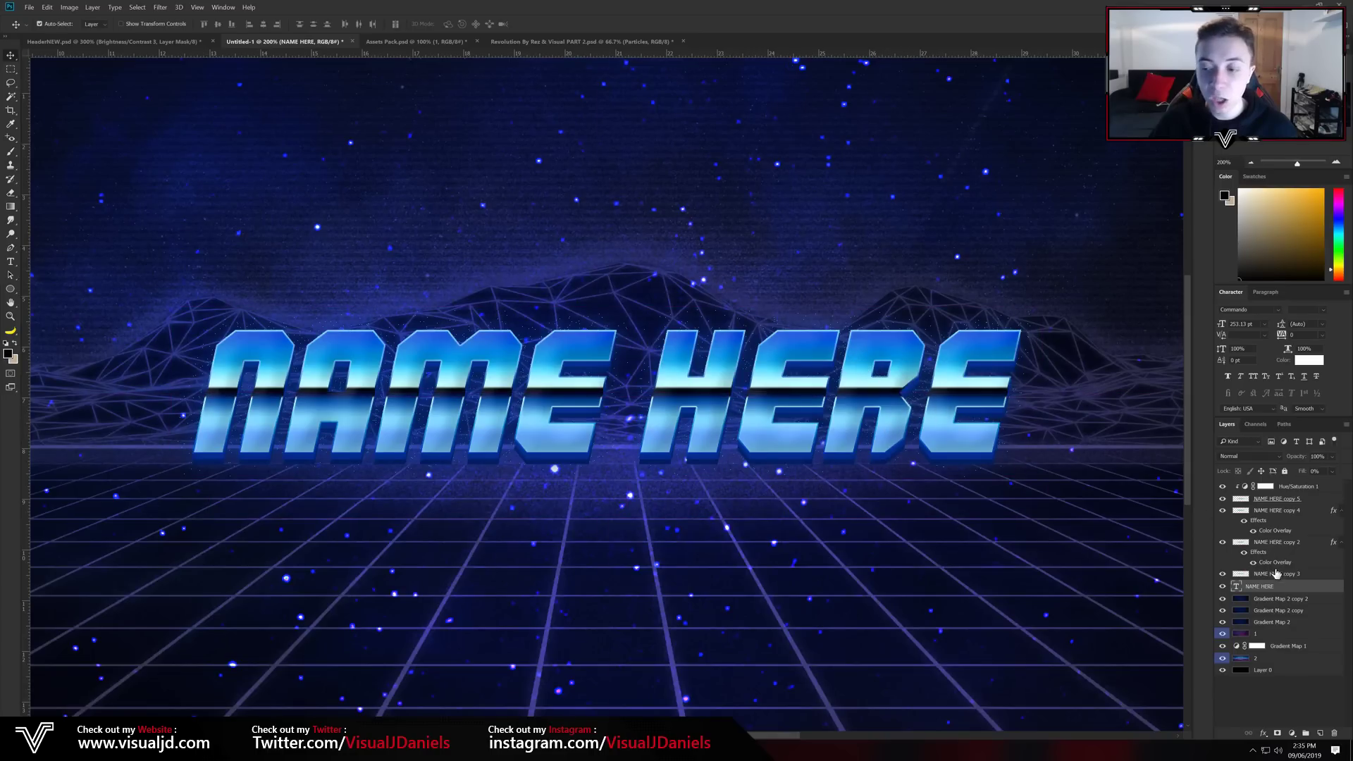
Add a thin white Stroke positioned inside to the original NAME HERE text layer and apply the layer style.
{"action": "double_click", "coordinate": [1301, 587]}
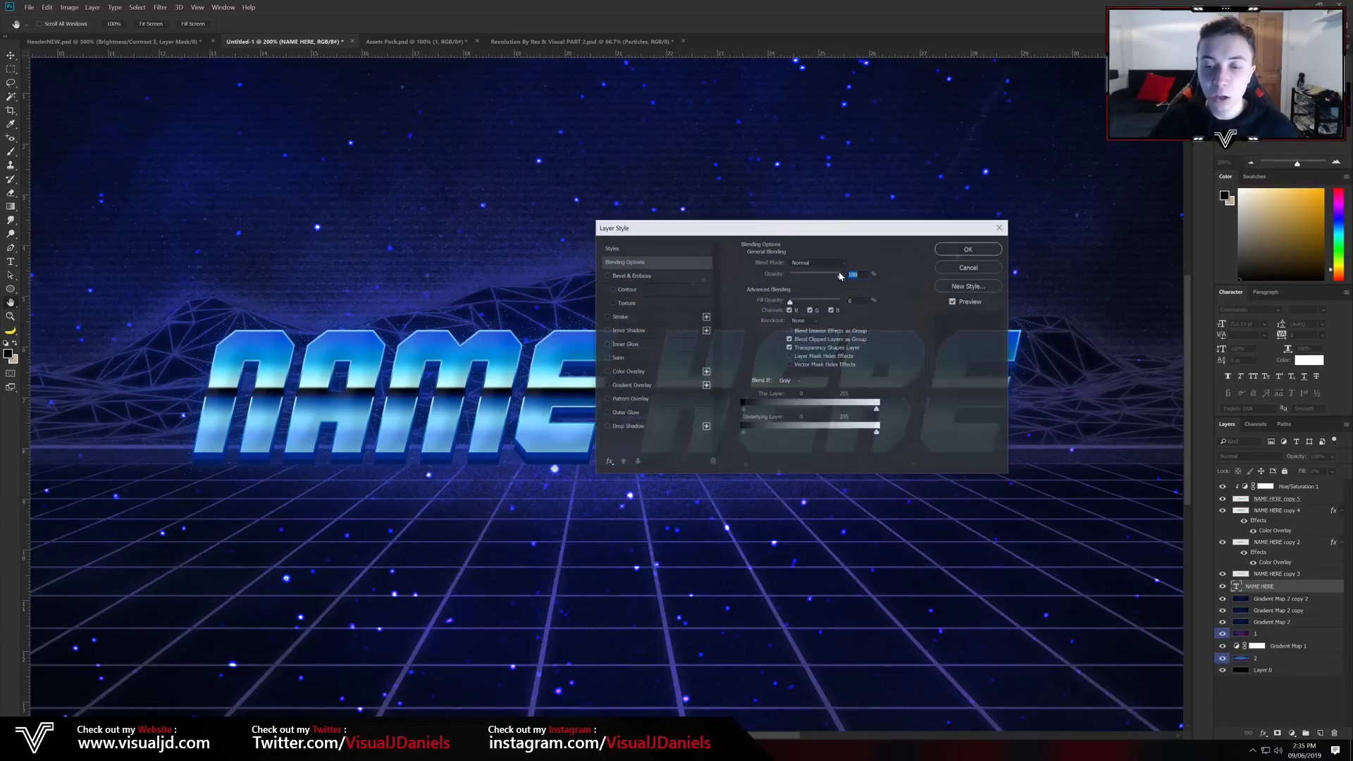
{"action": "left_click_drag", "start_coordinate": [722, 229], "coordinate": [885, 126]}
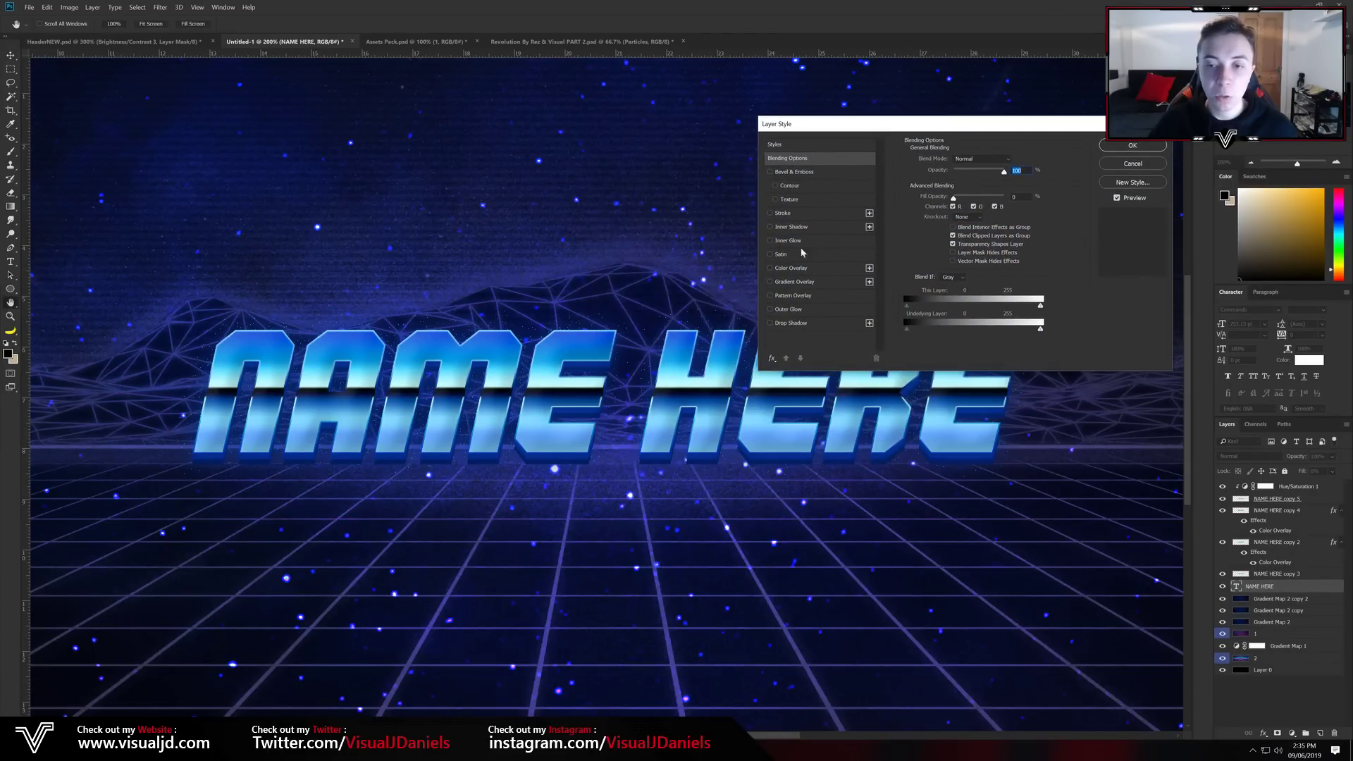
{"action": "left_click", "coordinate": [778, 213]}
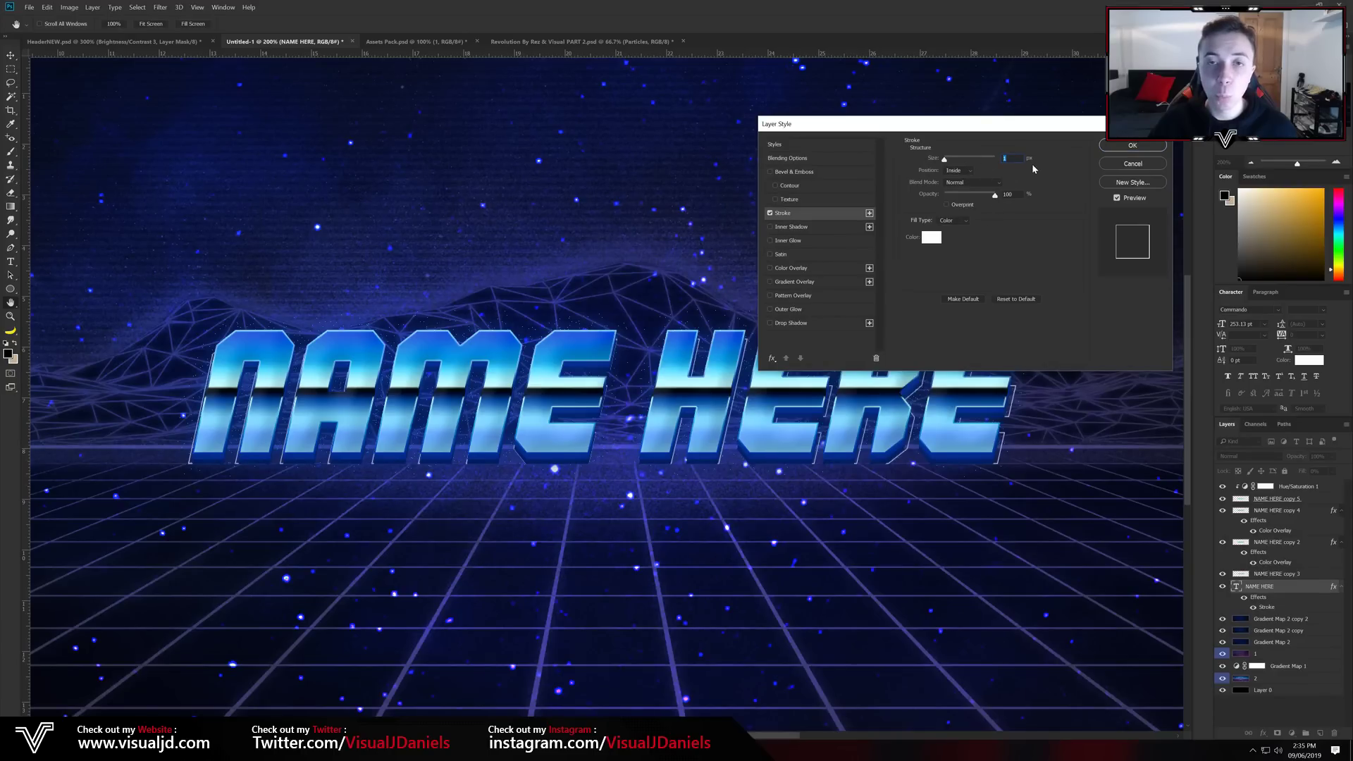
{"action": "left_click", "coordinate": [1132, 145]}
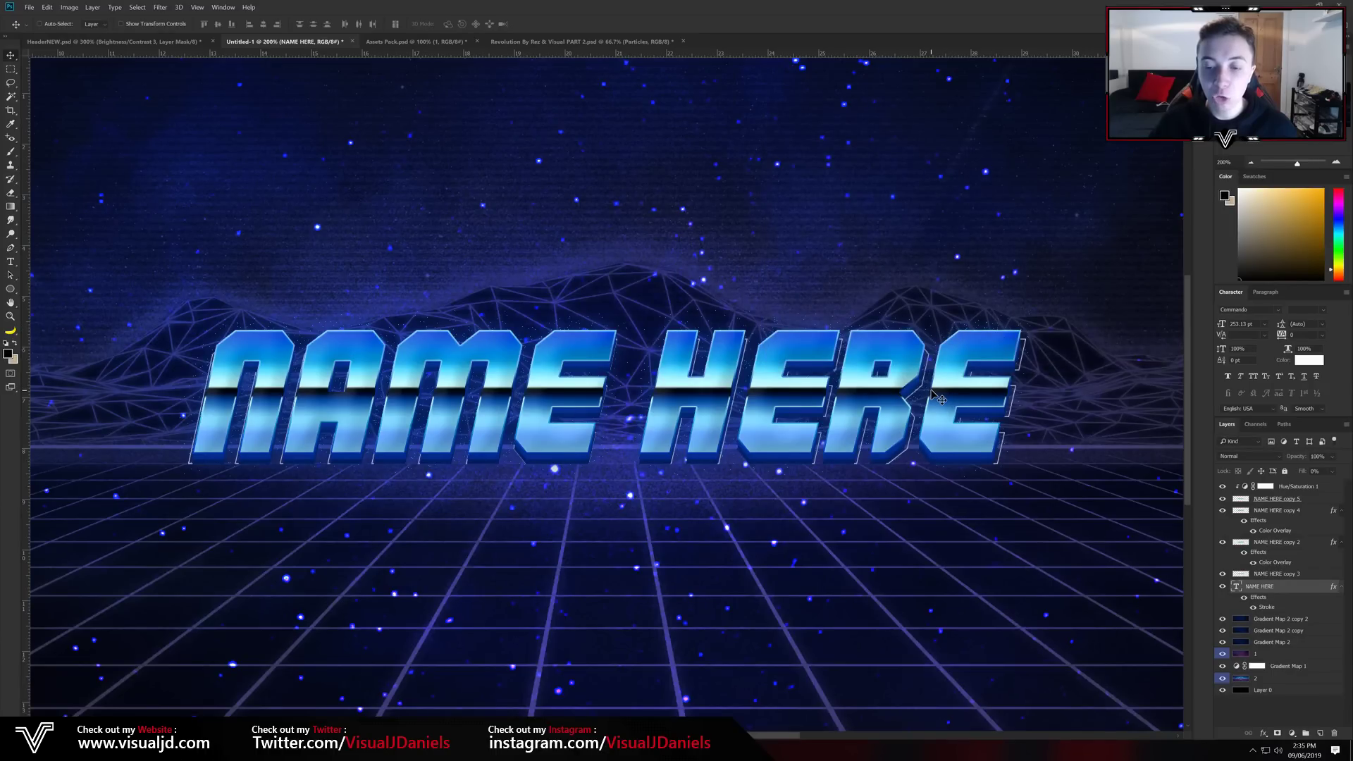
Offset the outlined NAME HERE text slightly down and right of the lettering and fine-tune its size.
{"action": "left_click_drag", "start_coordinate": [962, 381], "coordinate": [966, 387]}
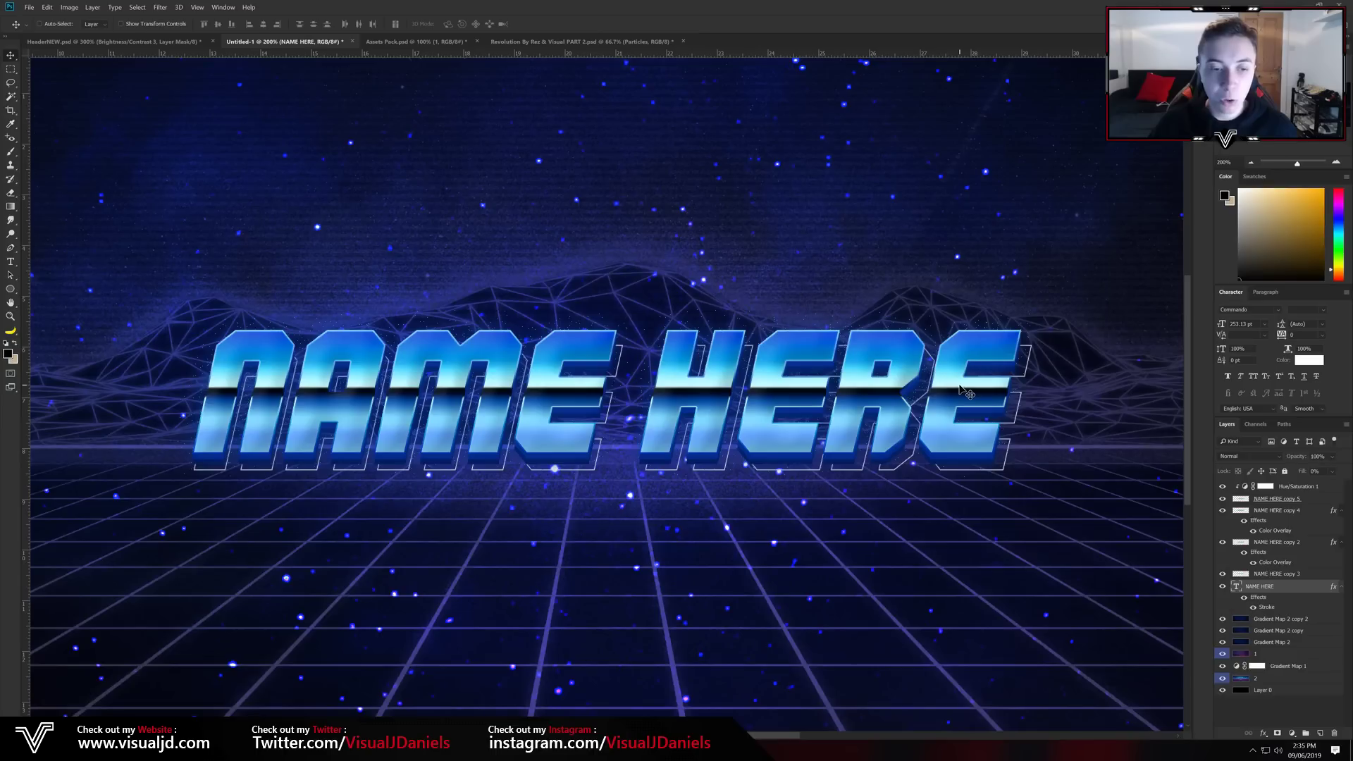
{"action": "key", "text": "Left"}
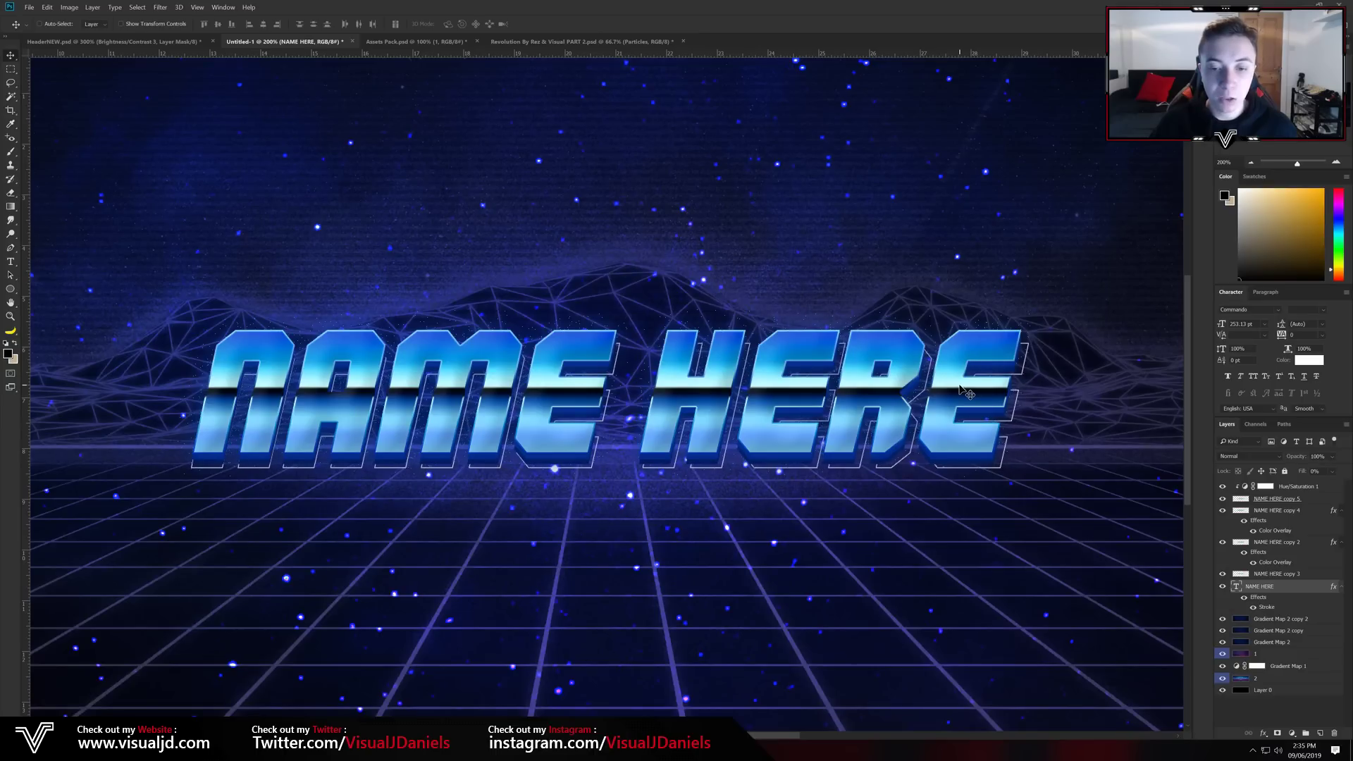
{"action": "key", "text": "ctrl+t"}
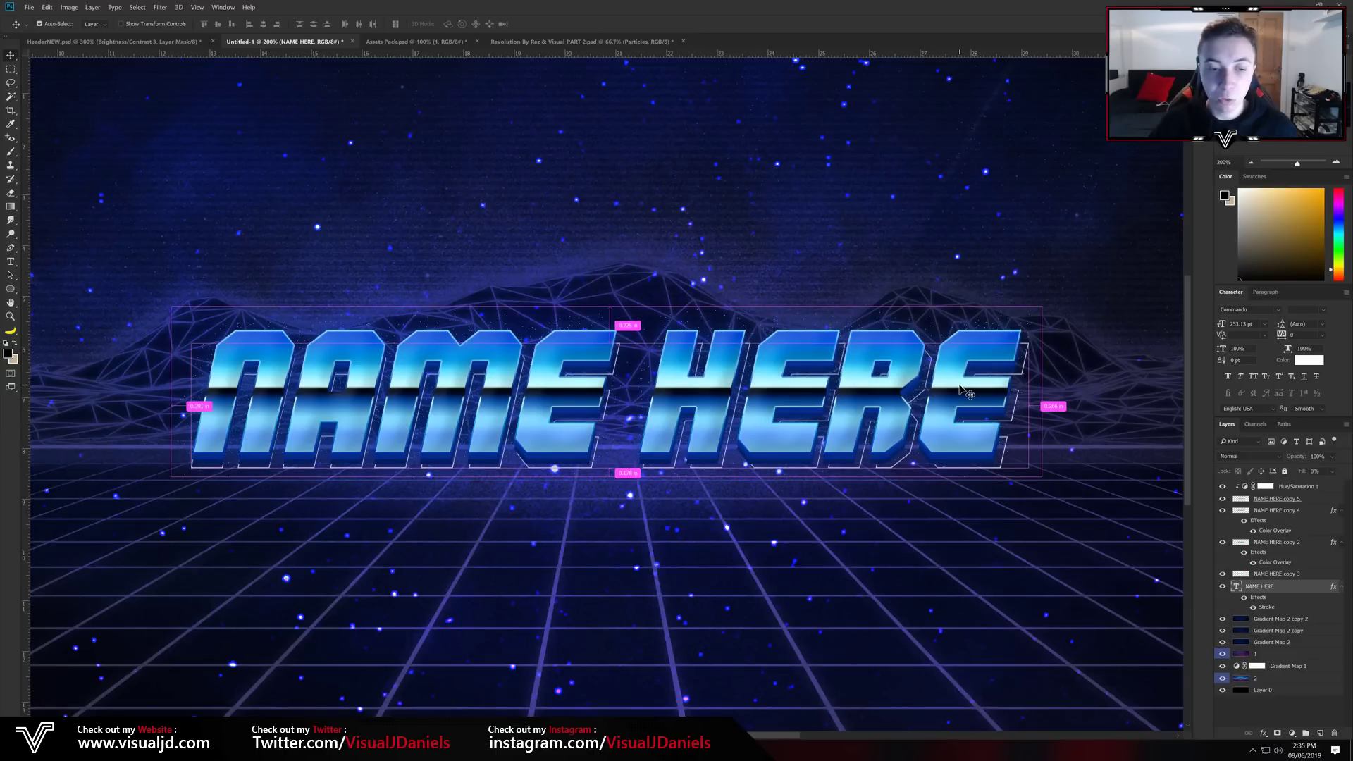
{"action": "left_click_drag", "start_coordinate": [1030, 499], "coordinate": [1028, 498]}
{"action": "key", "text": "Return"}
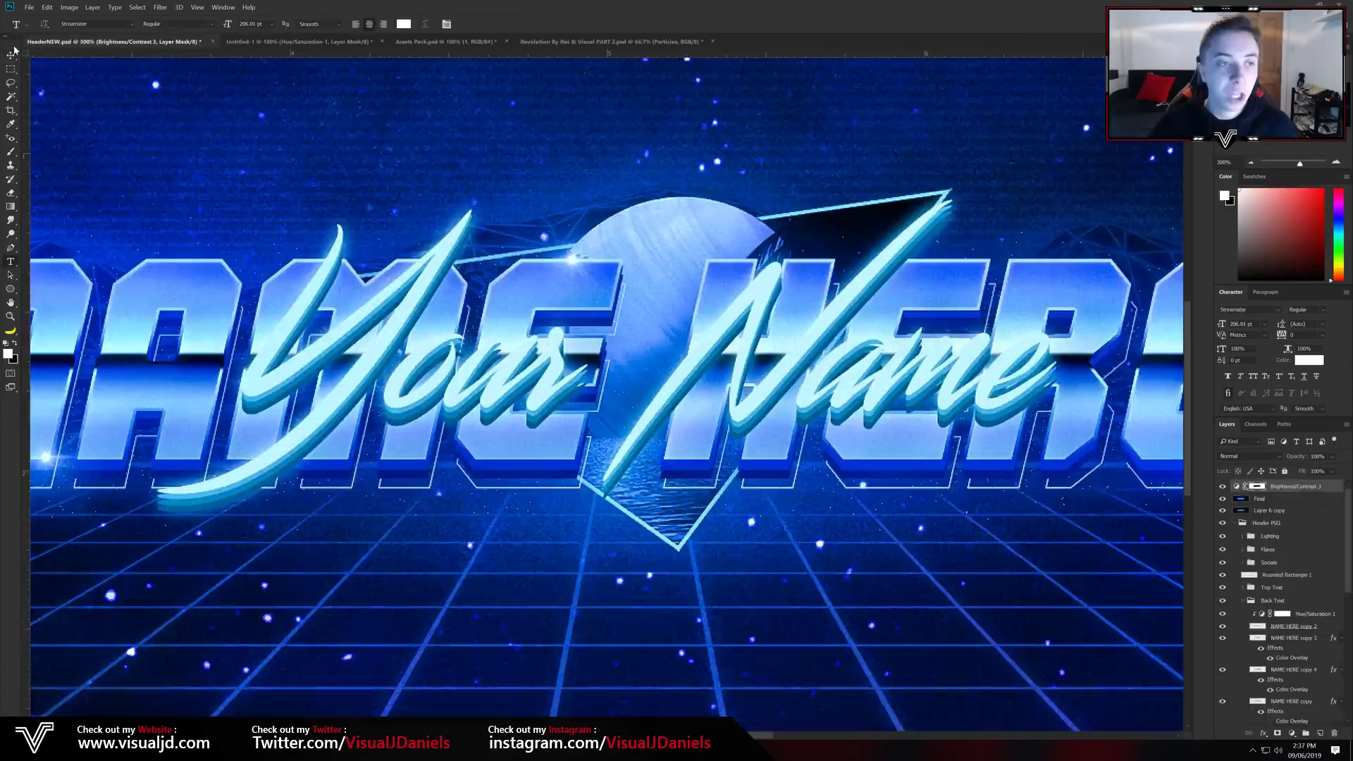
Compare the Untitled-1 header with the script lettering in HeaderNEW.psd and activate the Type tool in Untitled-1.
{"action": "left_click", "coordinate": [250, 42]}
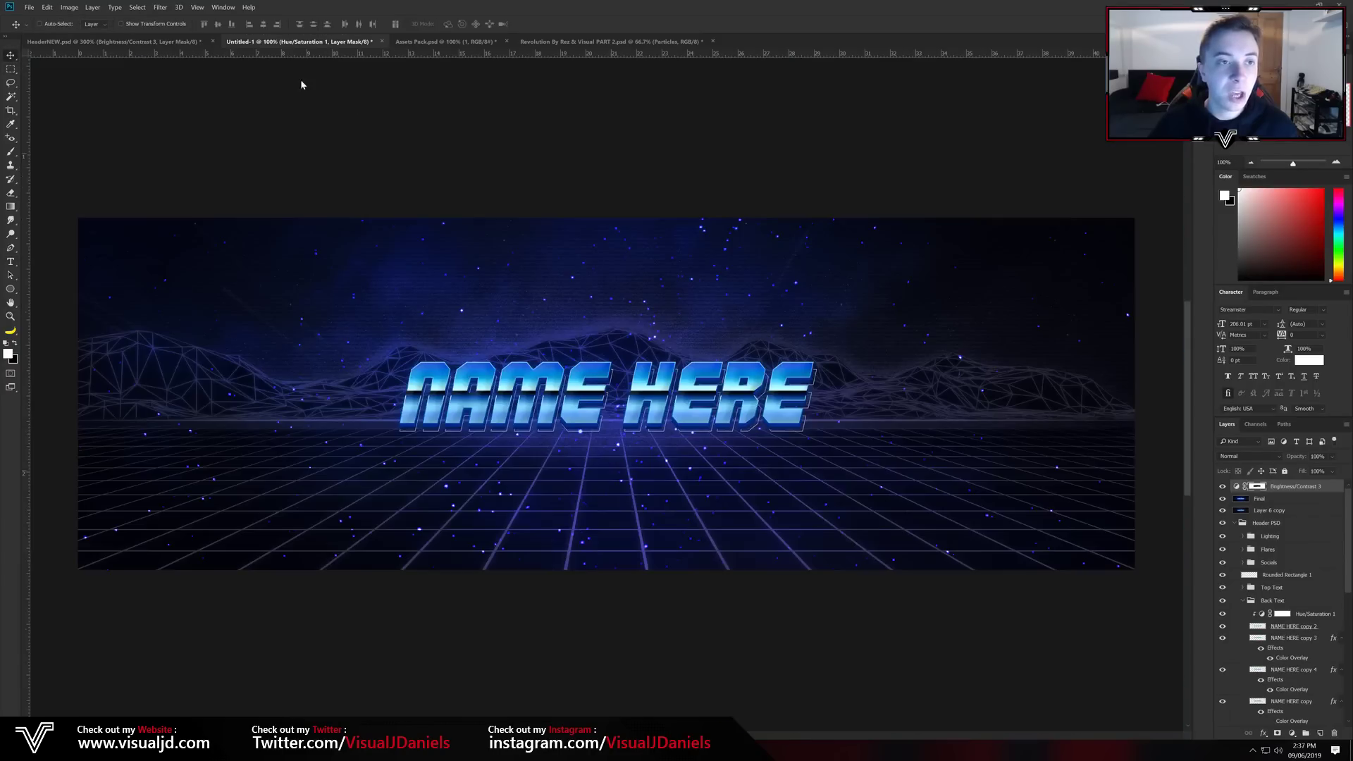
{"action": "left_click", "coordinate": [113, 42]}
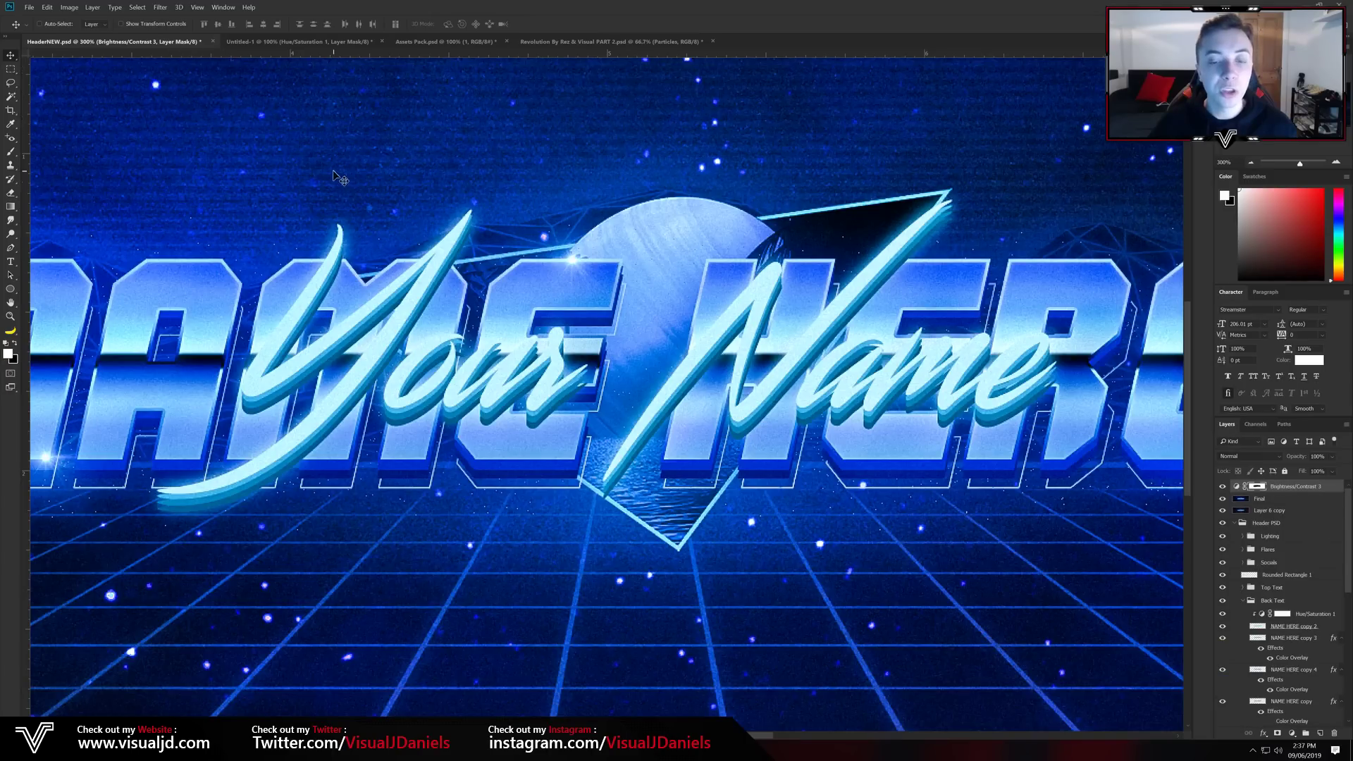
{"action": "left_click", "coordinate": [253, 41]}
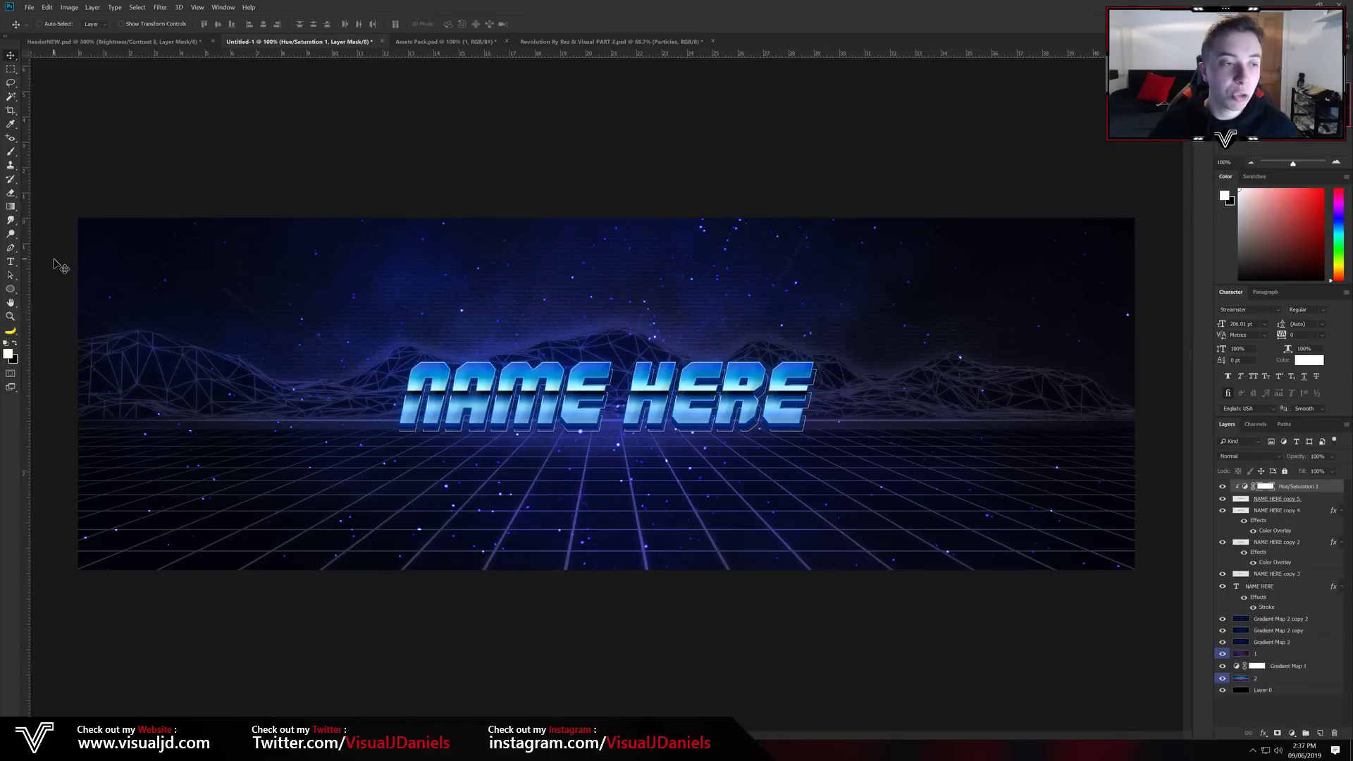
{"action": "left_click", "coordinate": [10, 262]}
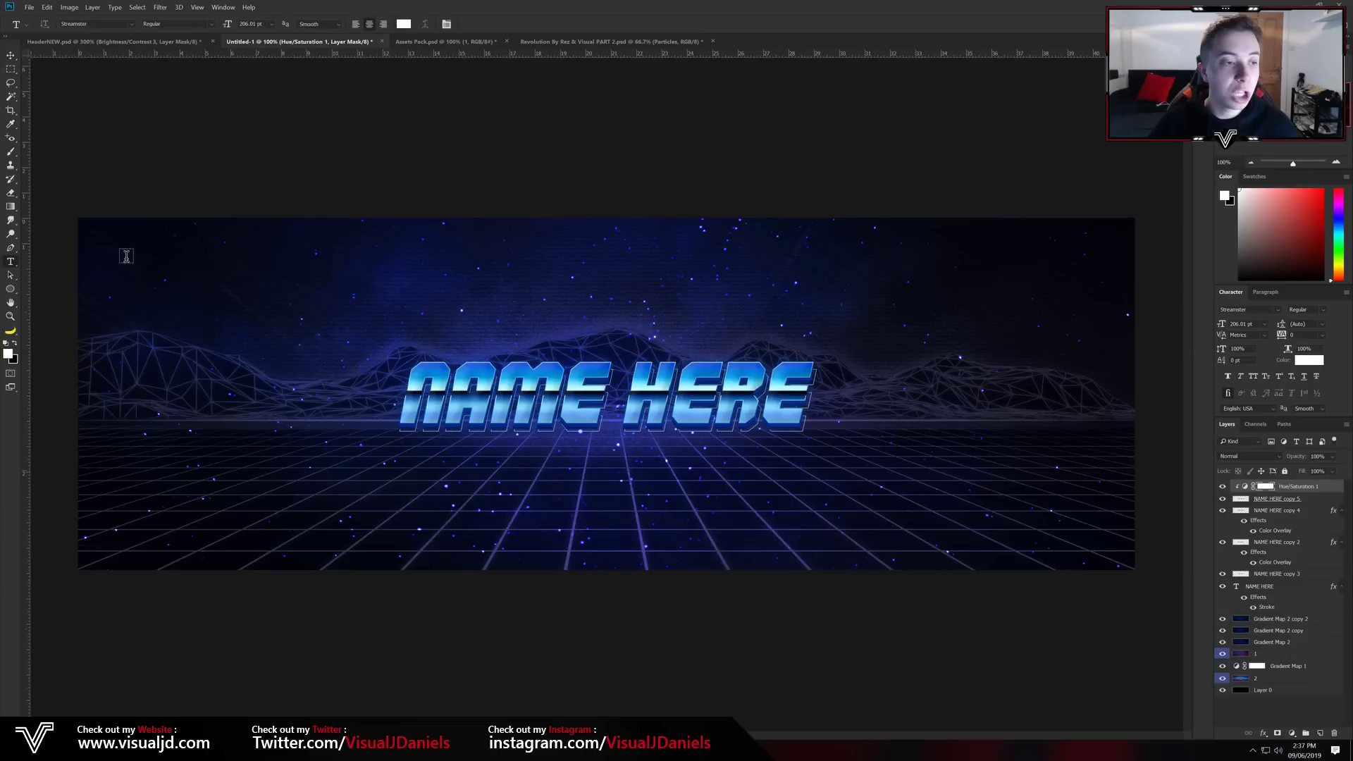